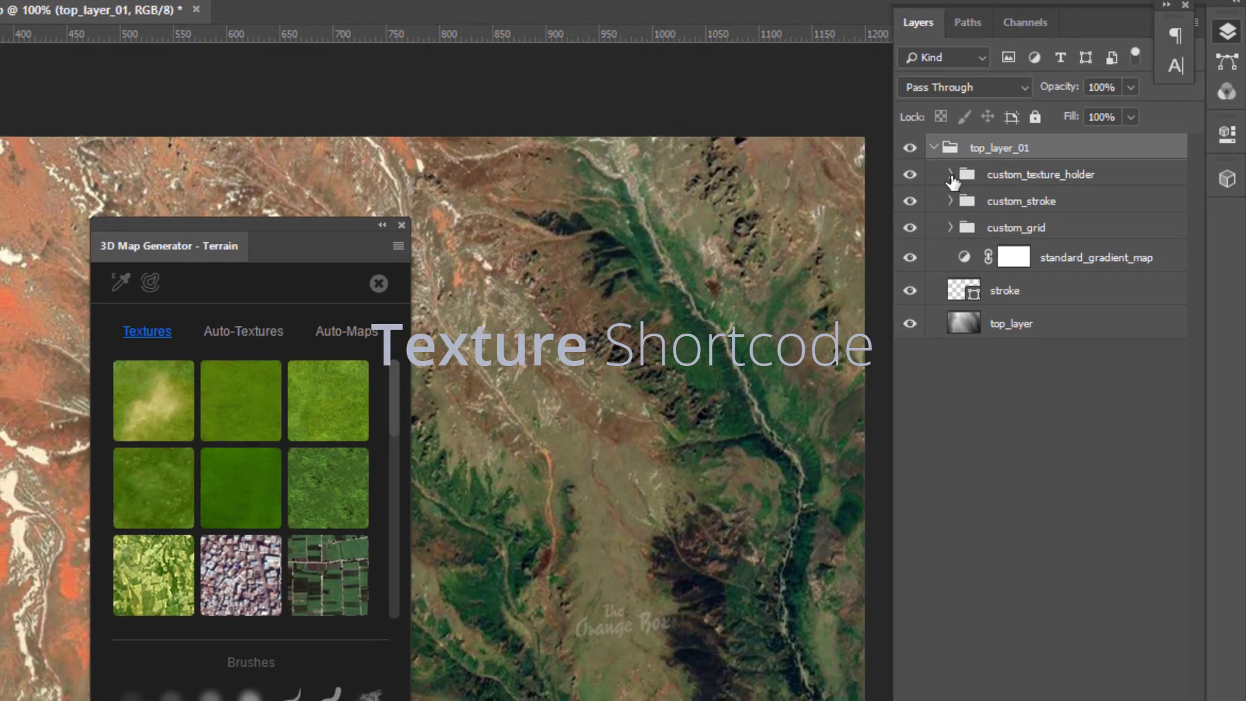
Expand the custom_texture_holder group and scroll through the Auto Heightmaps
click(950, 175)
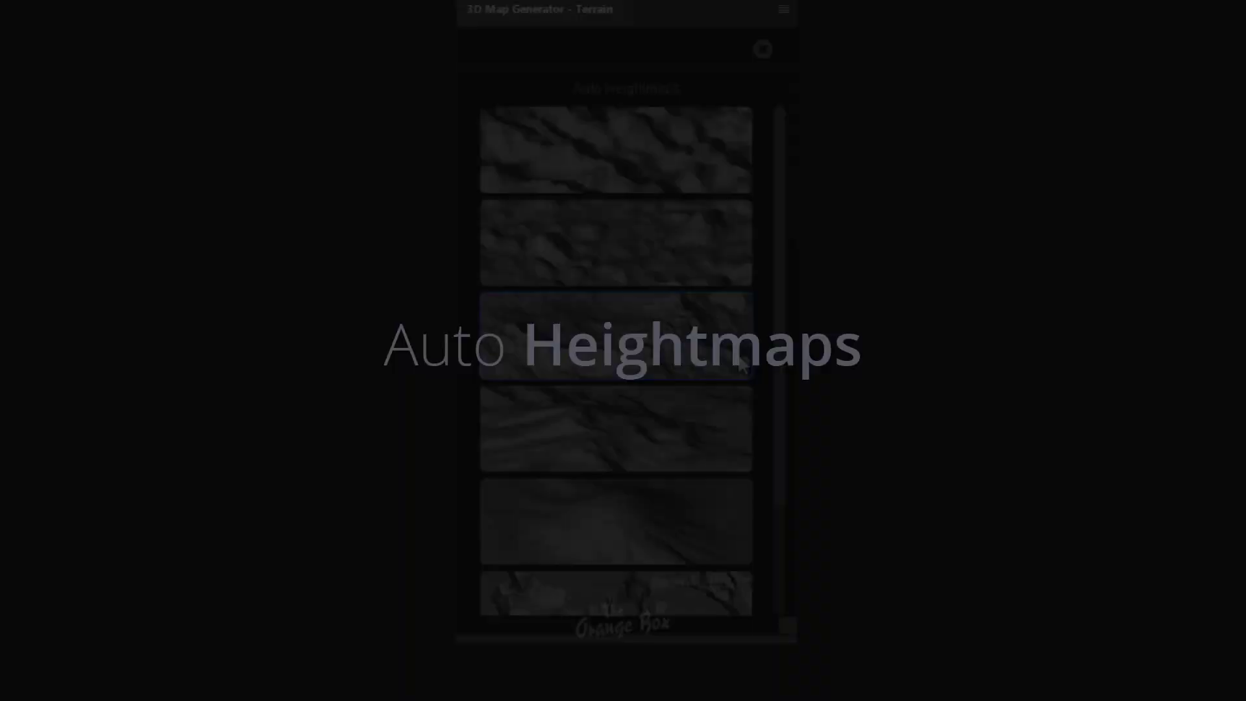
scroll(769, 299, down, 2)
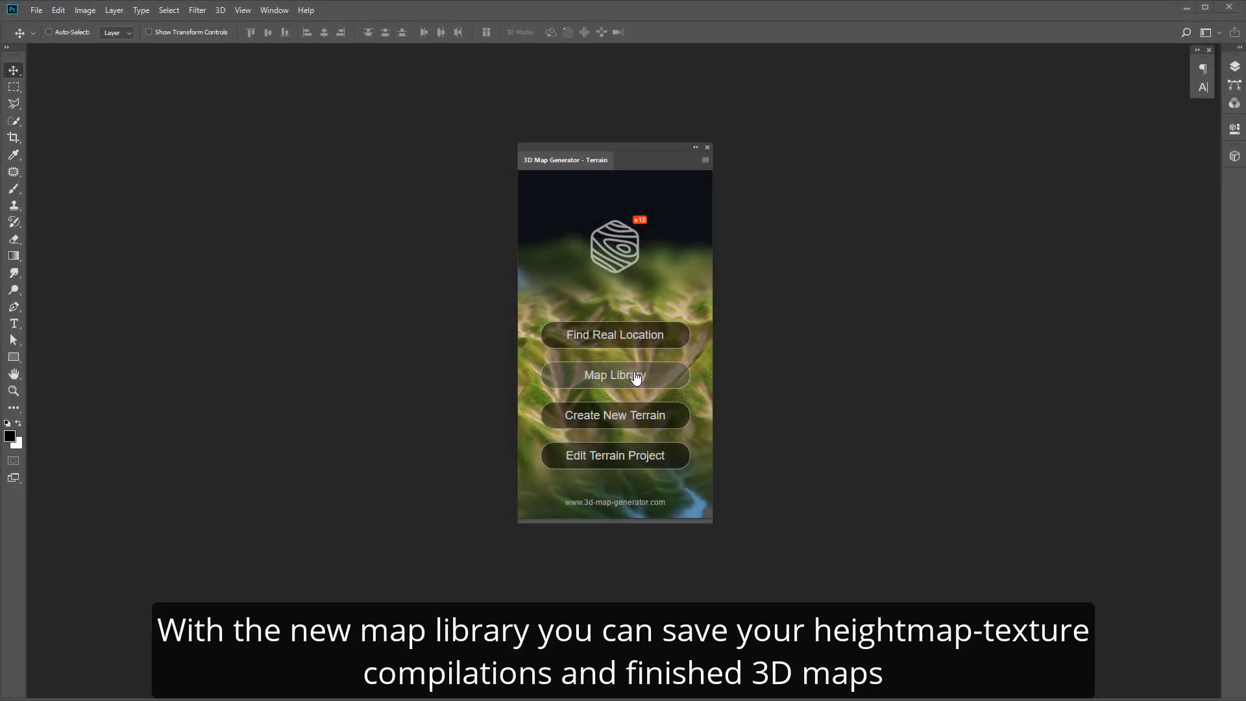
Load the example_maps_terrain_v1.jsx compilation into the Map Library
click(620, 380)
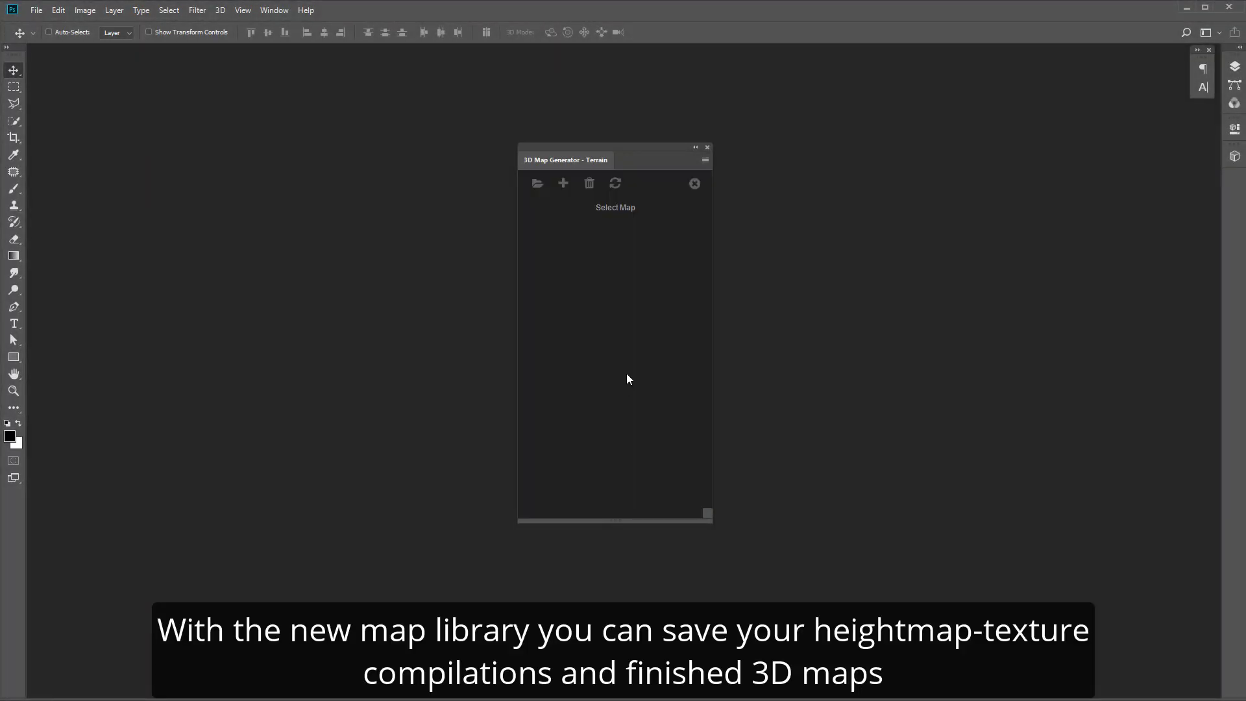
click(538, 185)
click(657, 235)
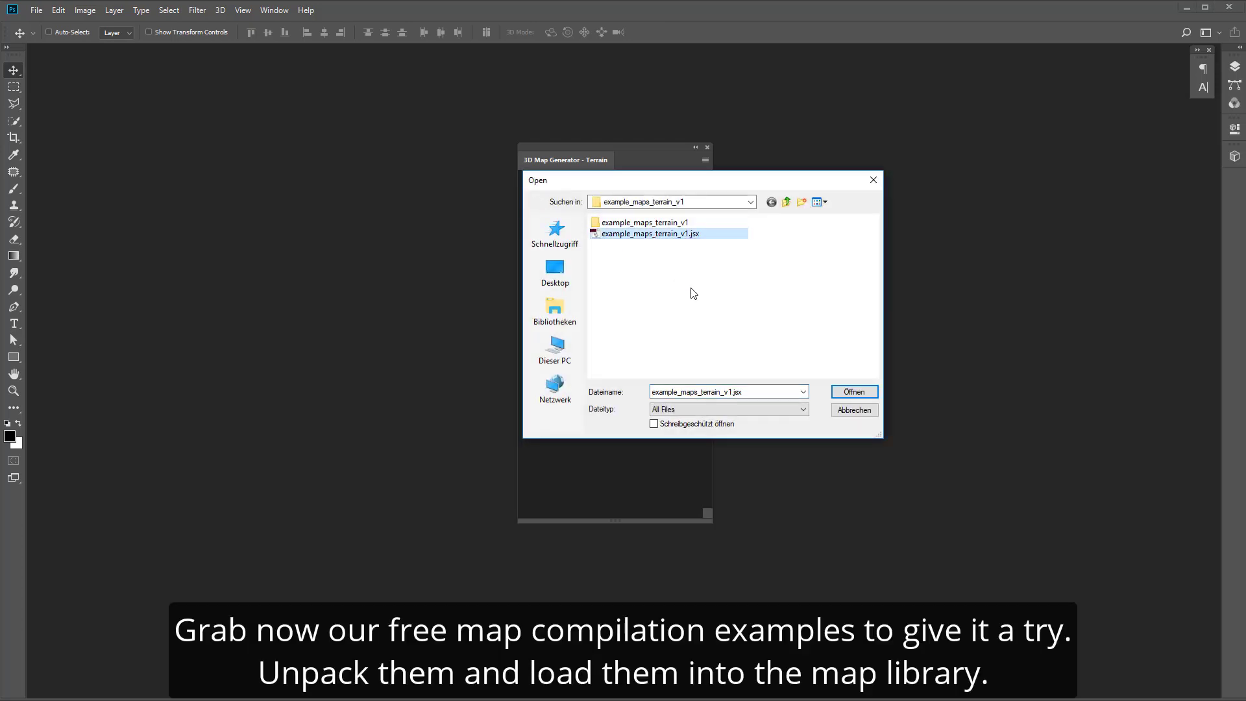
click(854, 392)
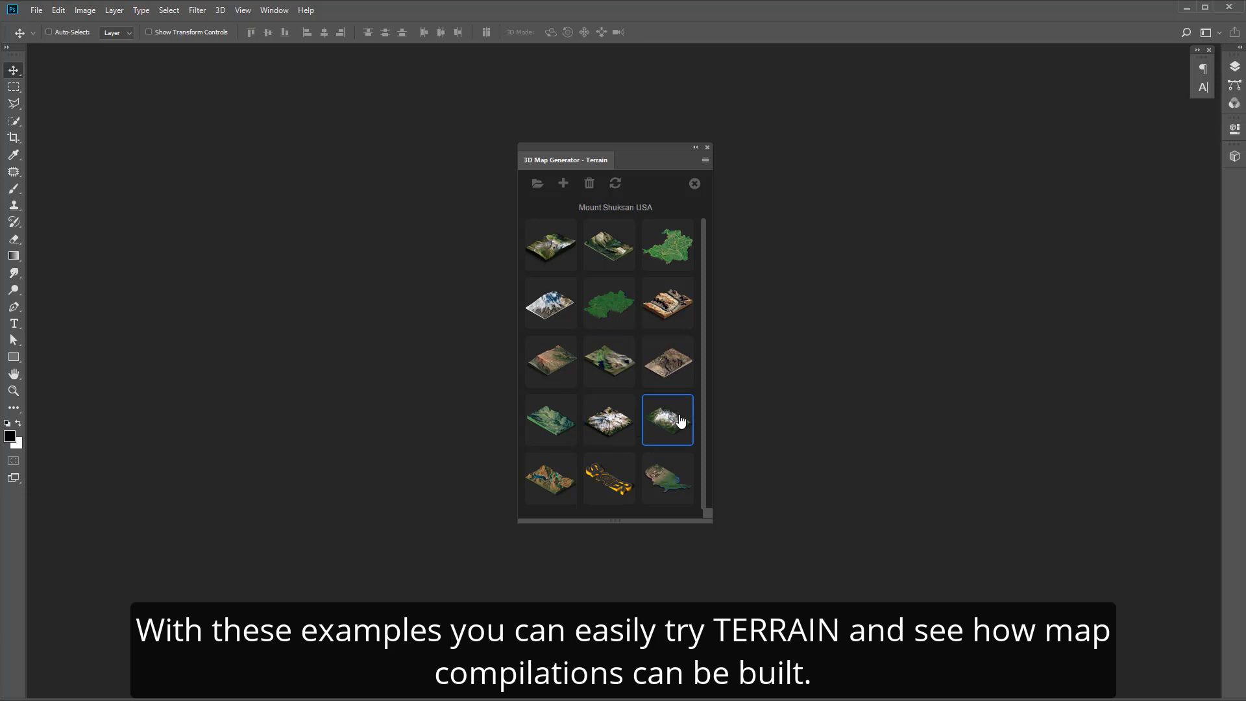
Open the Mount Shuksan USA map and generate its 3D terrain in my_3d_terrain_2.psd
click(678, 423)
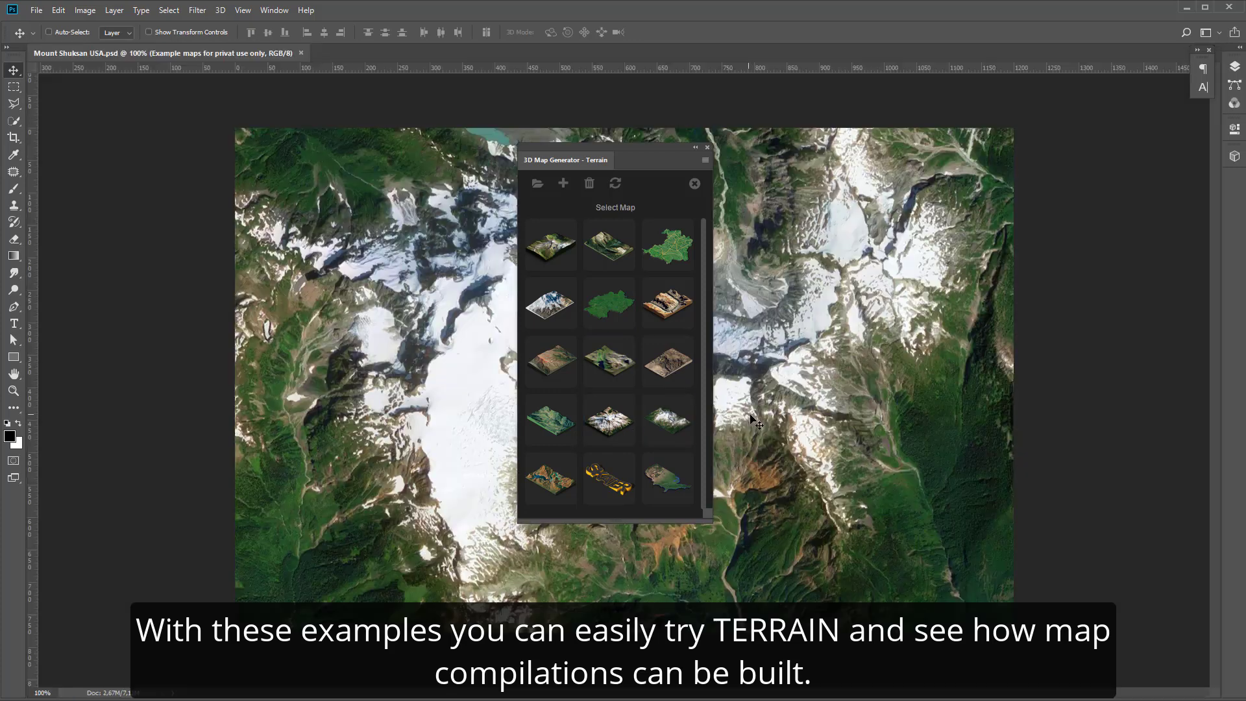
click(694, 184)
drag(656, 153, 230, 197)
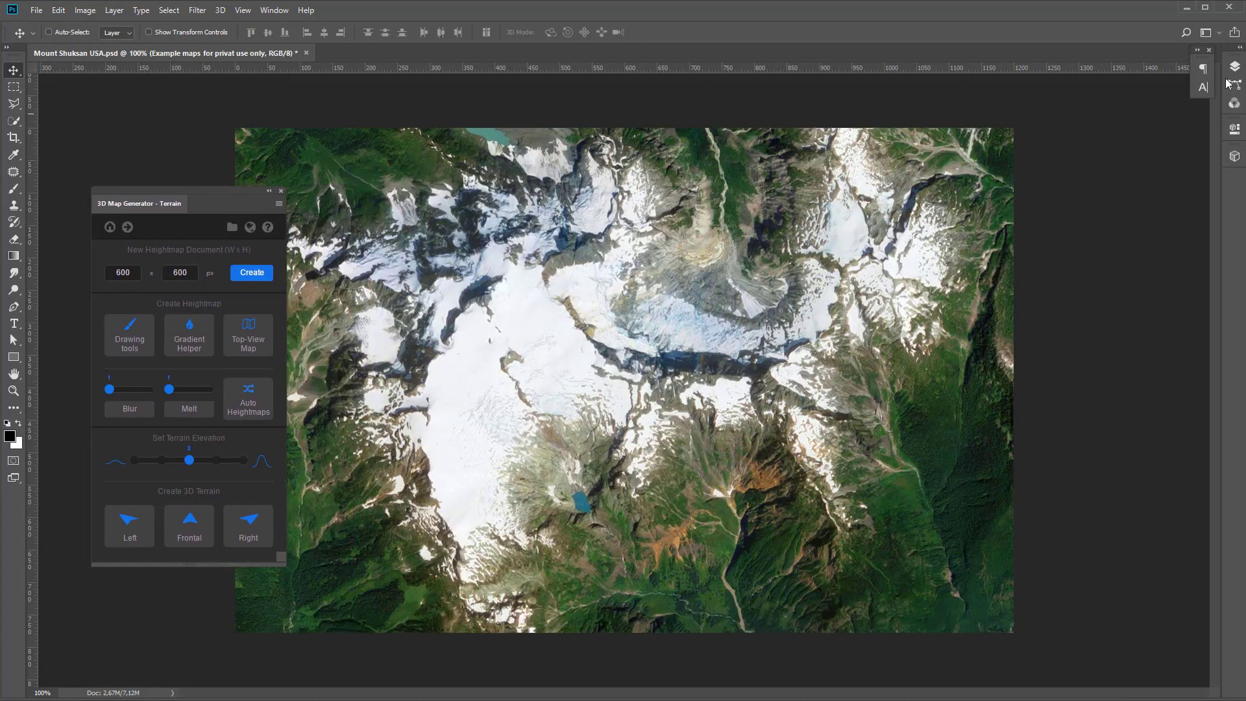
click(1234, 67)
click(1234, 67)
click(251, 524)
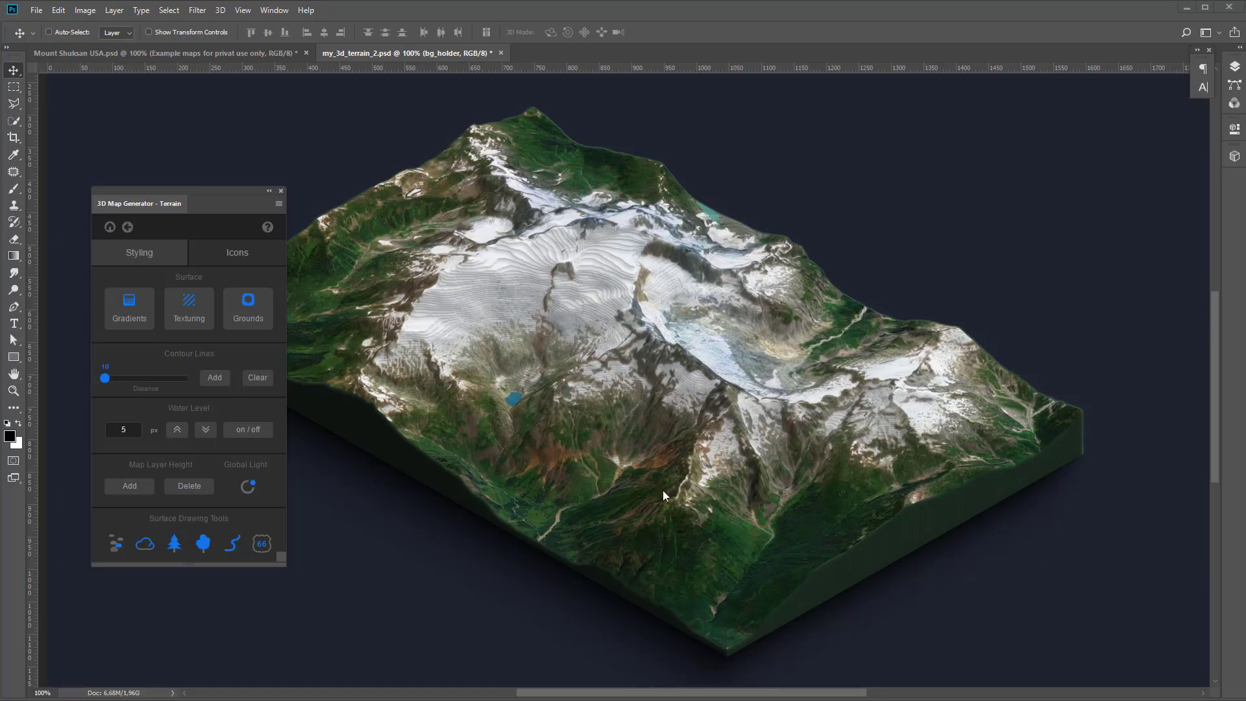
Add the current terrain document to the map library under the name '3d map'
click(127, 228)
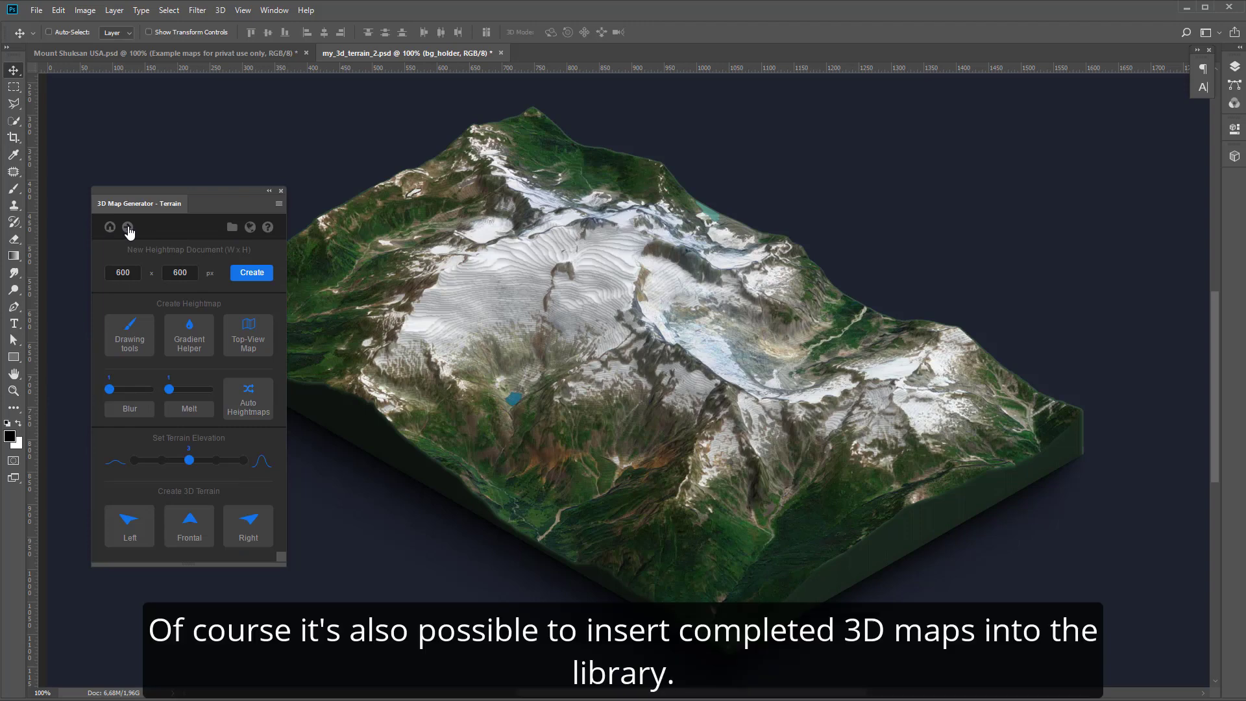
click(231, 227)
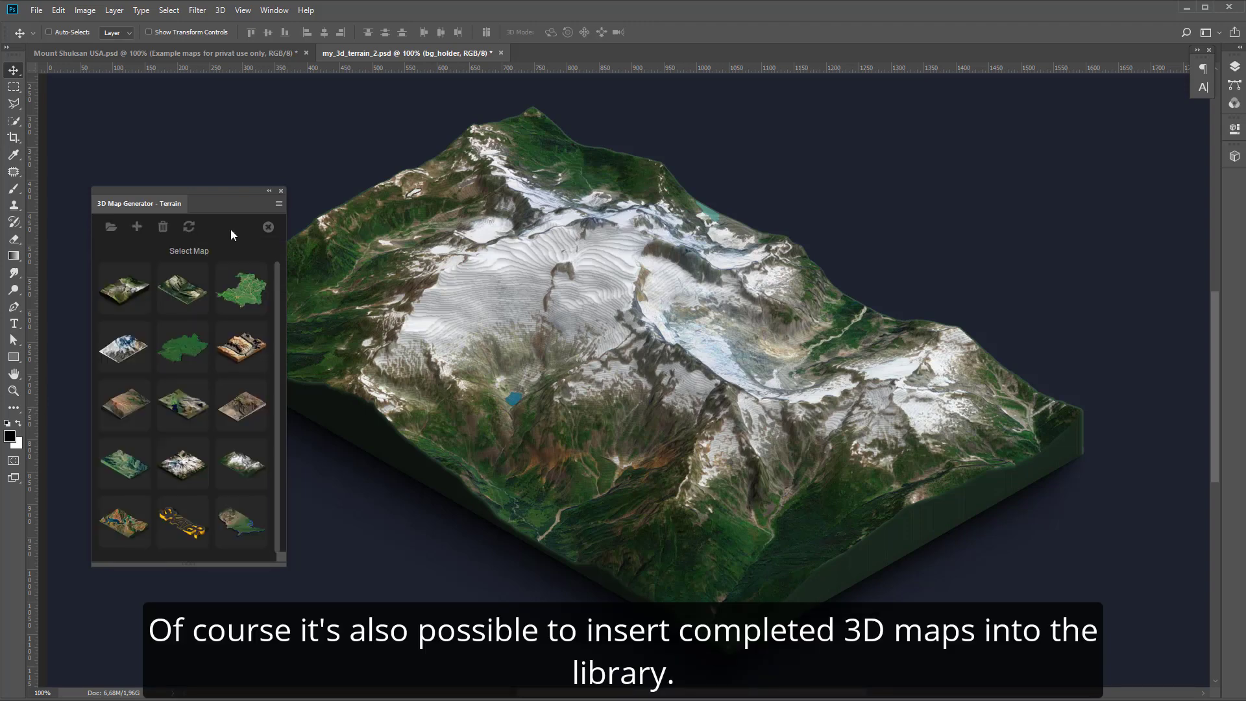
click(137, 228)
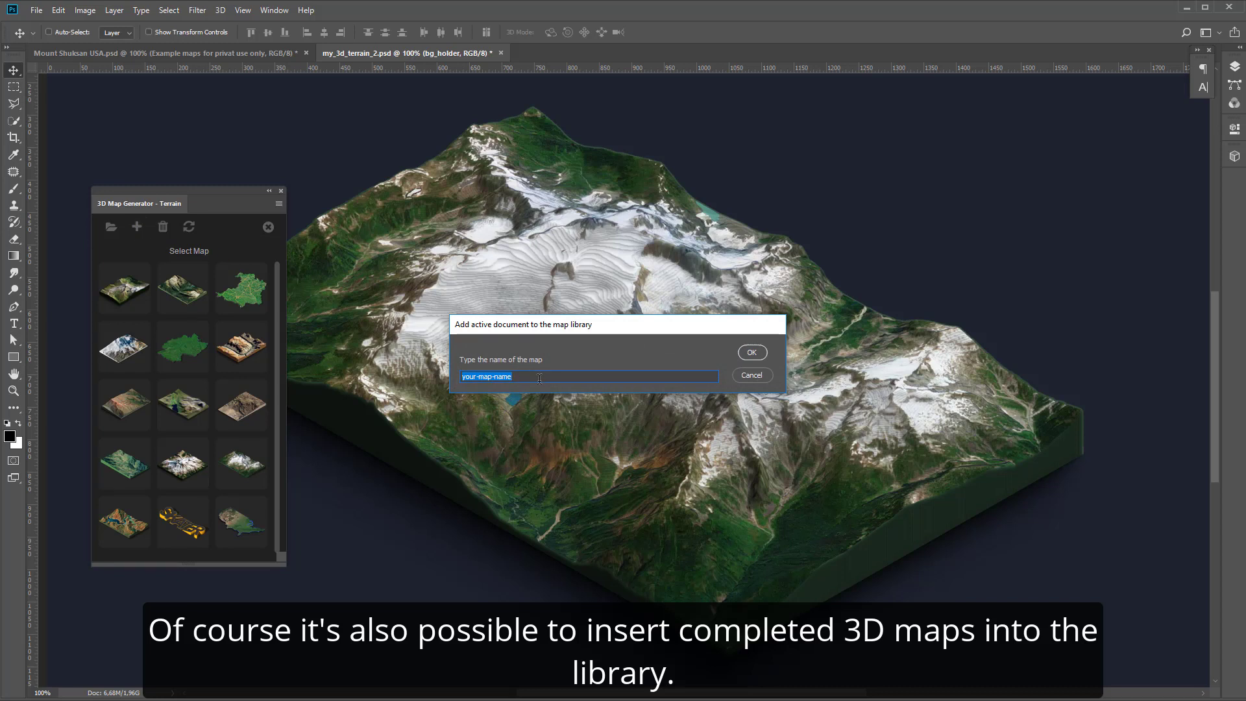
text(3d)
text( map)
click(752, 352)
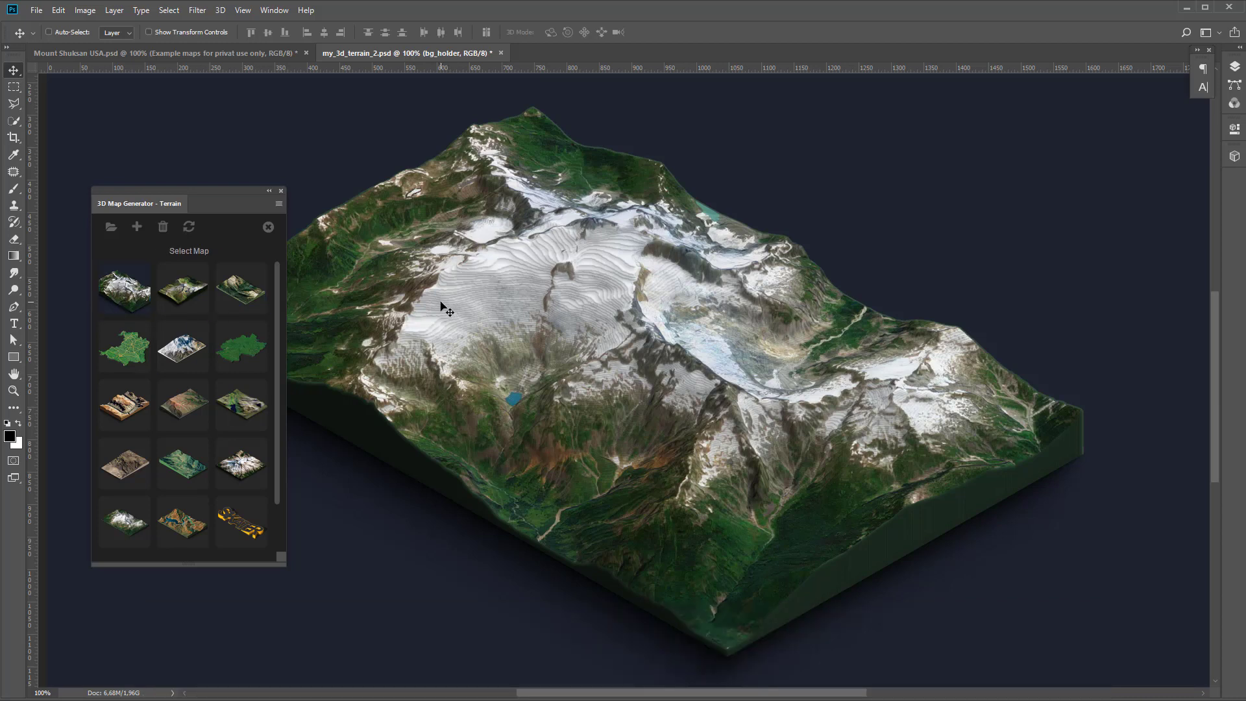
Close both terrain documents unsaved and reopen '3d map' from the library as 3d map.psd
click(501, 53)
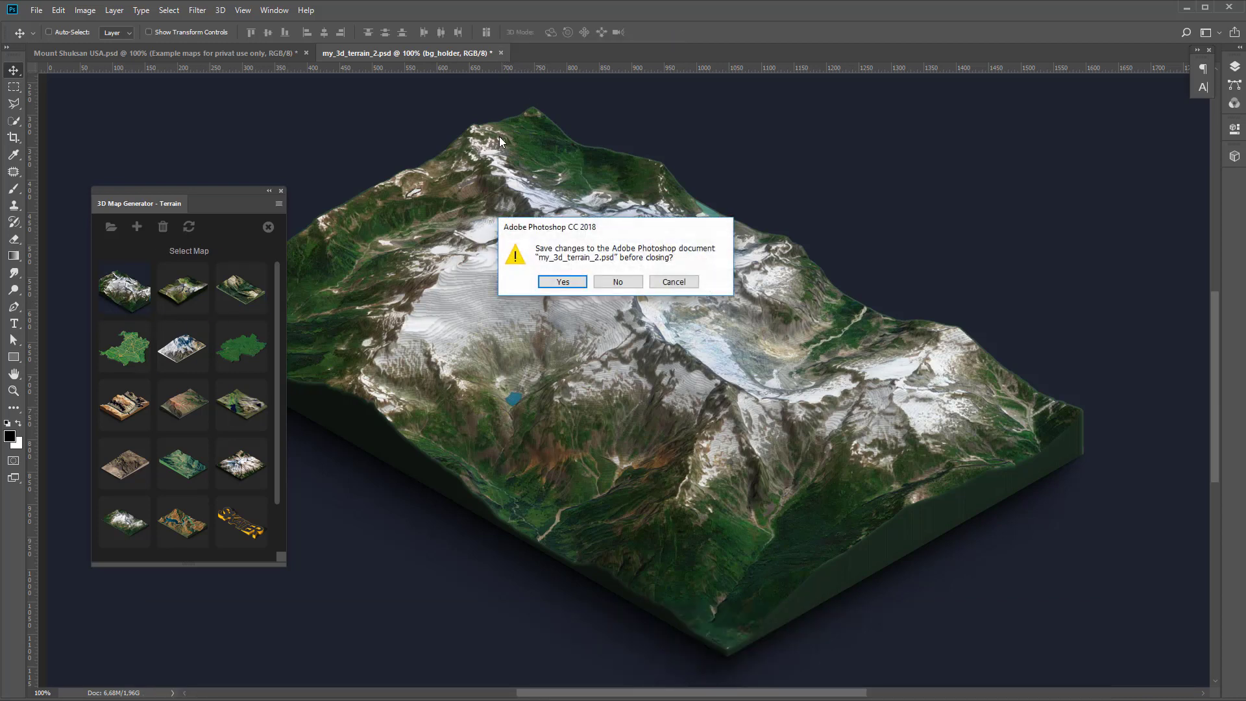
click(620, 282)
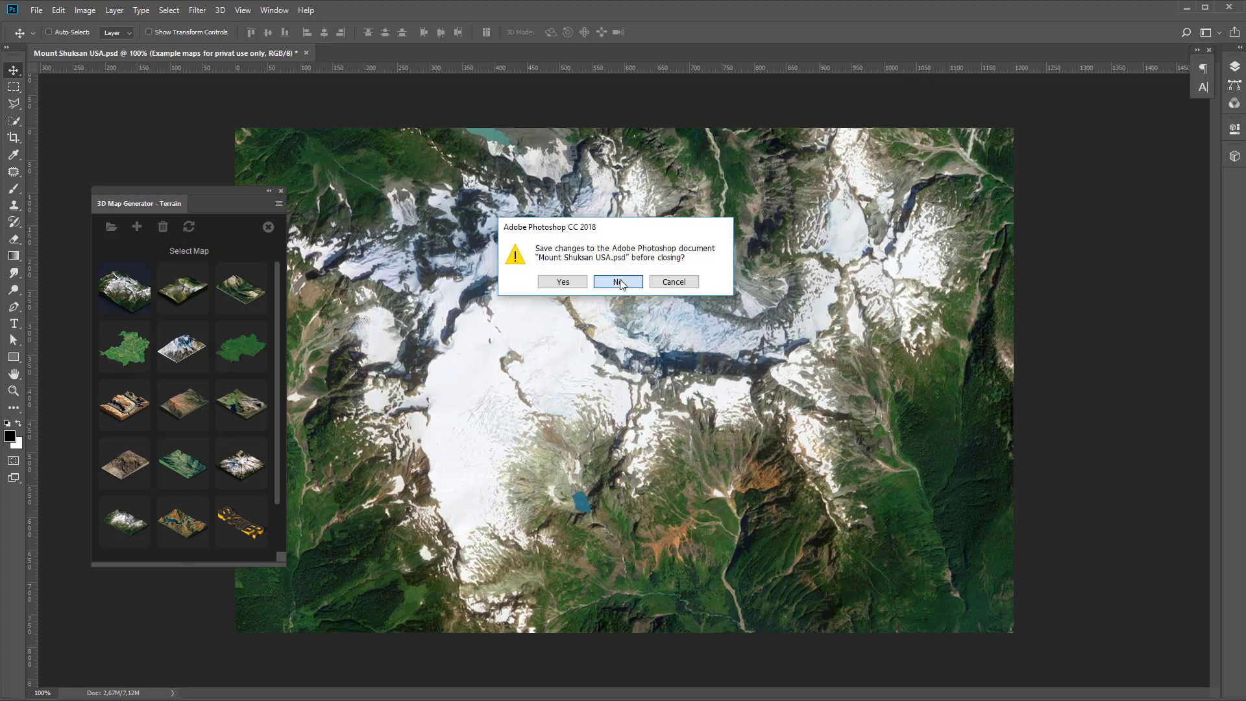
click(618, 282)
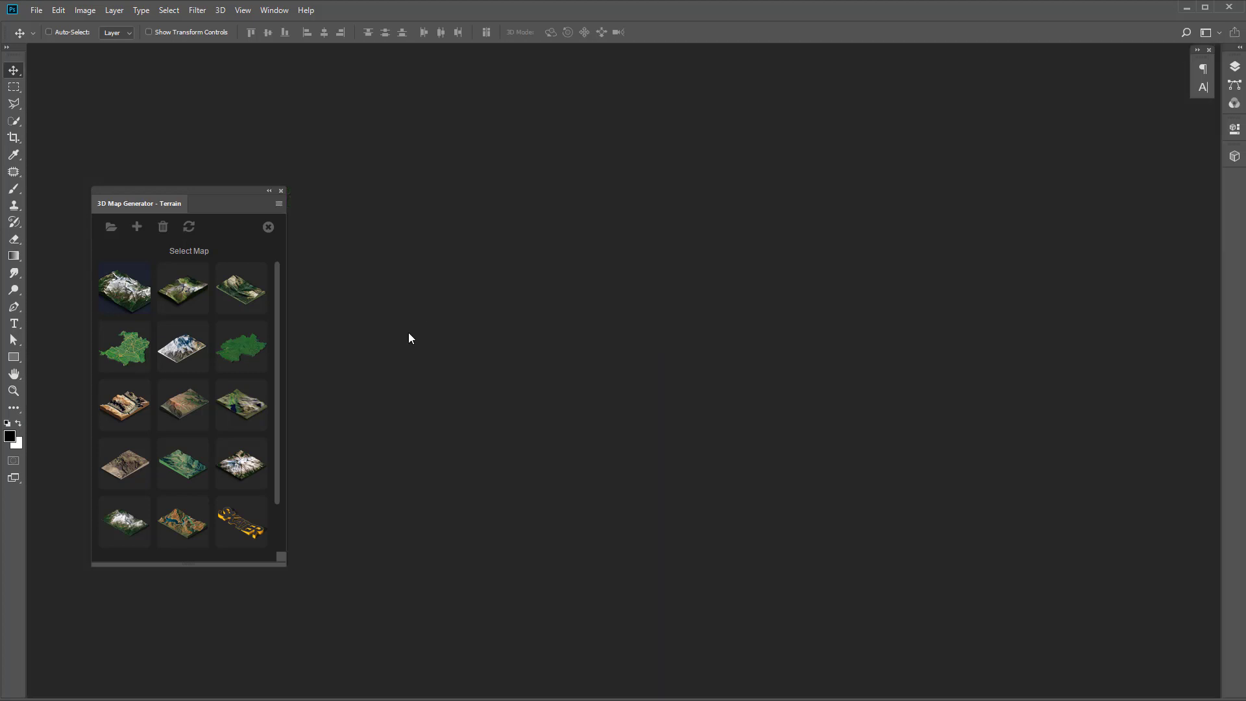
click(127, 292)
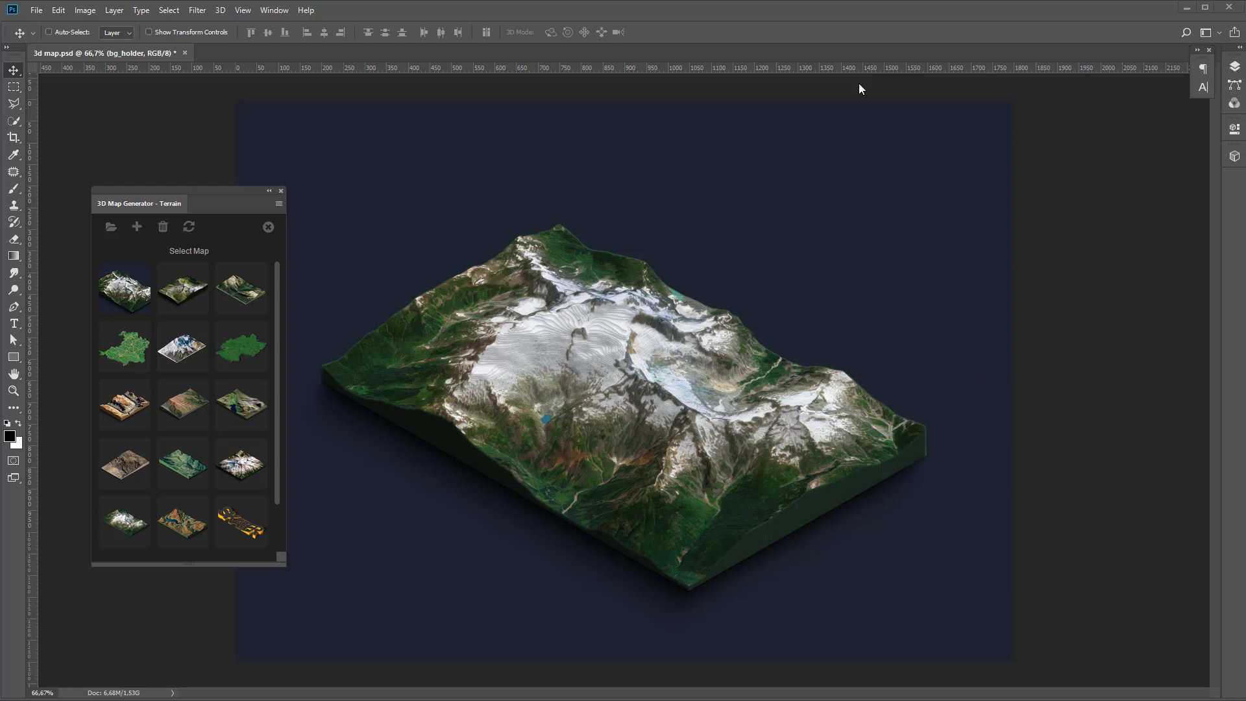
Apply the blue-sky, green-ground background from the Styling Grounds set
click(268, 227)
drag(231, 192, 688, 183)
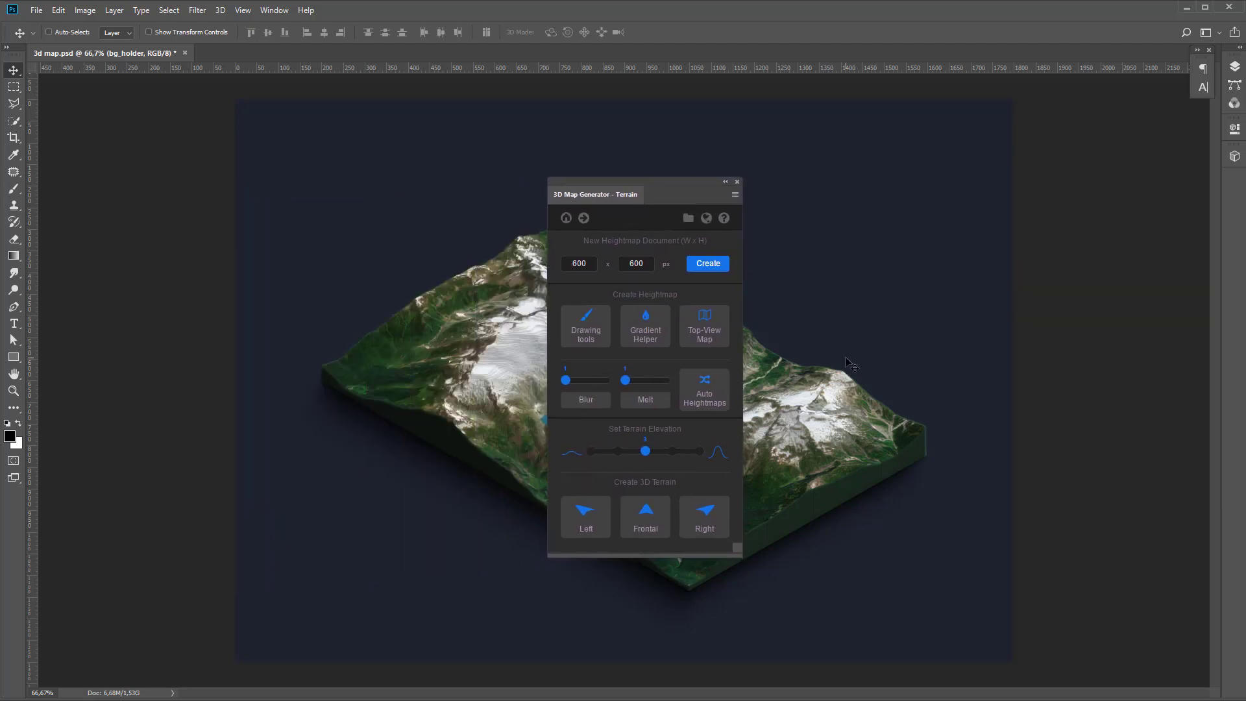
click(583, 219)
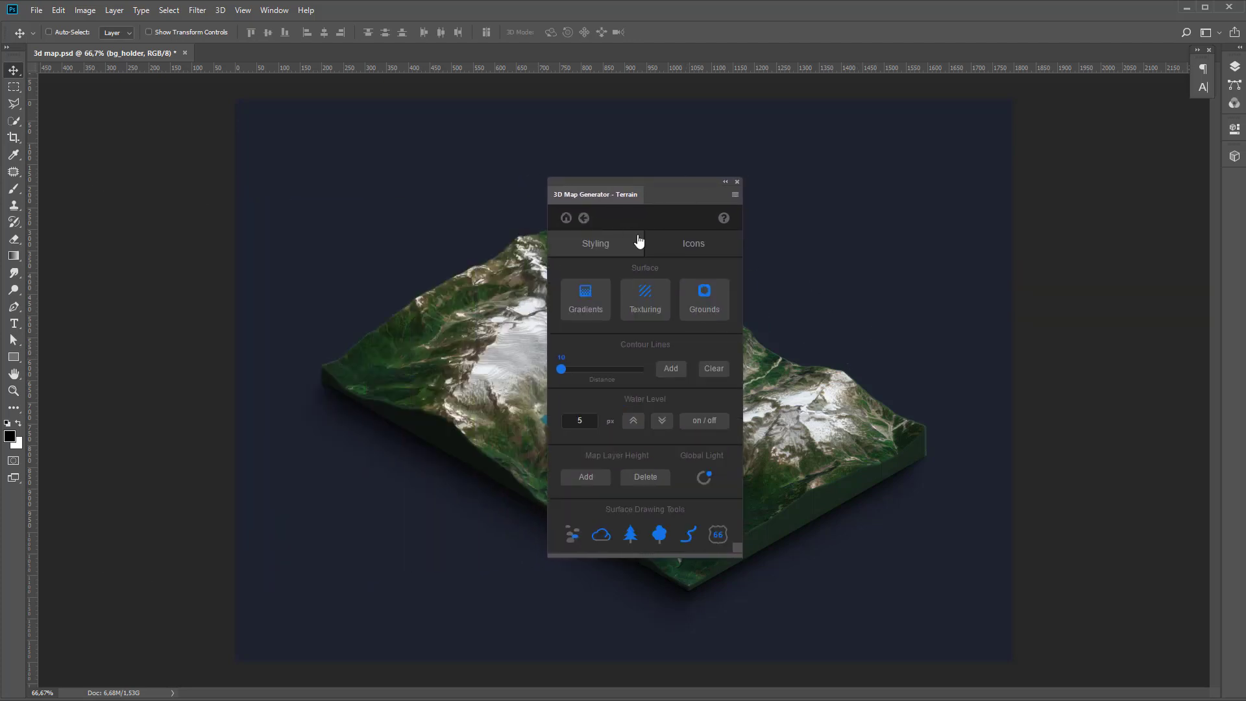
click(705, 303)
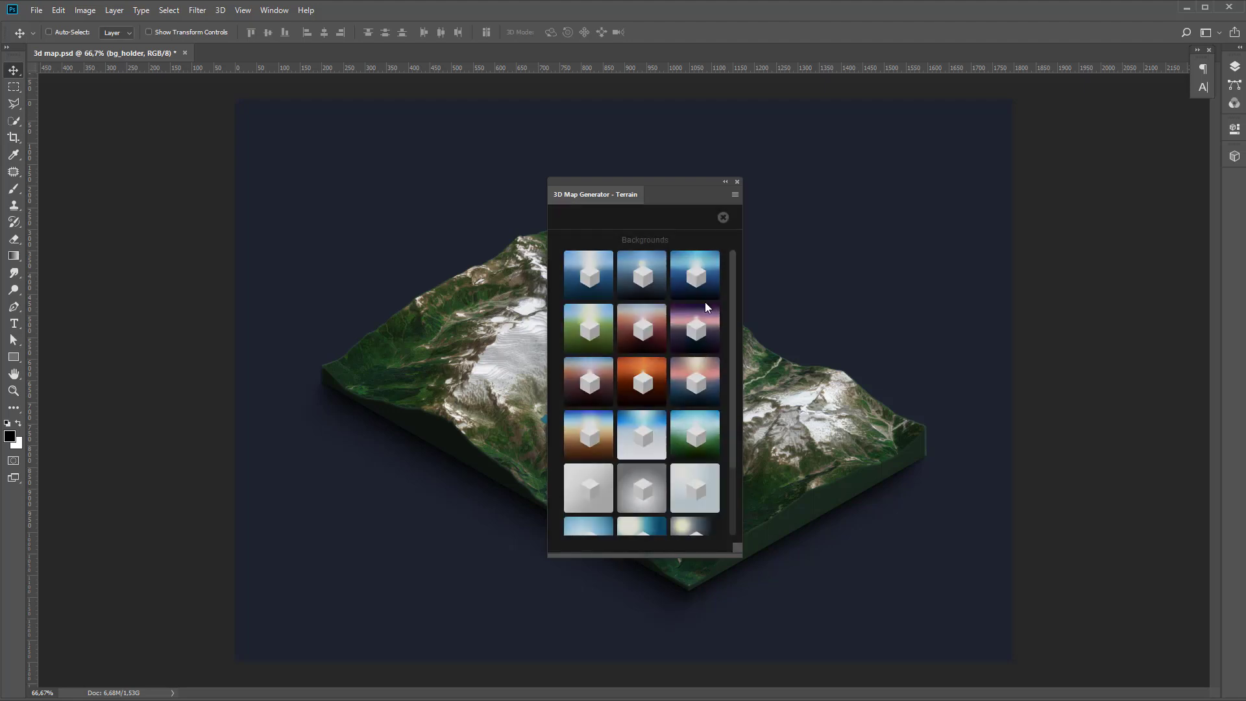
click(585, 324)
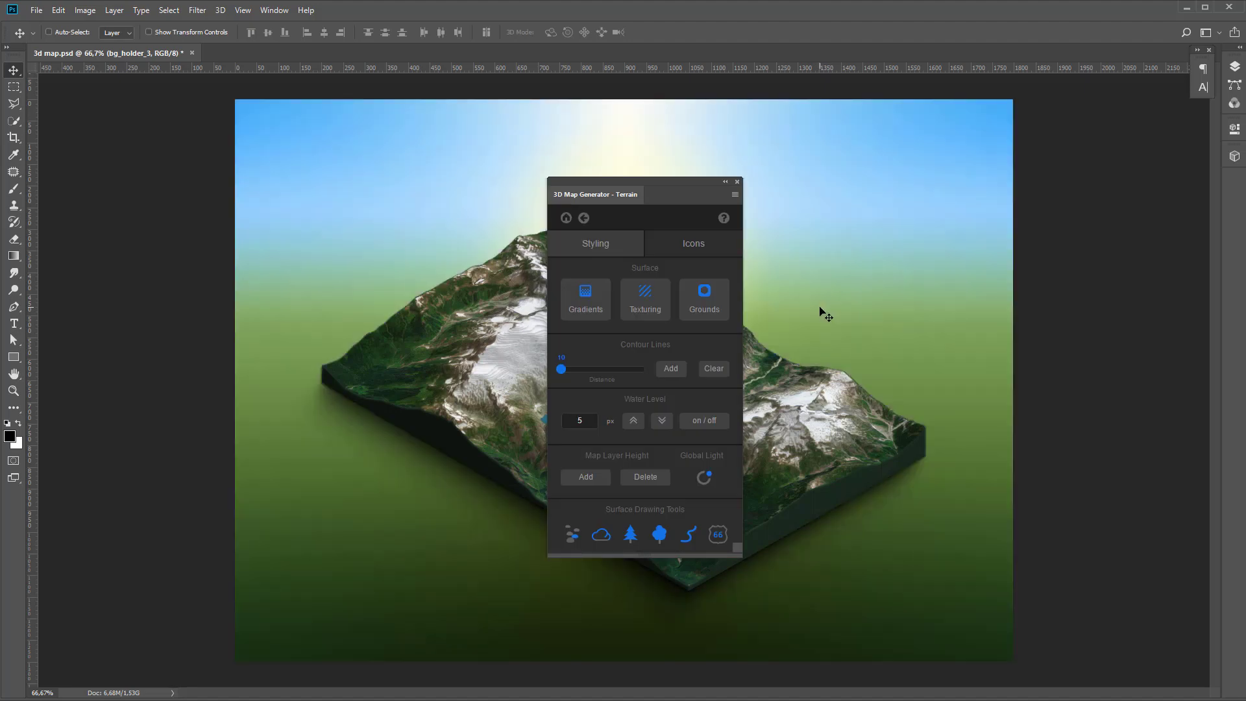
Apply and save the snowy green Auto-Texture onto the 3D terrain
click(654, 301)
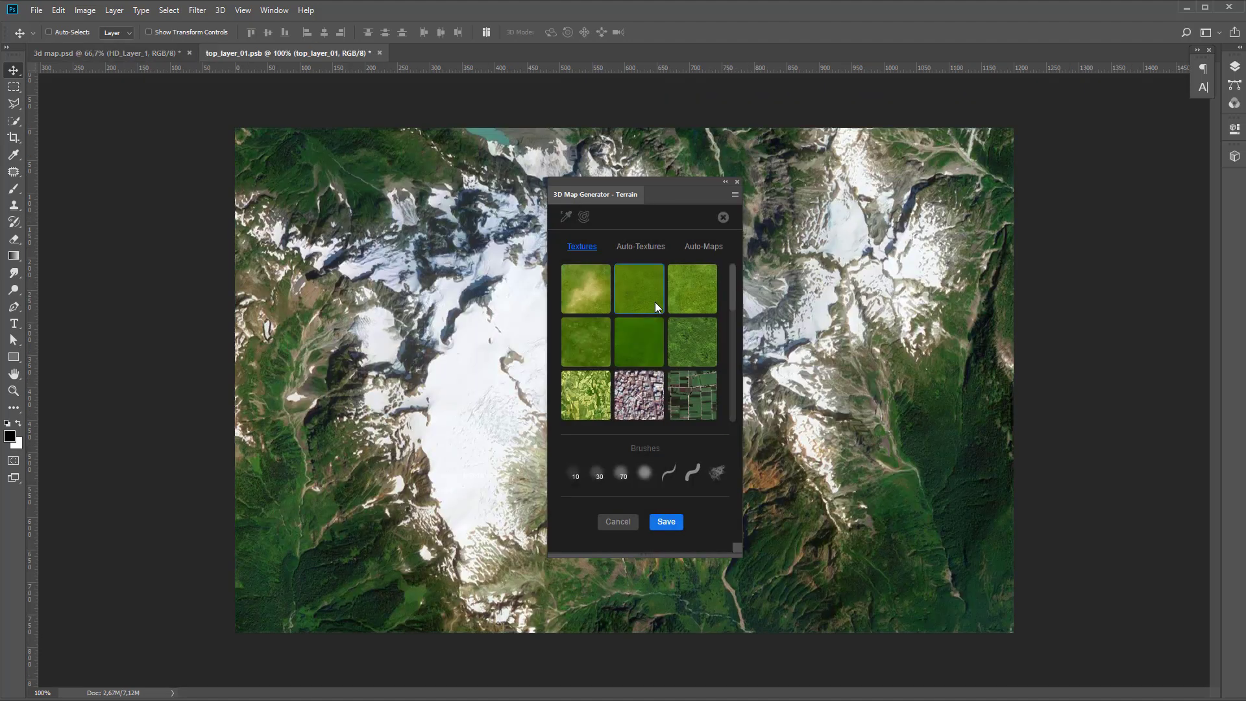
click(646, 248)
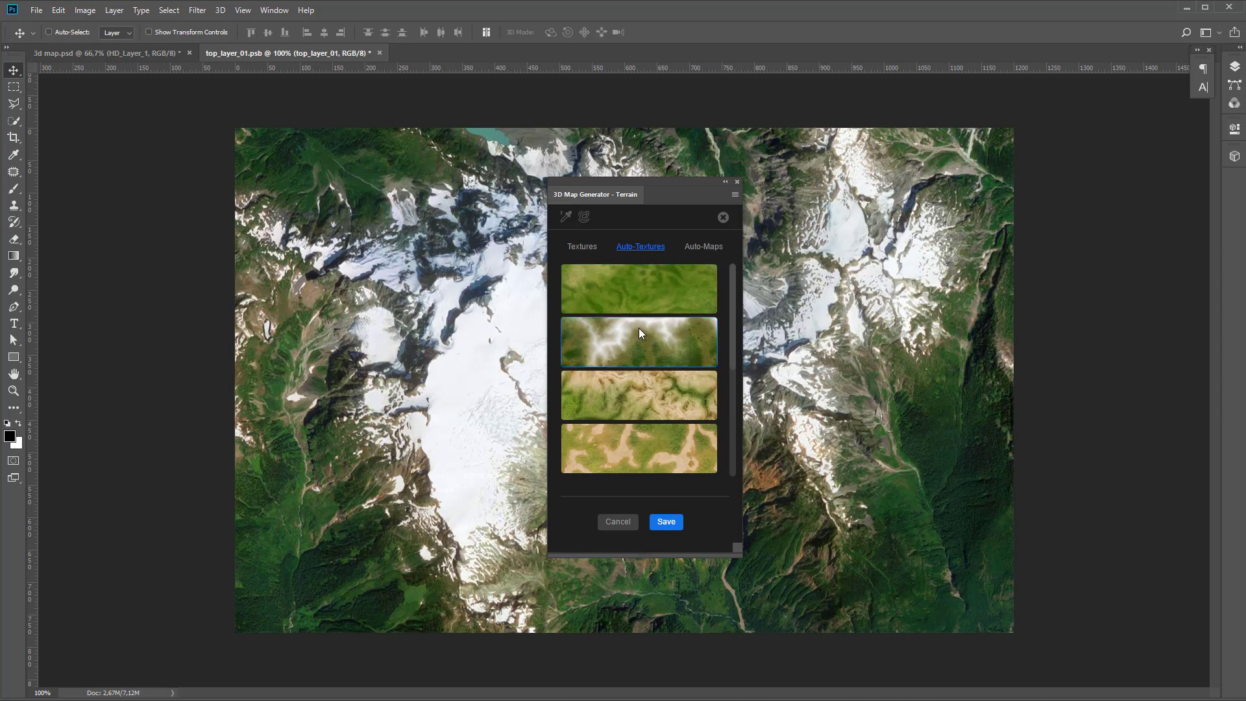
click(639, 345)
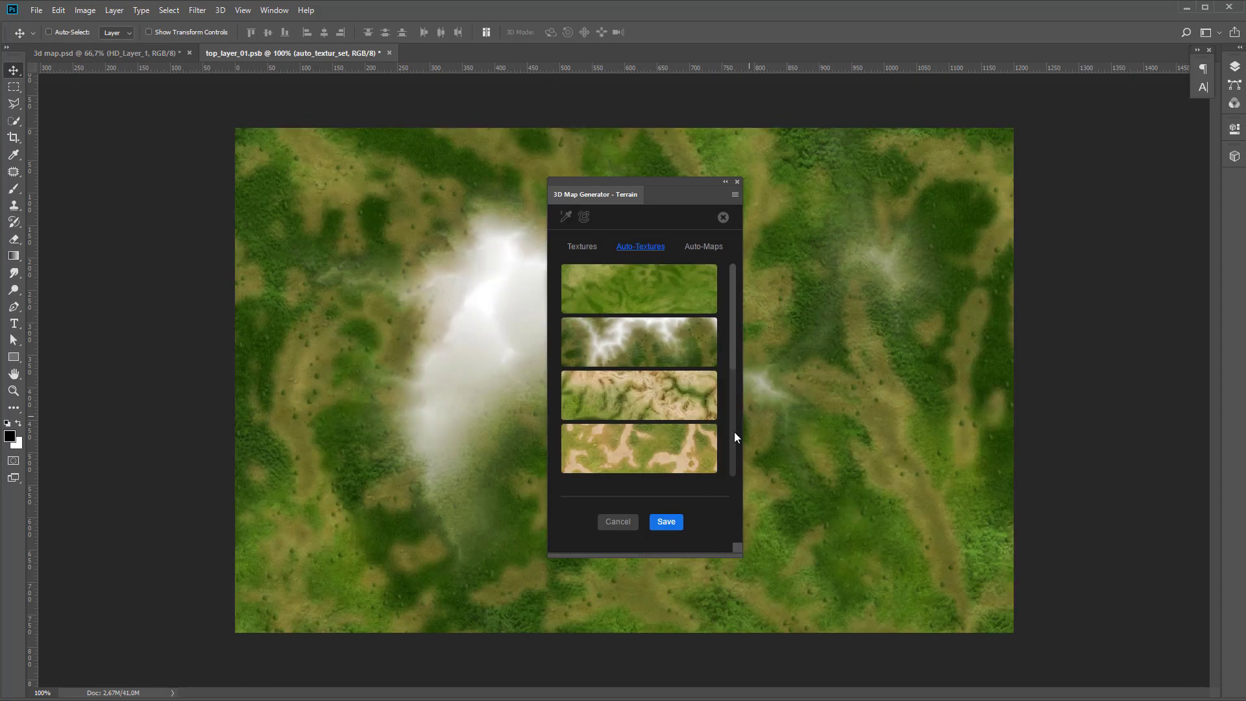
click(666, 522)
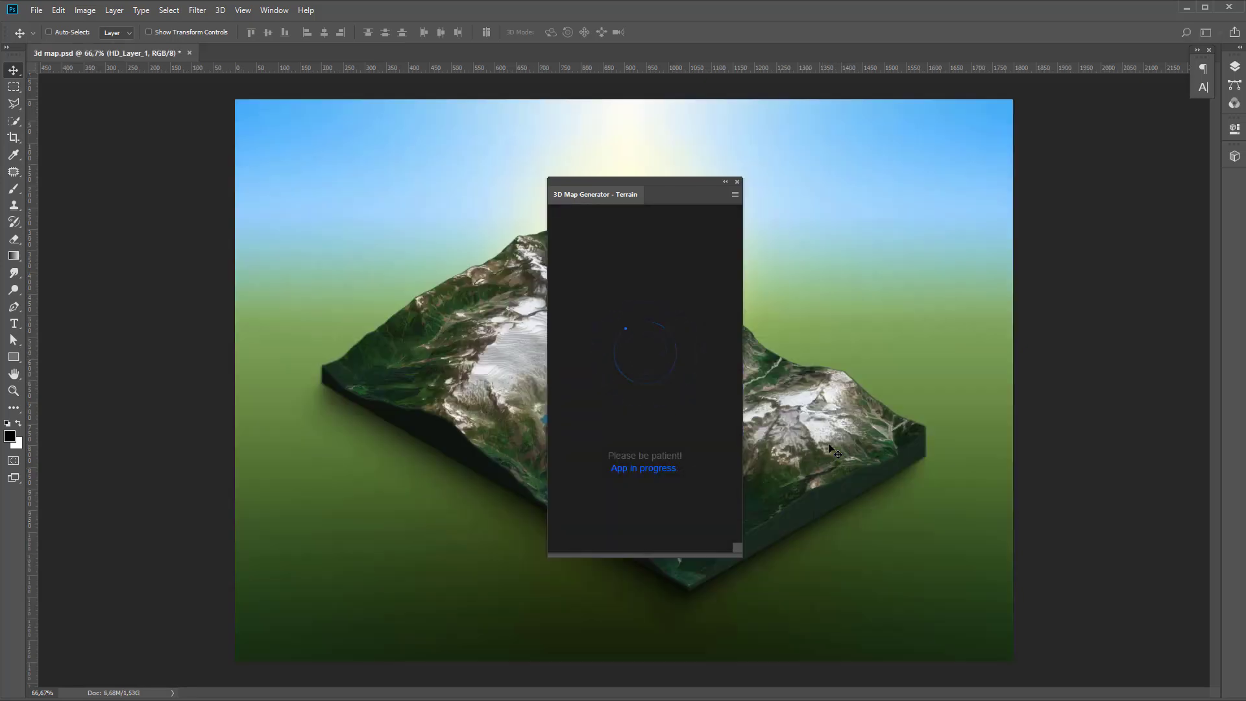
mouse_move(692, 182)
mouse_down()
mouse_move(306, 203)
mouse_move(262, 183)
mouse_move(282, 169)
mouse_up()
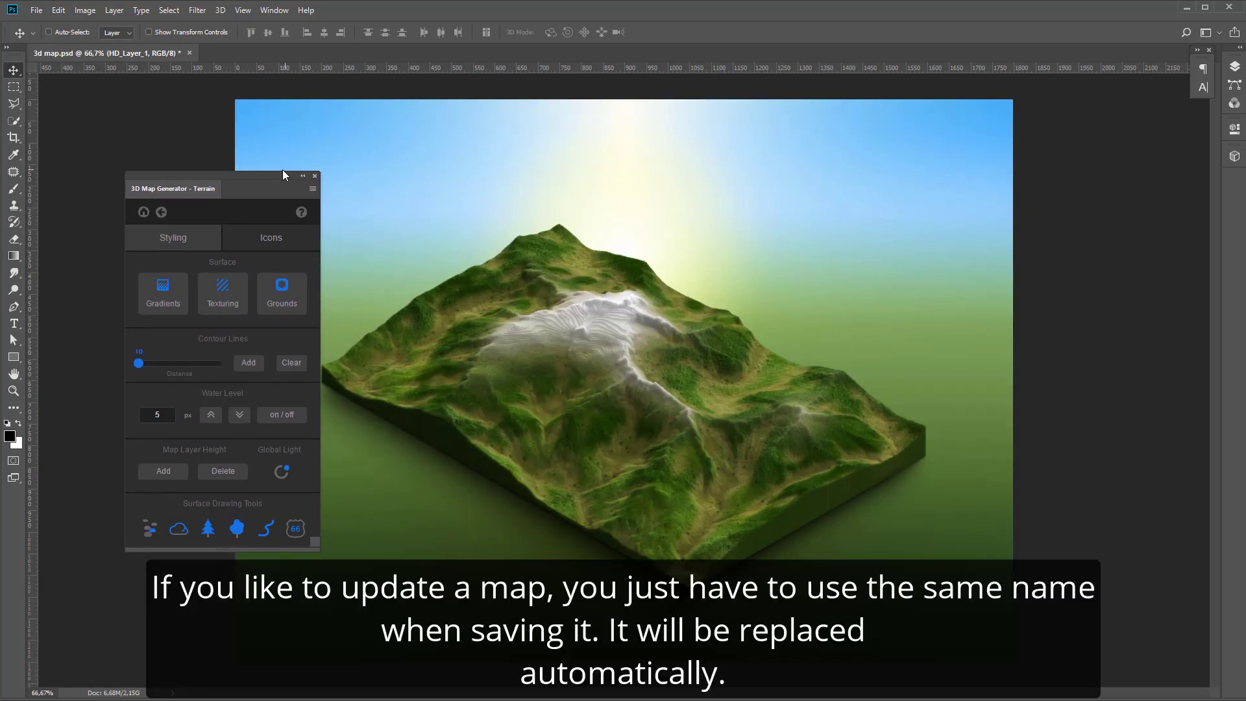
Save the retextured terrain to the library as '3d map', overwriting the old entry
click(161, 212)
click(266, 216)
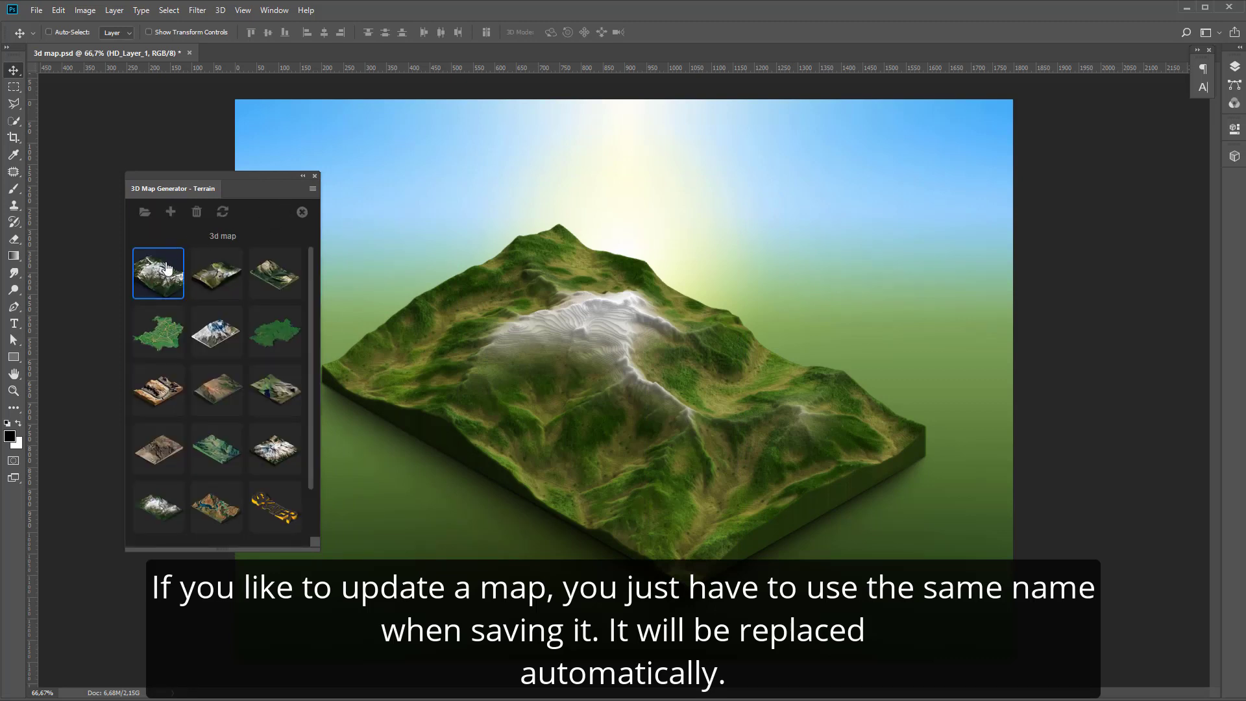
click(170, 212)
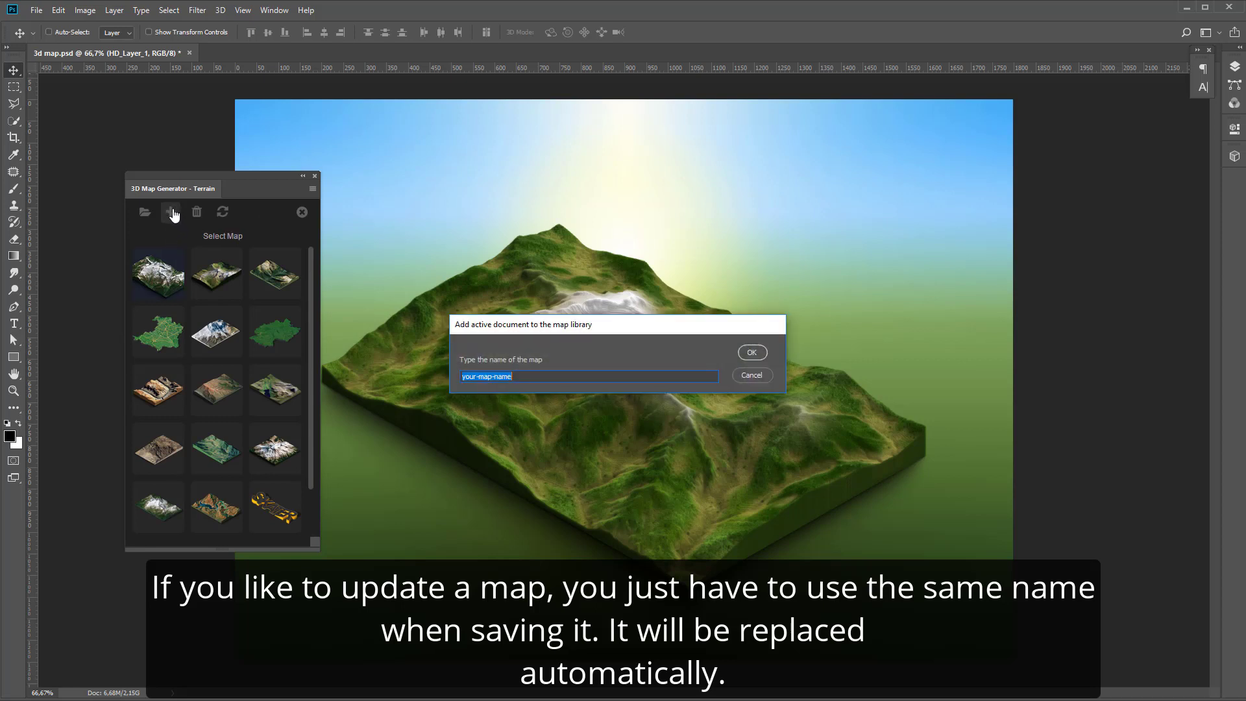
text(3d m)
text(ap)
click(753, 352)
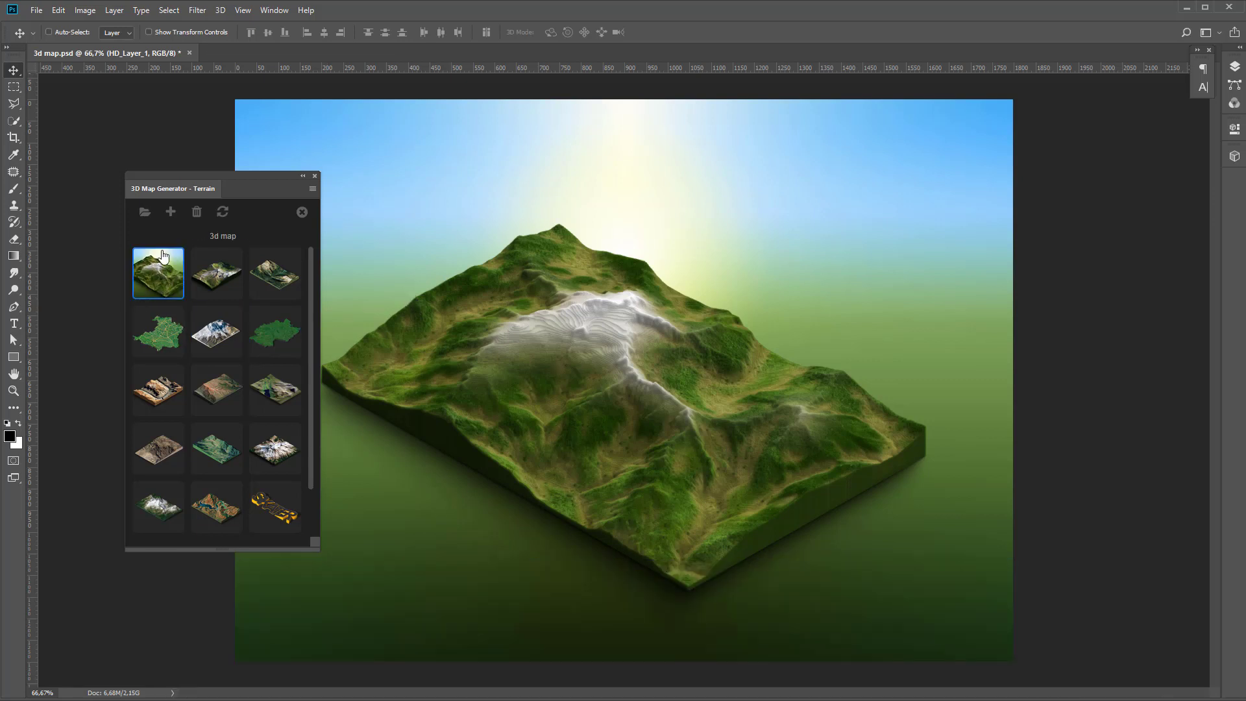
Close 3d map.psd unsaved, delete the unneeded library map, and return to the main page
click(190, 52)
click(620, 281)
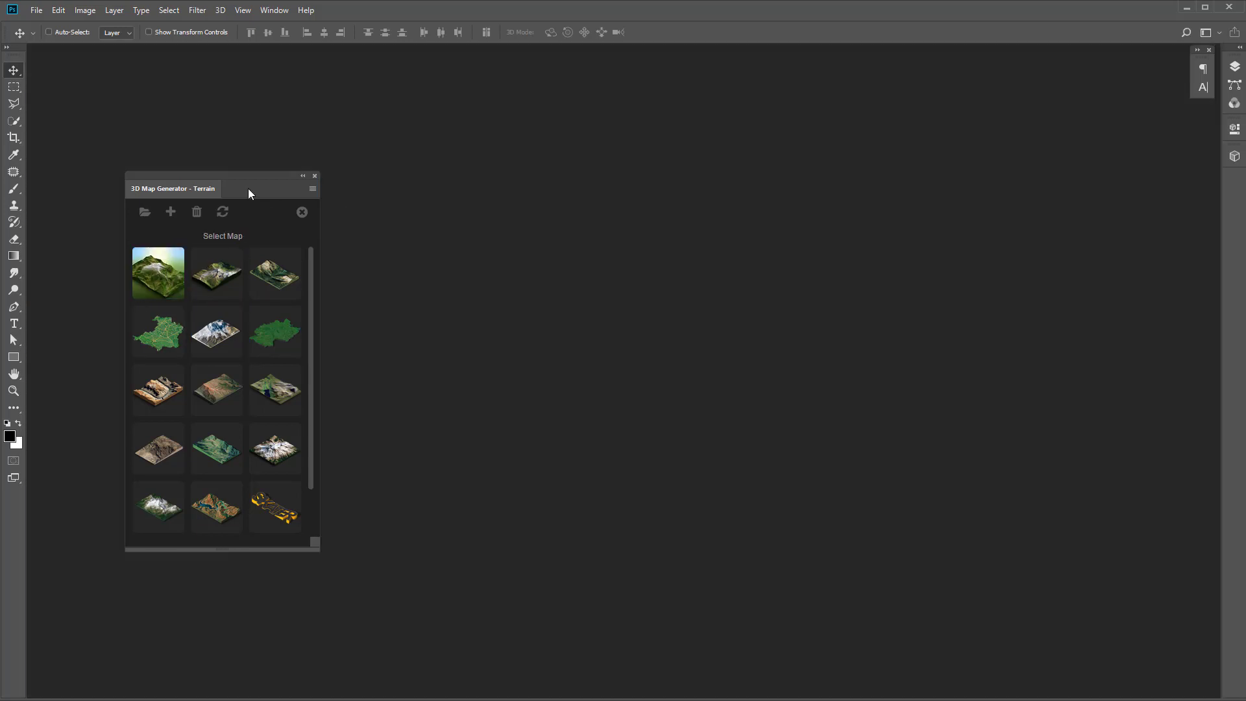
drag(248, 188, 638, 172)
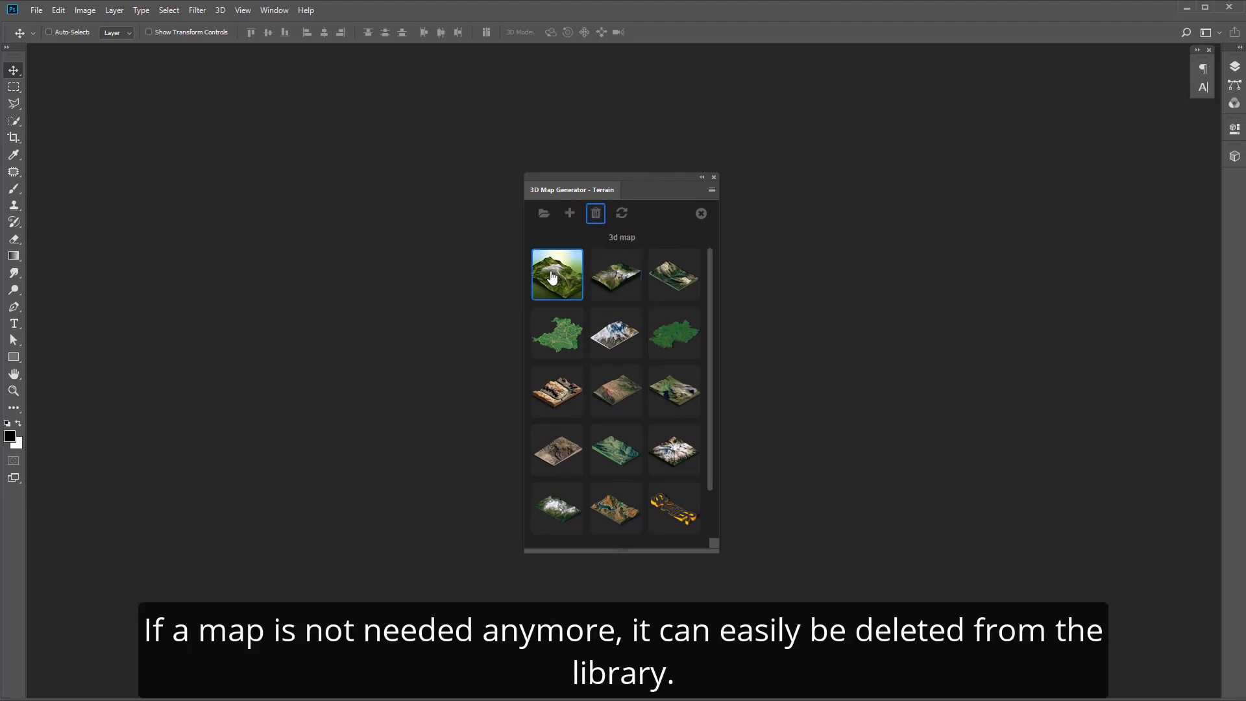
click(621, 430)
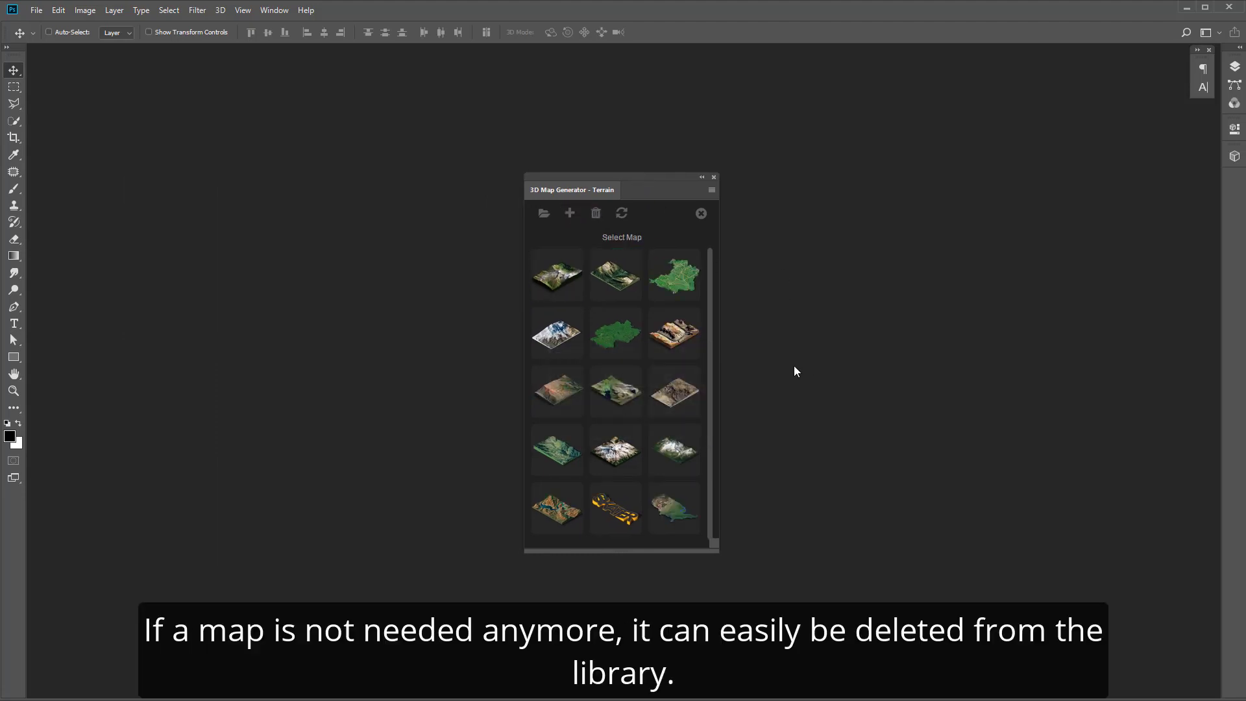
click(702, 213)
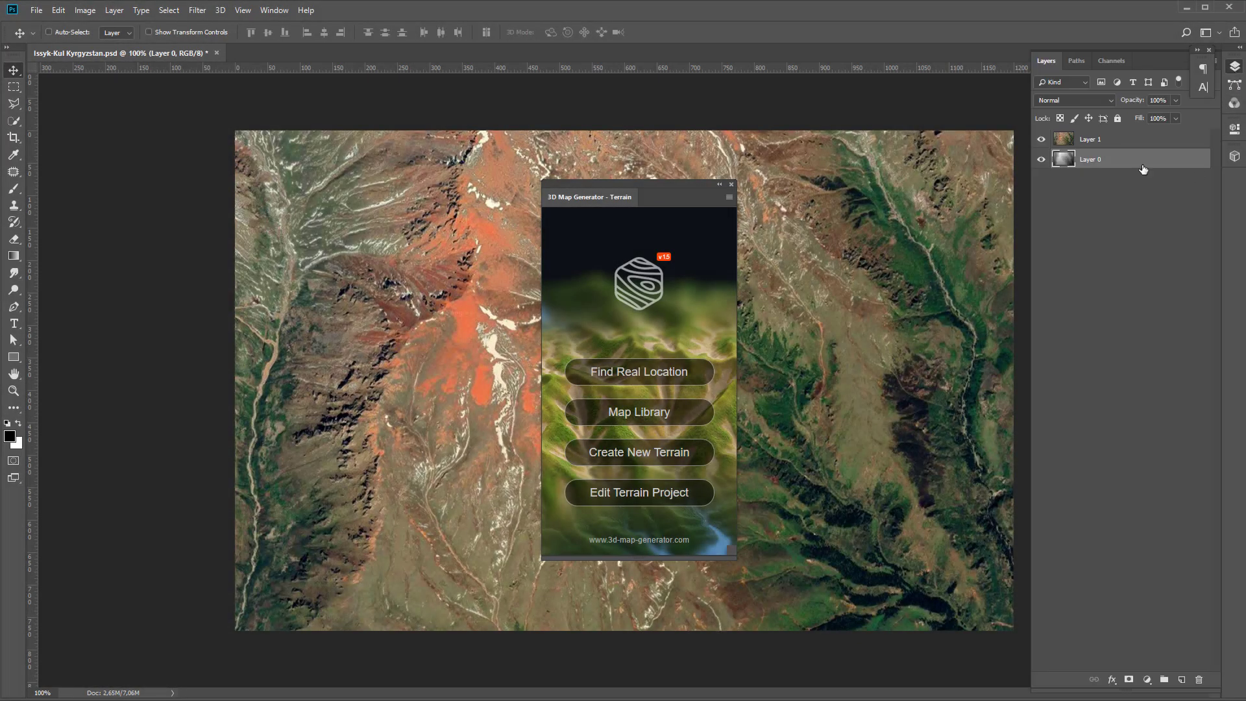
Rename the Issyk-Kul satellite layer, Layer 1, to 'texture'
click(1061, 142)
click(1042, 140)
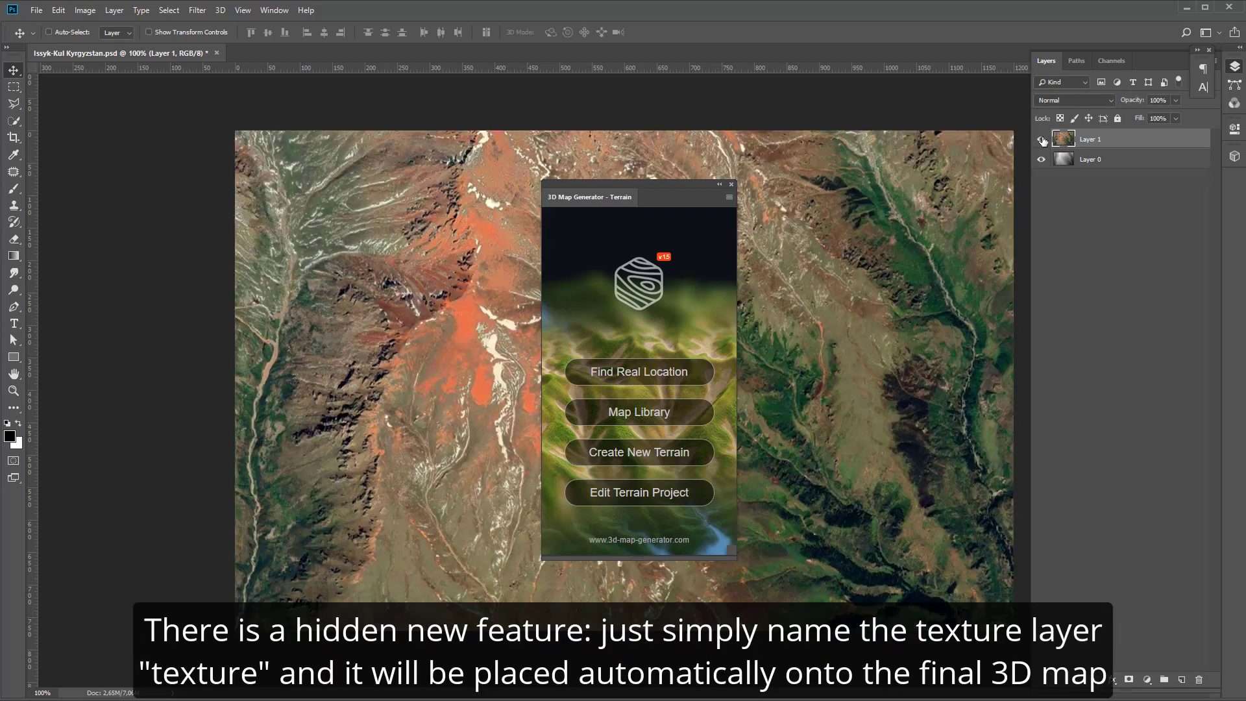
double_click(1091, 141)
text(texture)
key(Return)
click(1235, 67)
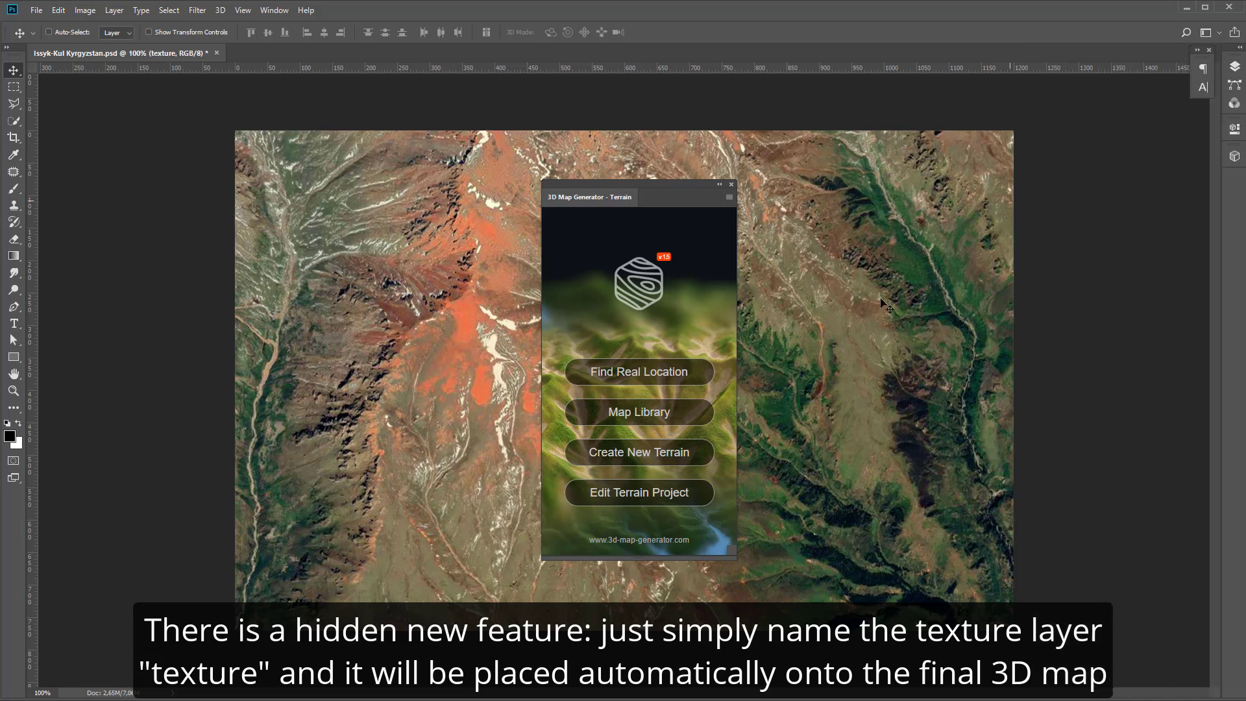
Generate the new 3D terrain and check the texture draped inside custom_texture_holder
click(638, 457)
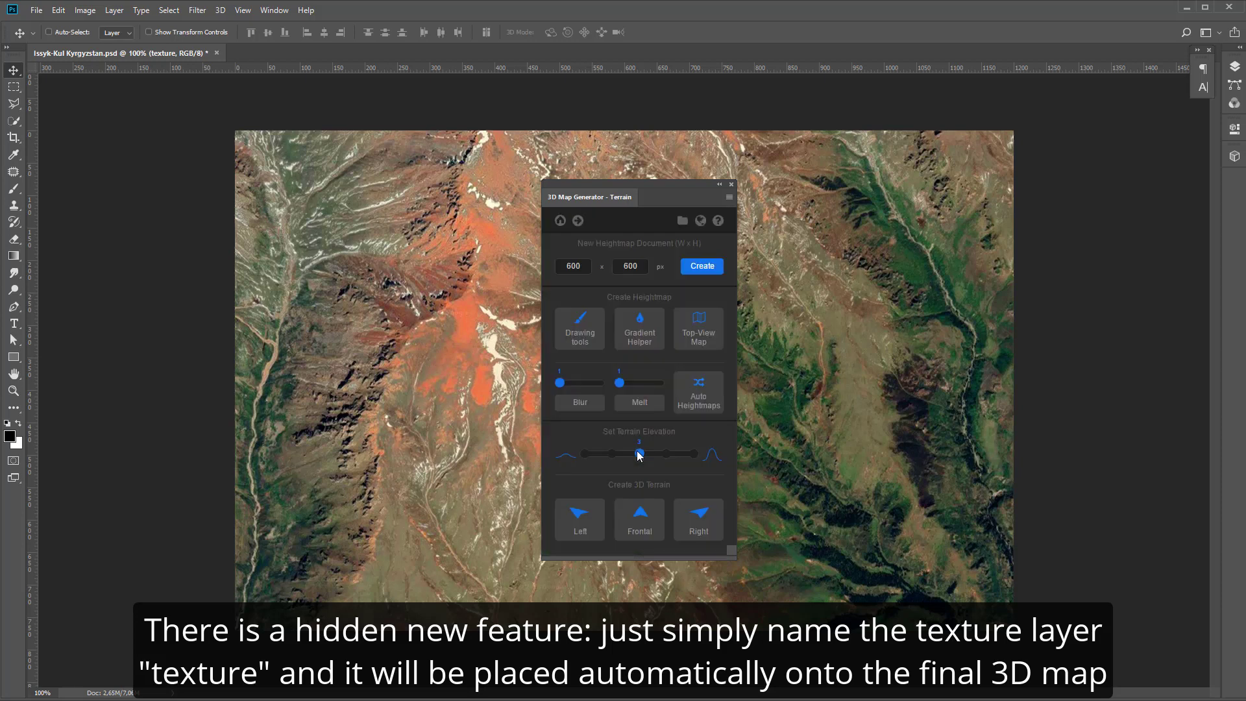
click(590, 518)
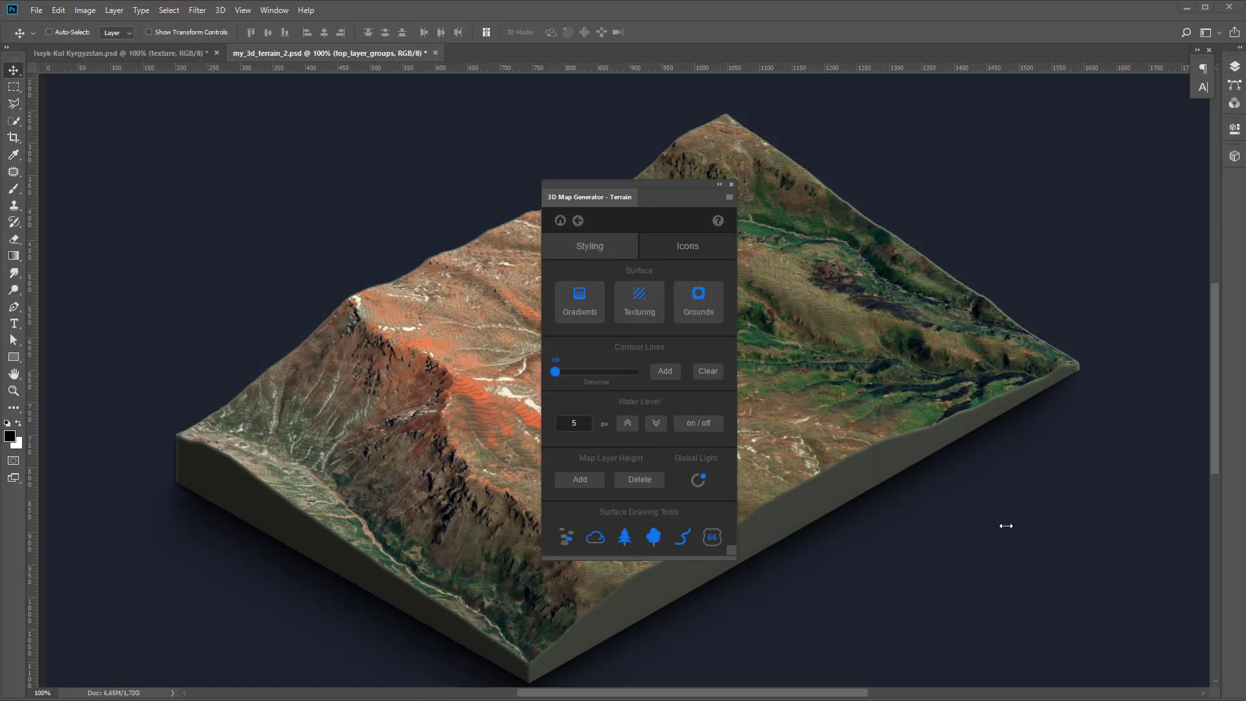
click(640, 296)
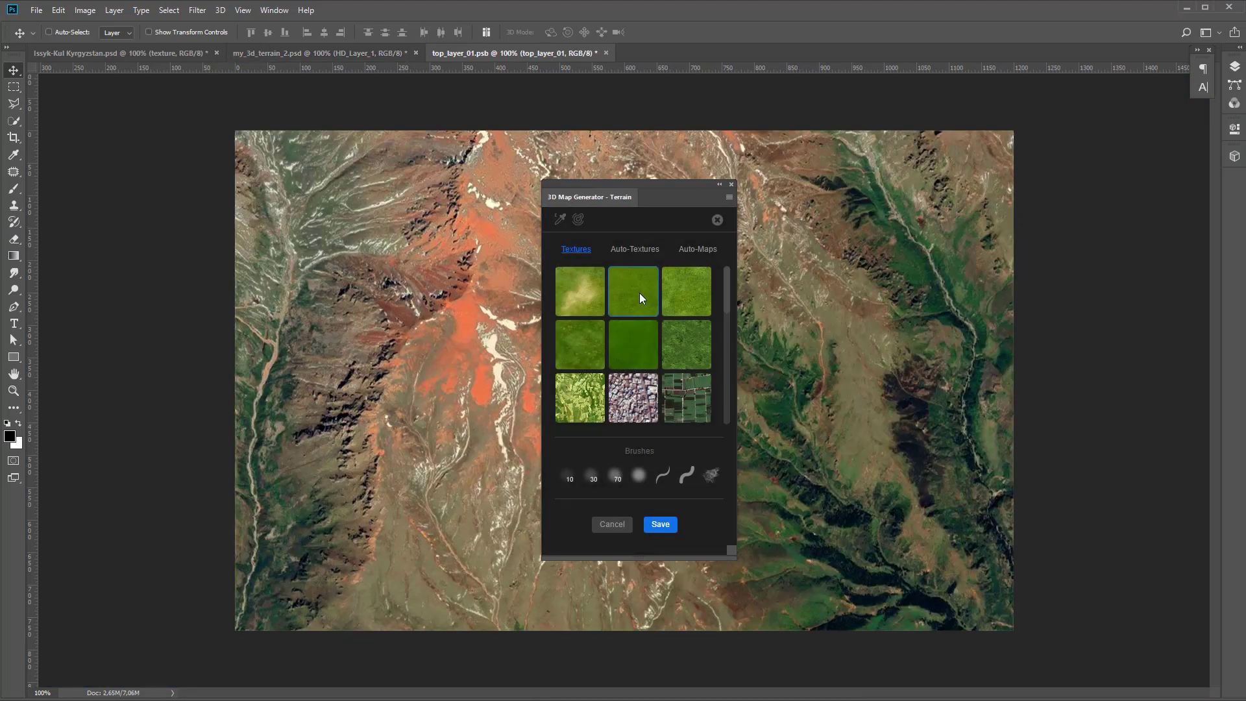
click(1232, 67)
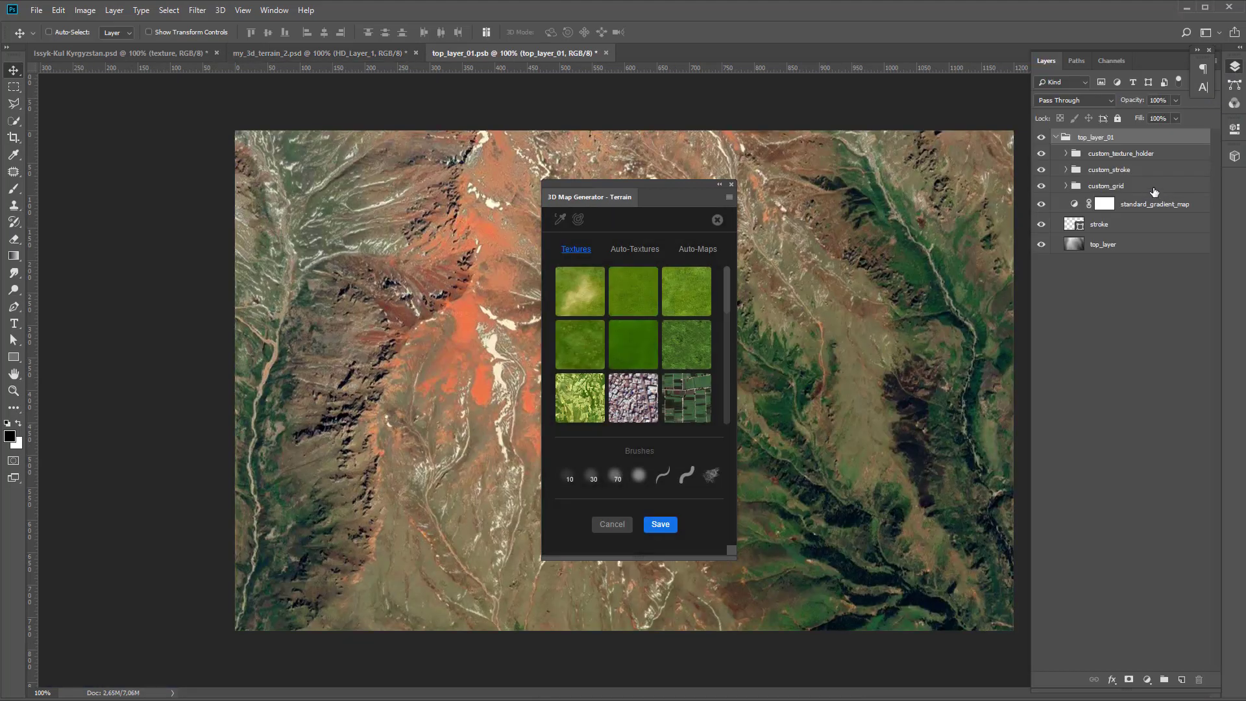
click(1066, 153)
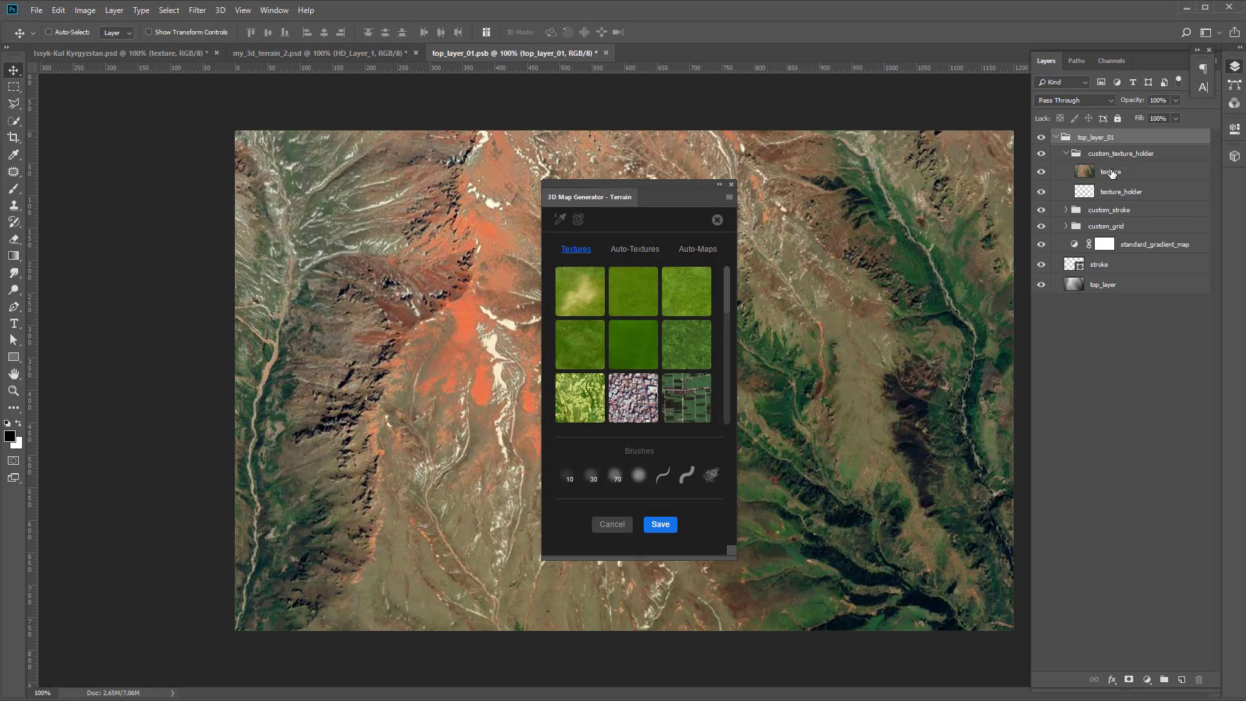
click(1055, 137)
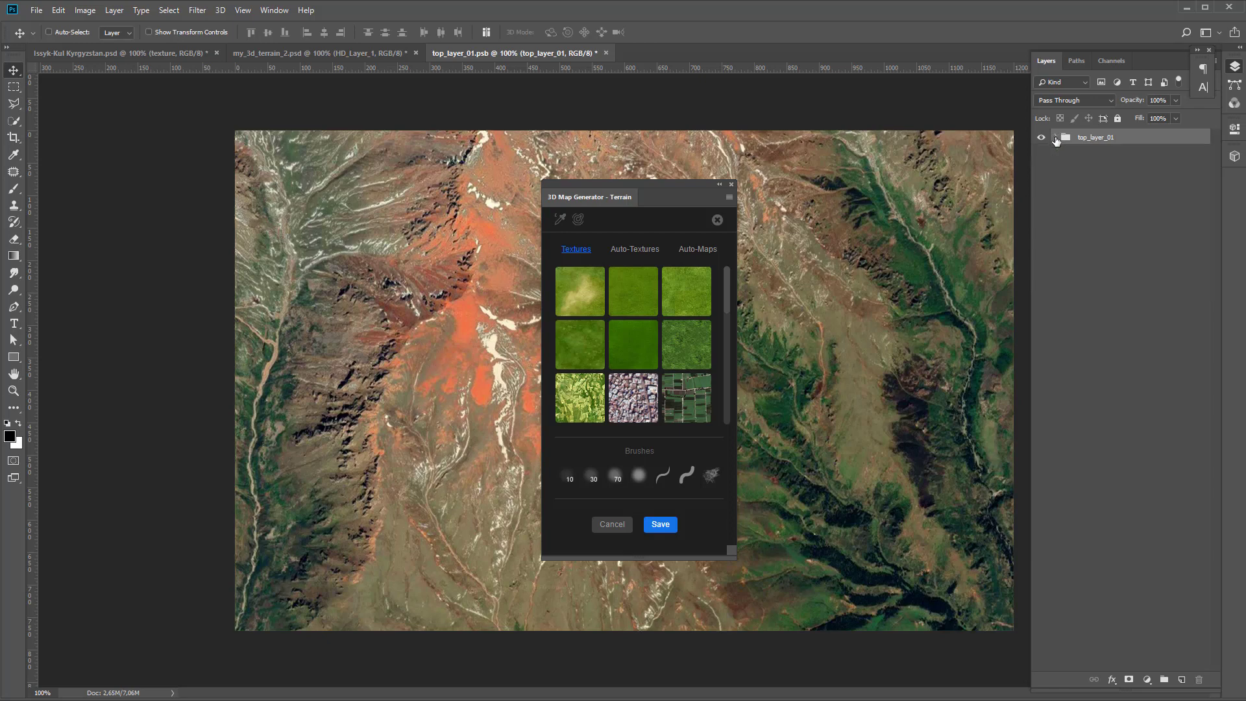
click(1233, 67)
click(718, 220)
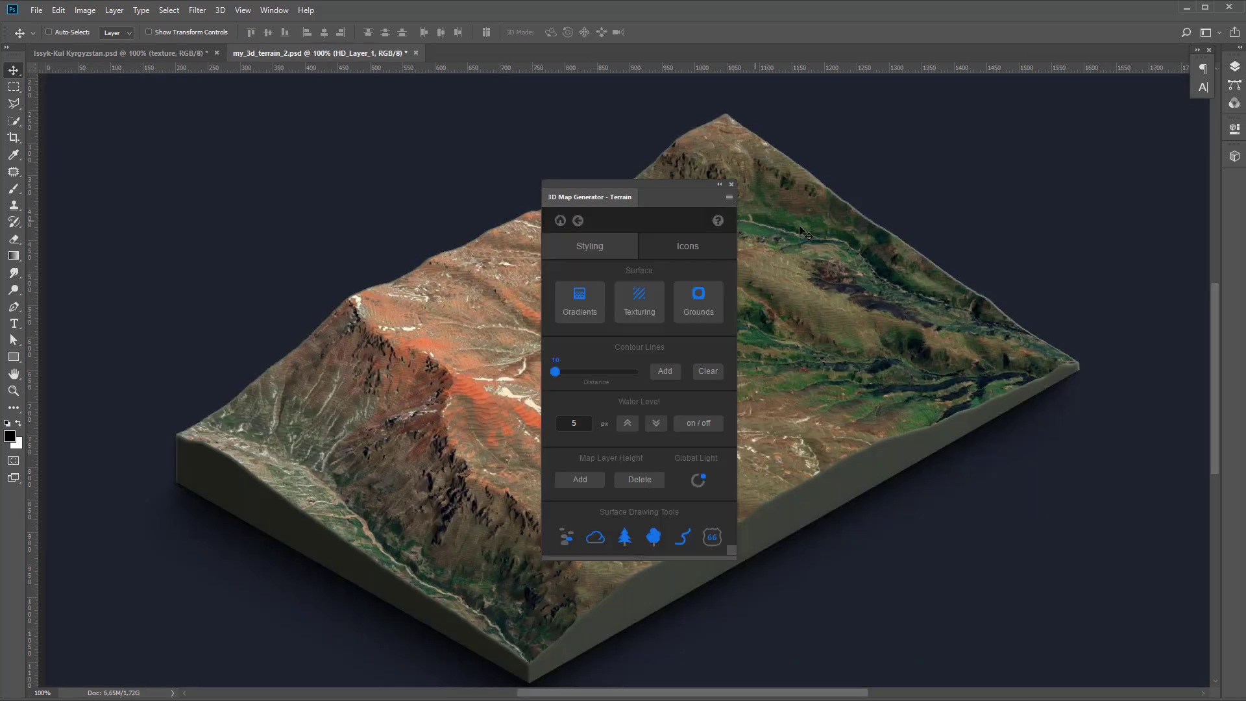
Create a new 1200×800 heightmap document in the terrain plugin
click(560, 220)
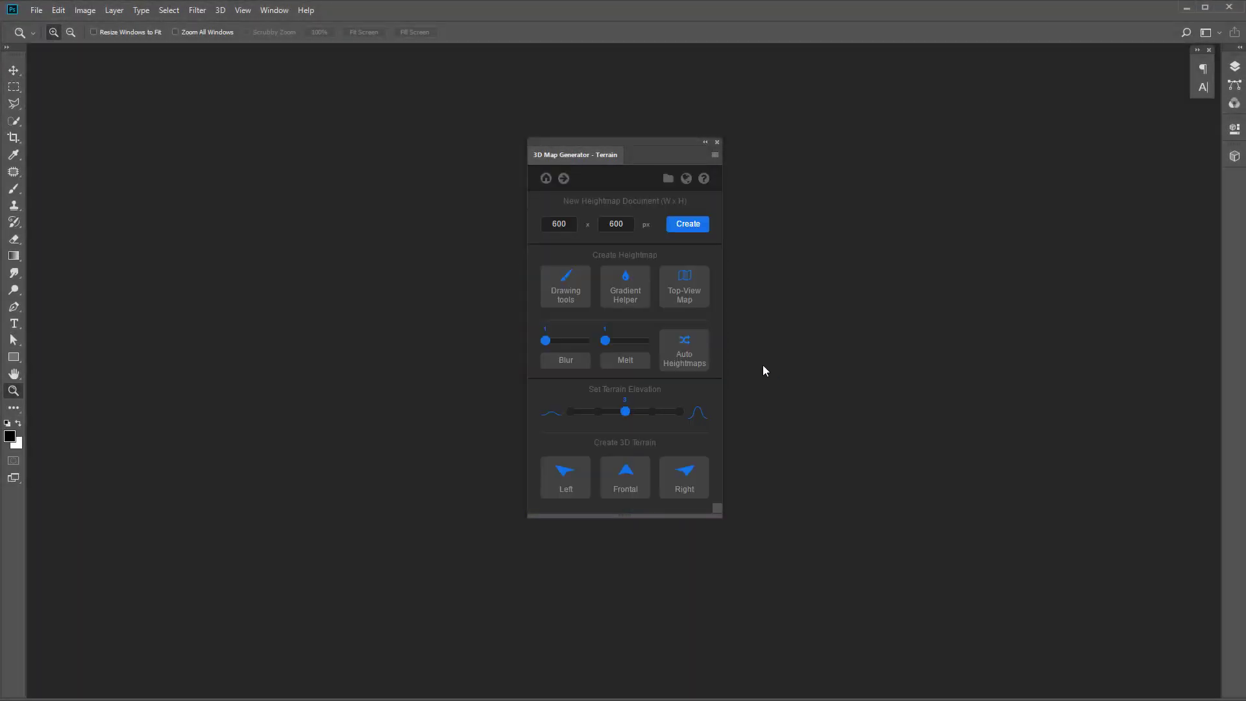
double_click(566, 221)
text(1200)
double_click(600, 227)
text(800)
click(694, 224)
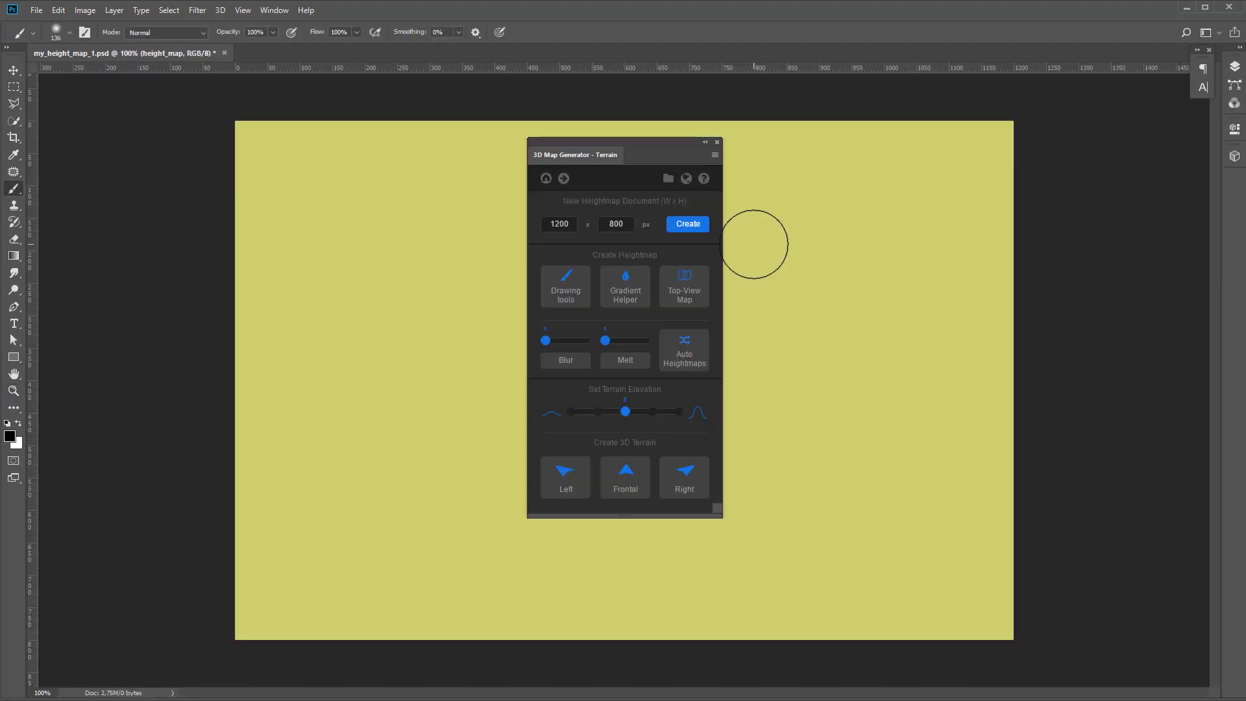
Load the ready-made random_heightmap_03 onto the heightmap
click(689, 356)
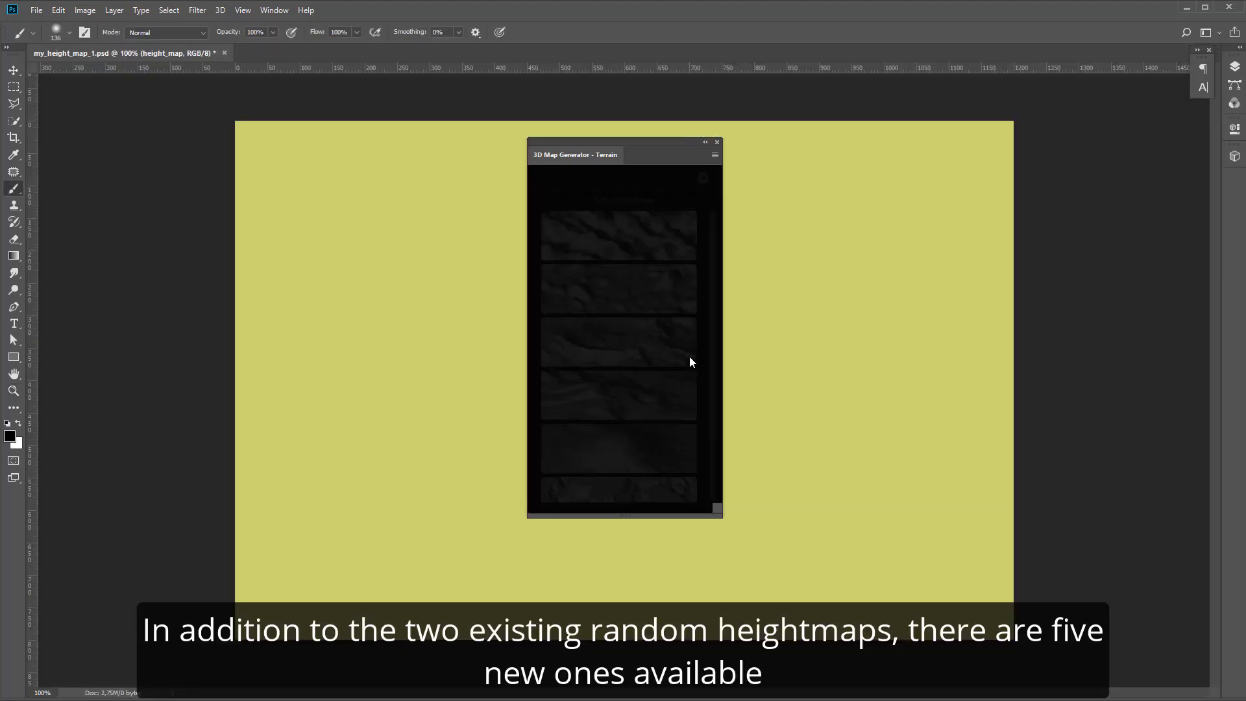
click(620, 344)
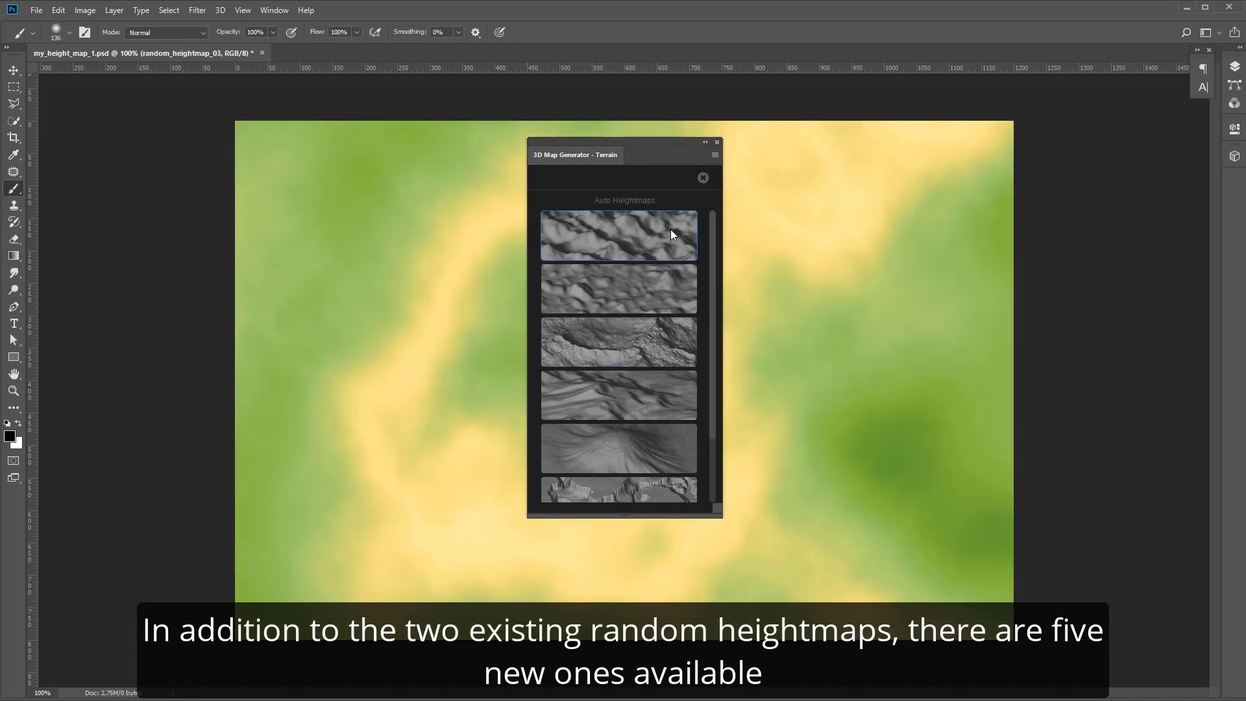
drag(661, 143, 252, 167)
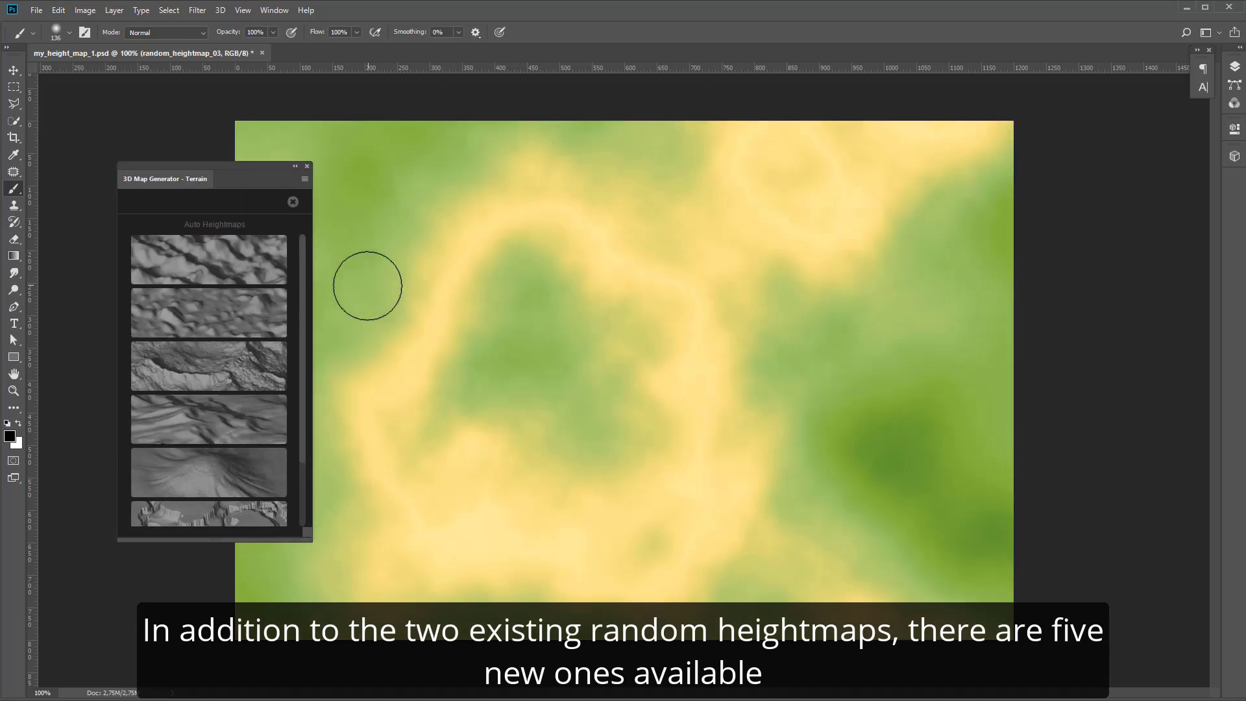
click(293, 201)
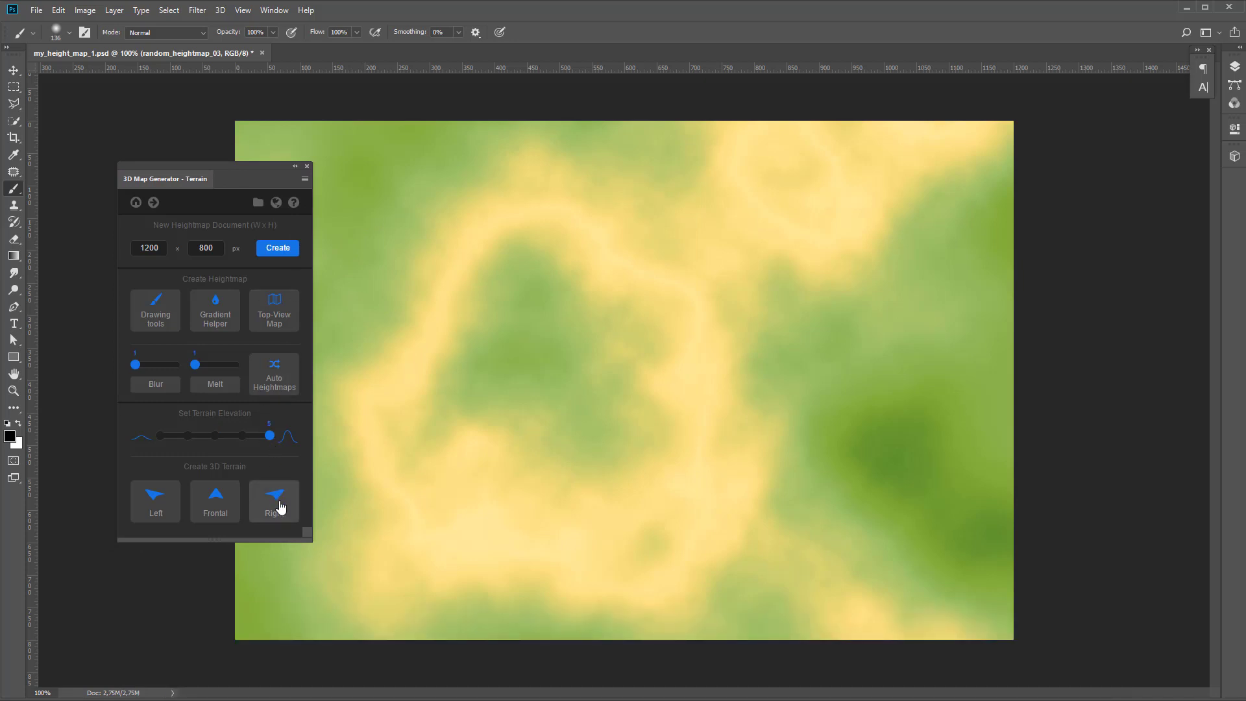
Preview a right-facing 3D terrain with a snowy grass auto-texture, then close it unsaved
click(279, 509)
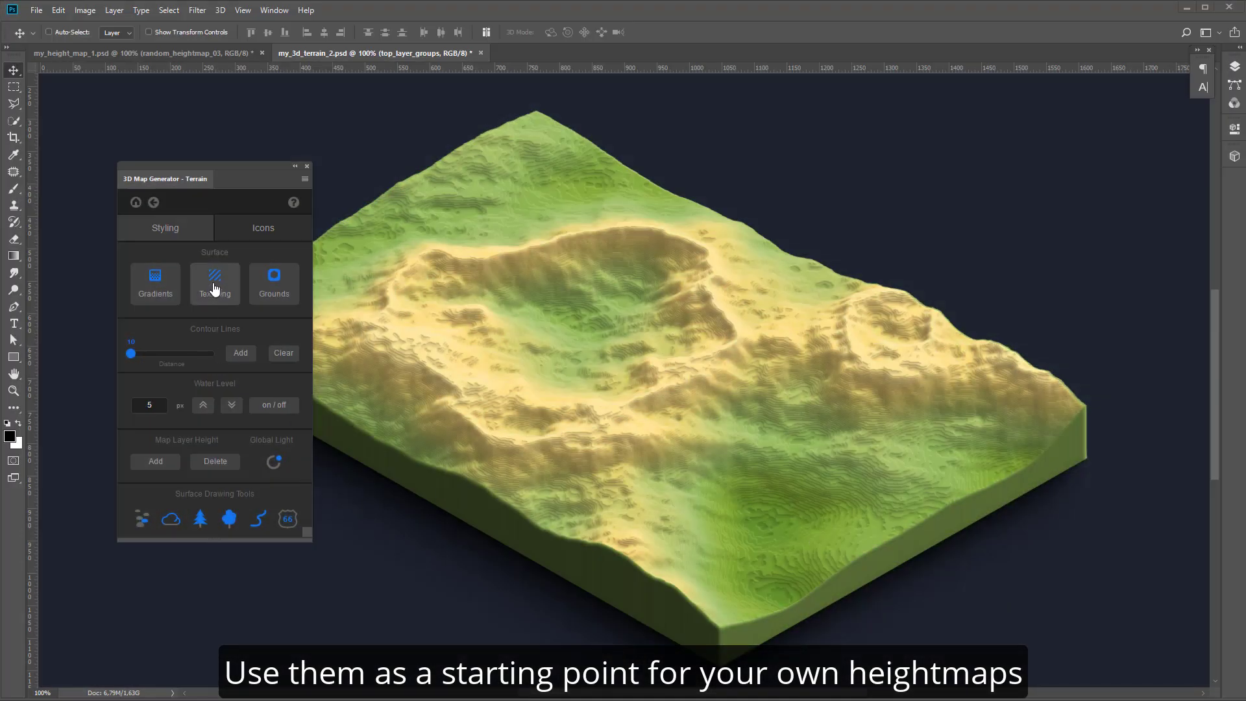
click(215, 288)
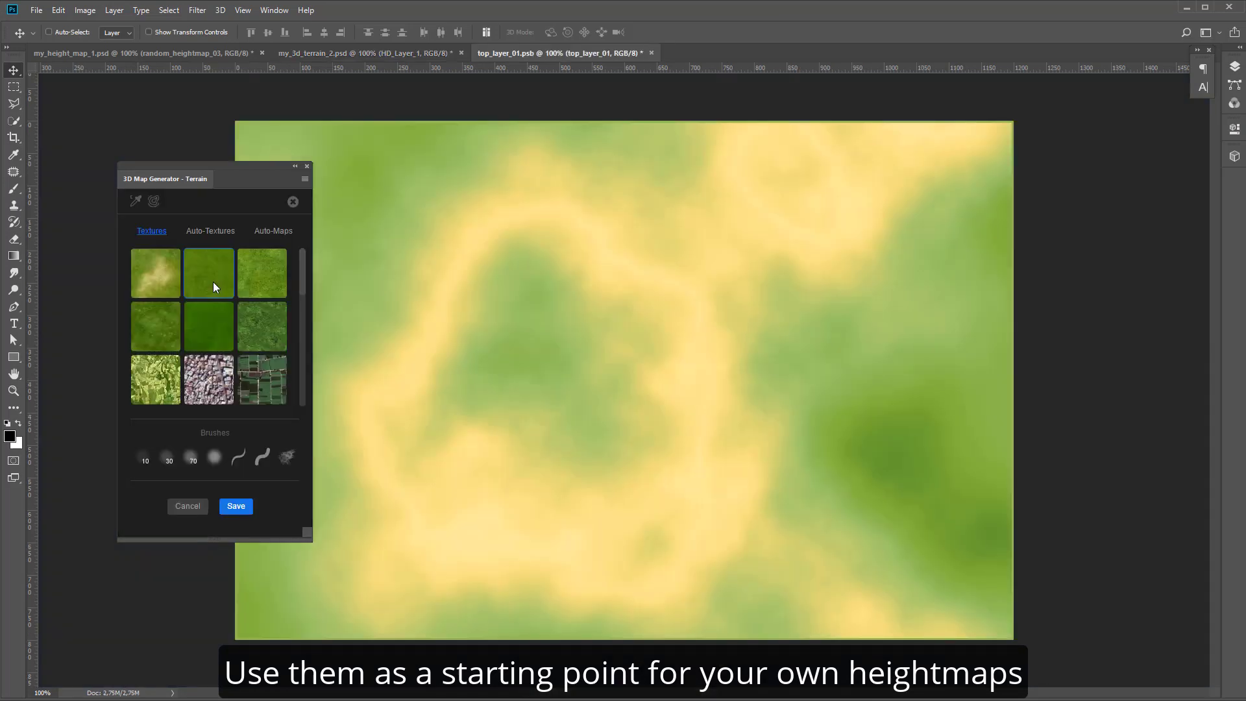
click(210, 231)
click(213, 332)
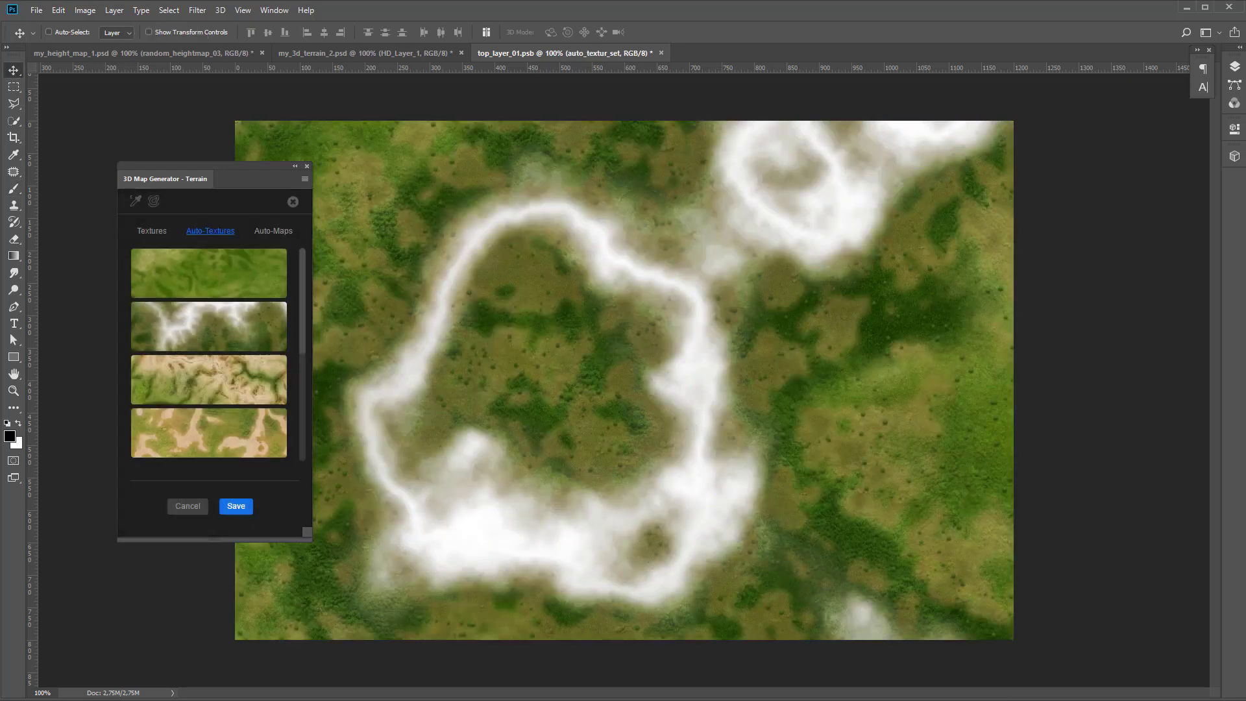
click(252, 507)
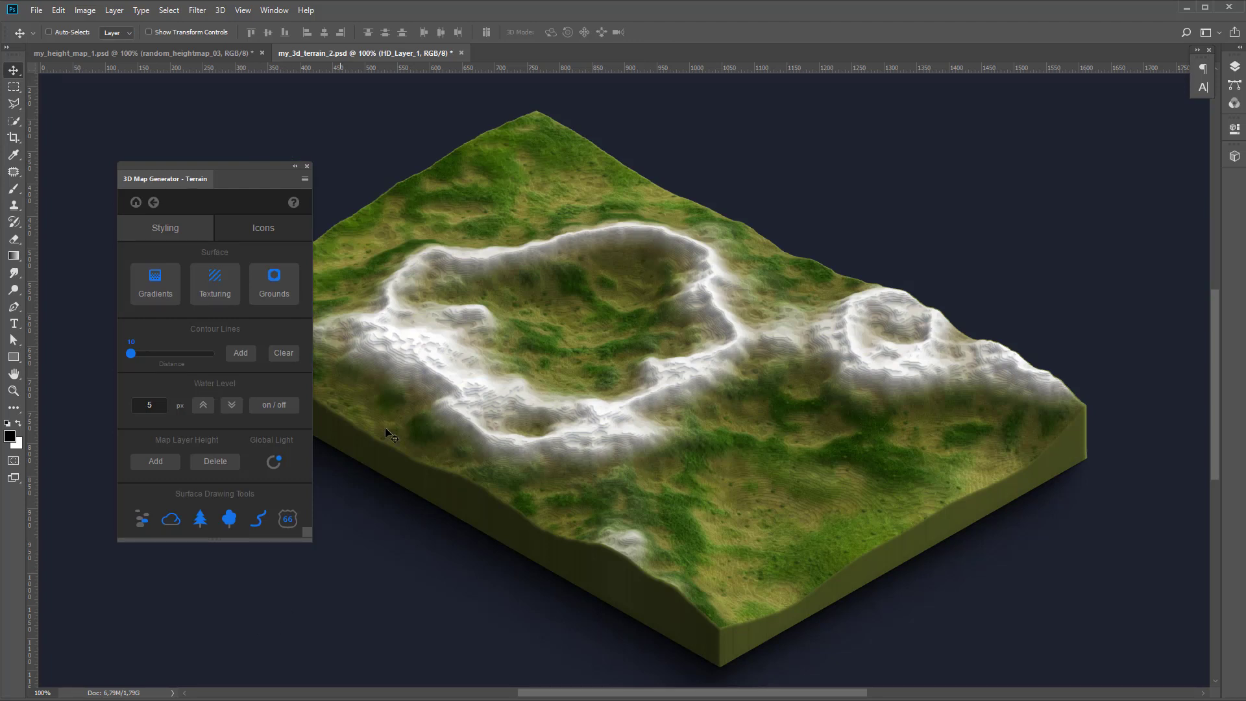
click(462, 51)
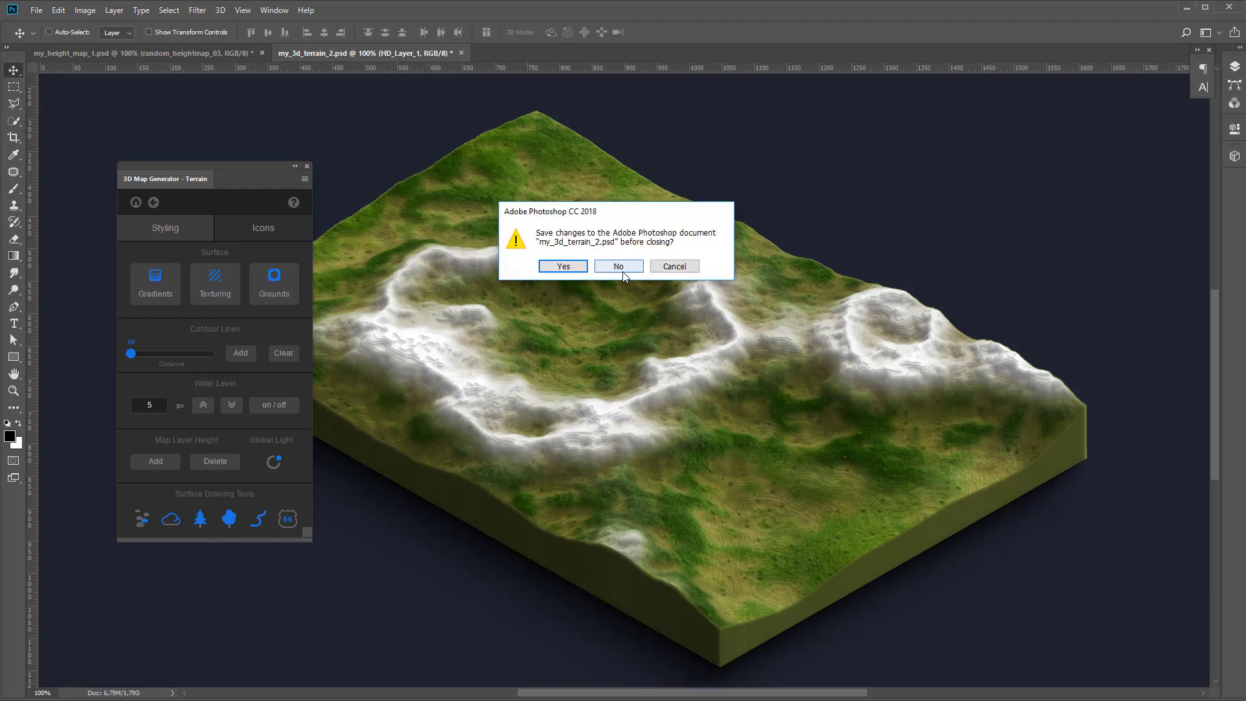
click(619, 266)
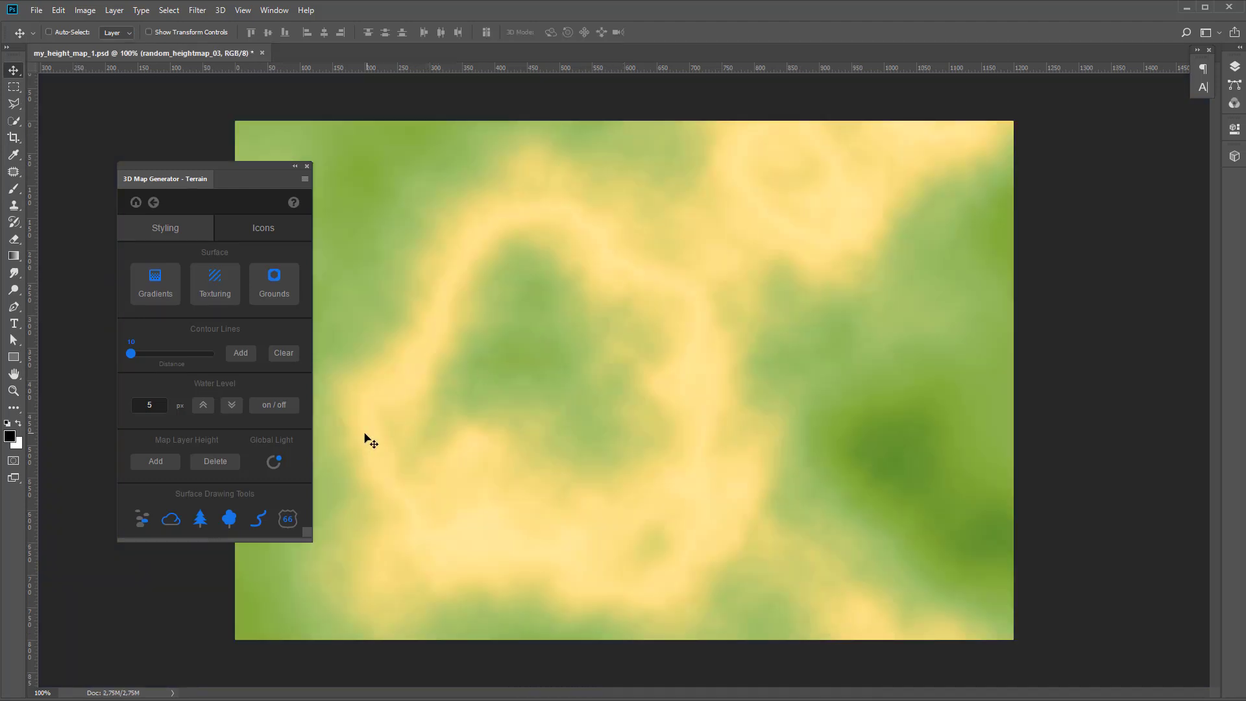
Swap in the ready-made random_heightmap_04 as the heightmap
click(154, 203)
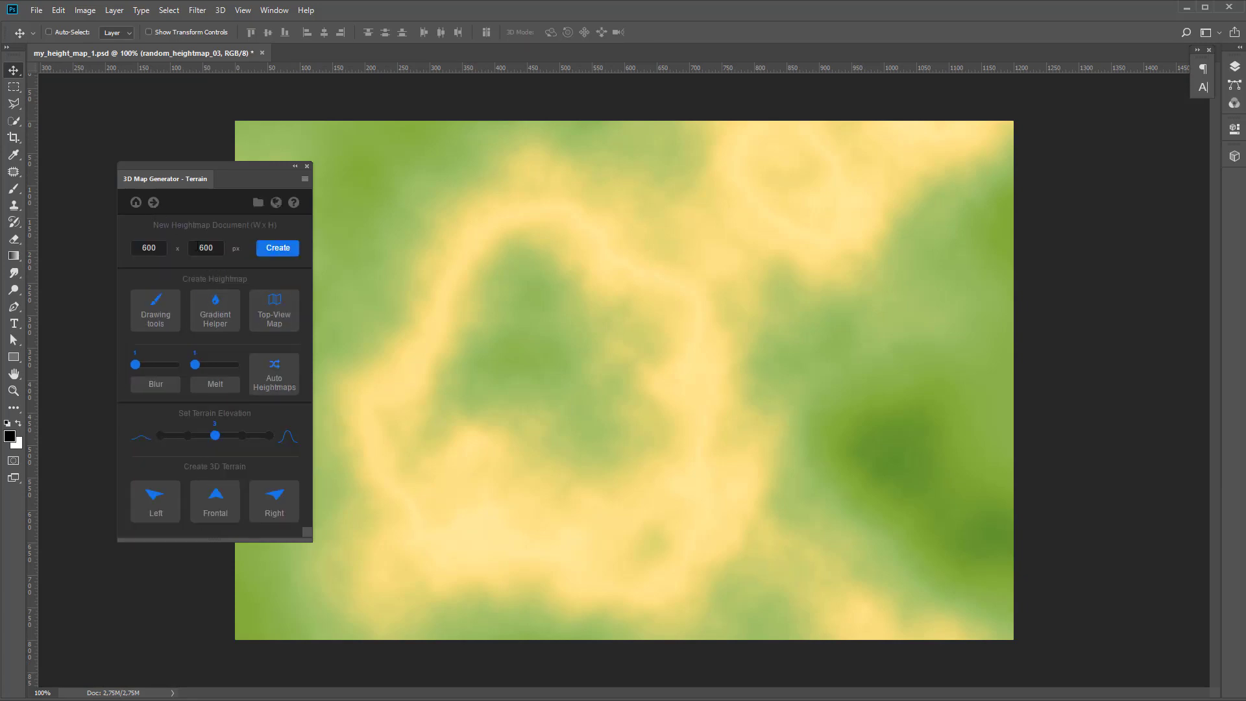
click(283, 375)
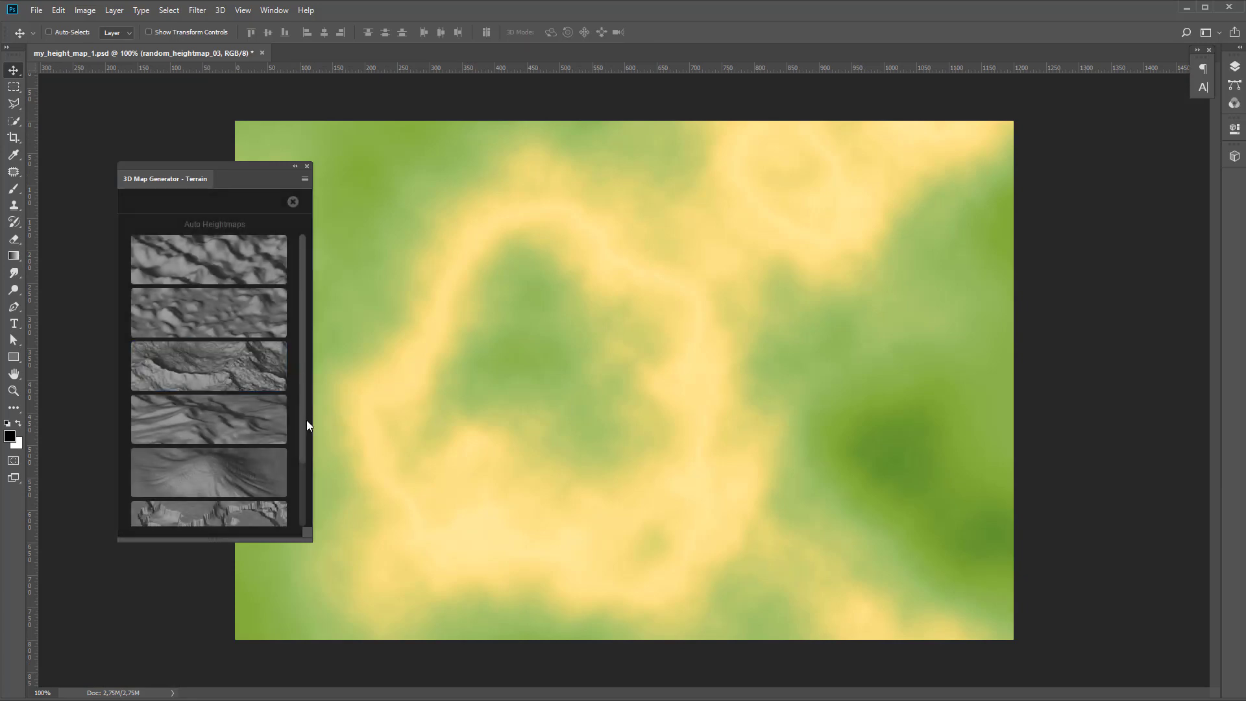
scroll(307, 431, down, 2)
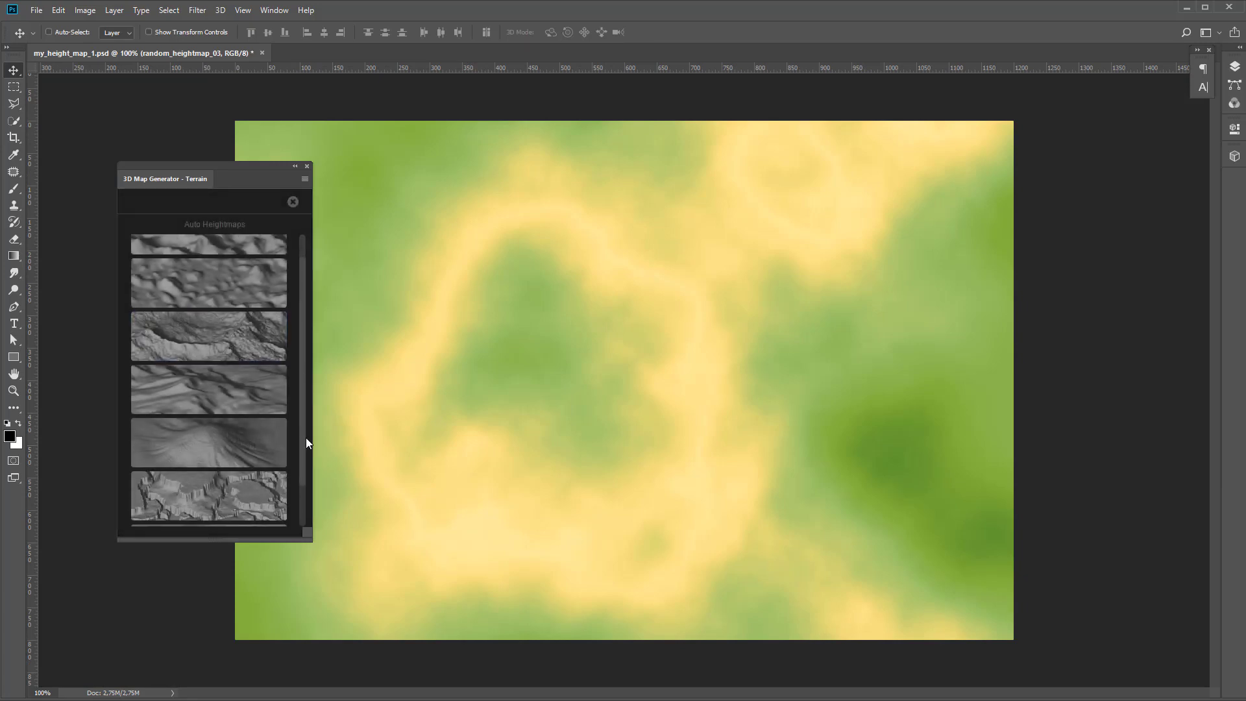
click(222, 373)
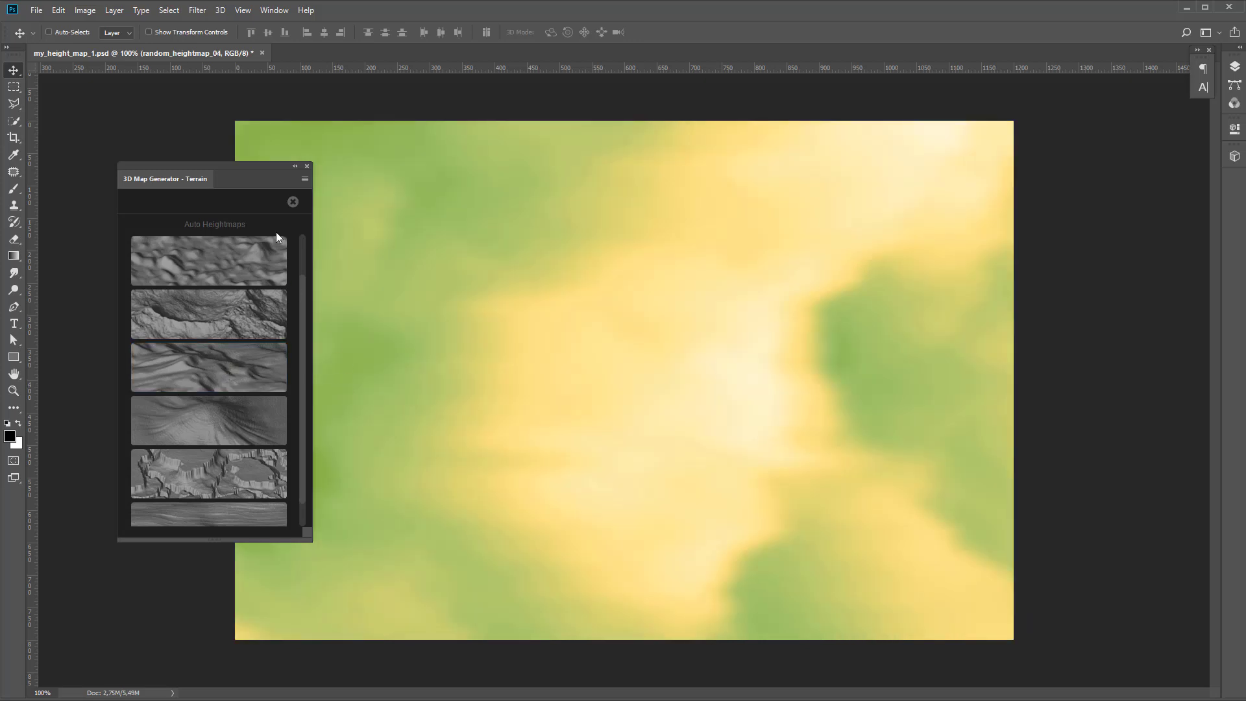
click(293, 201)
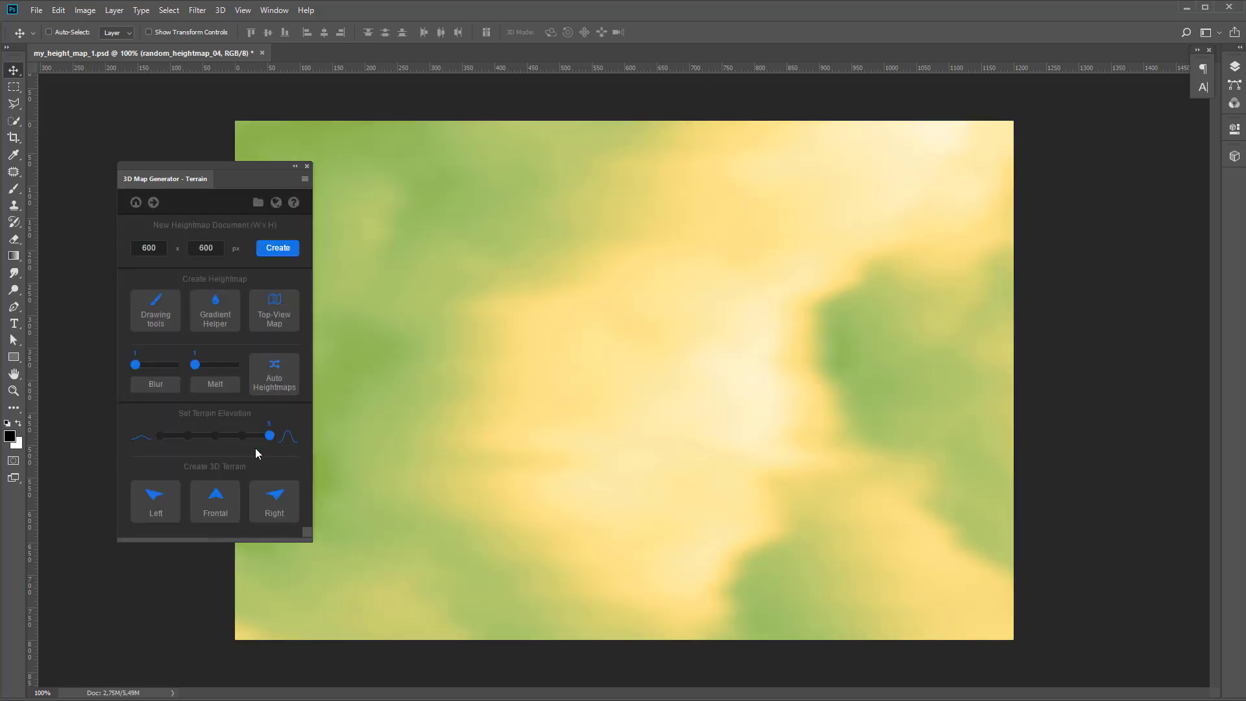
Build a frontal 3D terrain with a grass-and-sand auto-texture, then close it unsaved
click(214, 493)
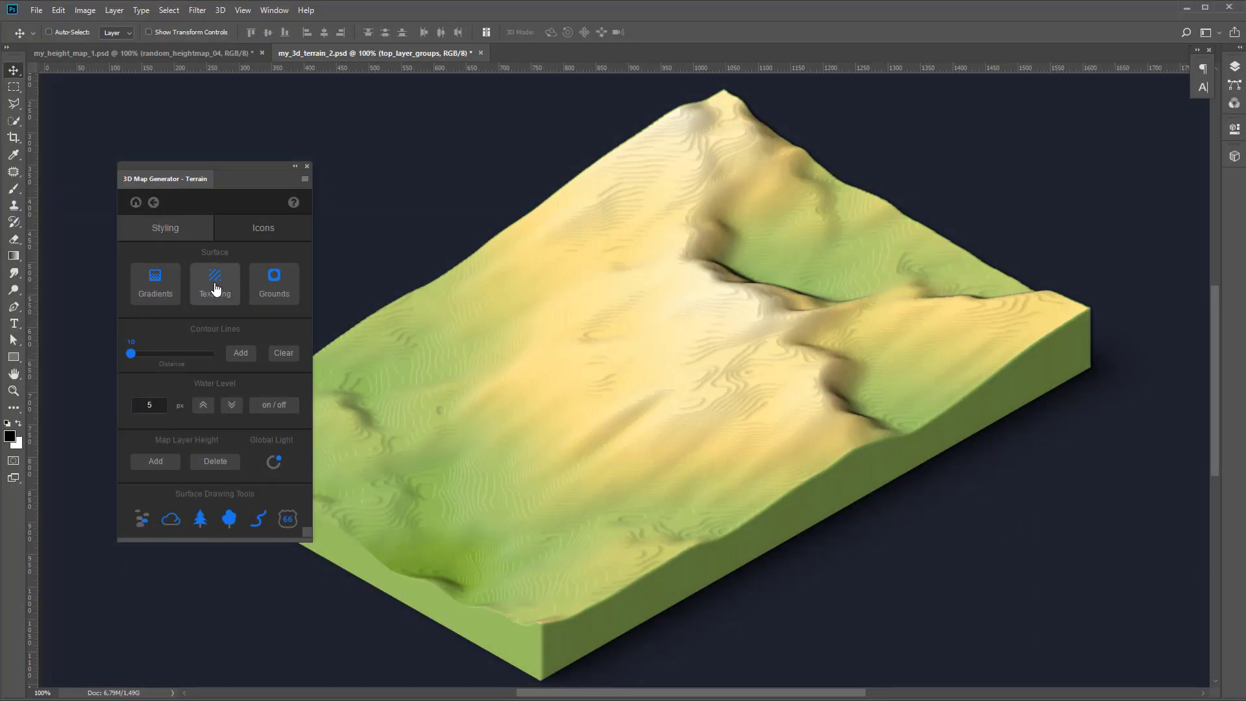
click(216, 286)
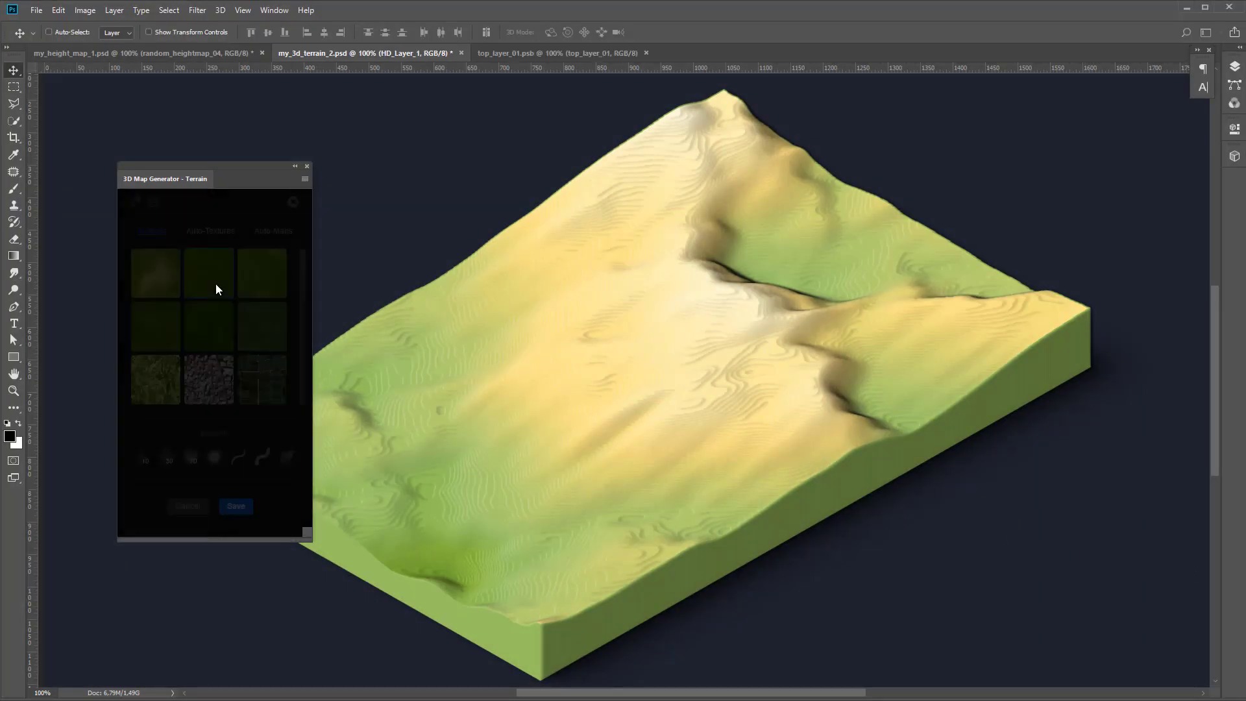
click(215, 235)
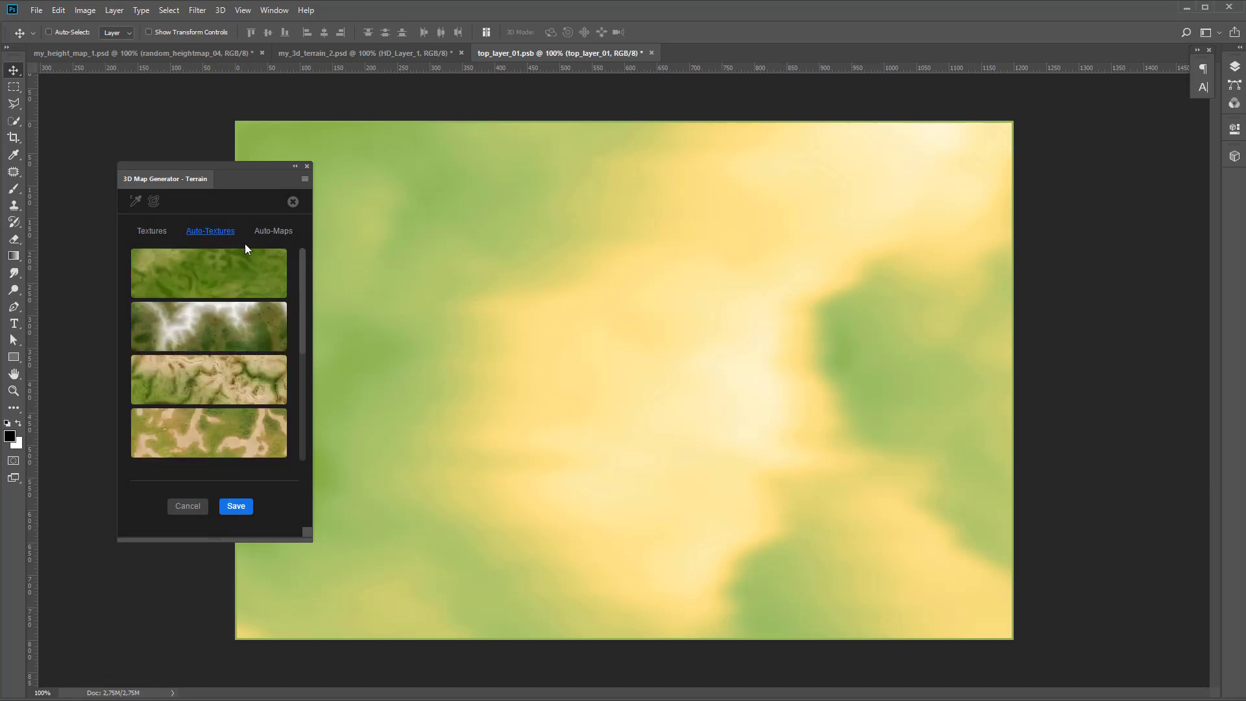
drag(303, 312, 302, 356)
click(258, 338)
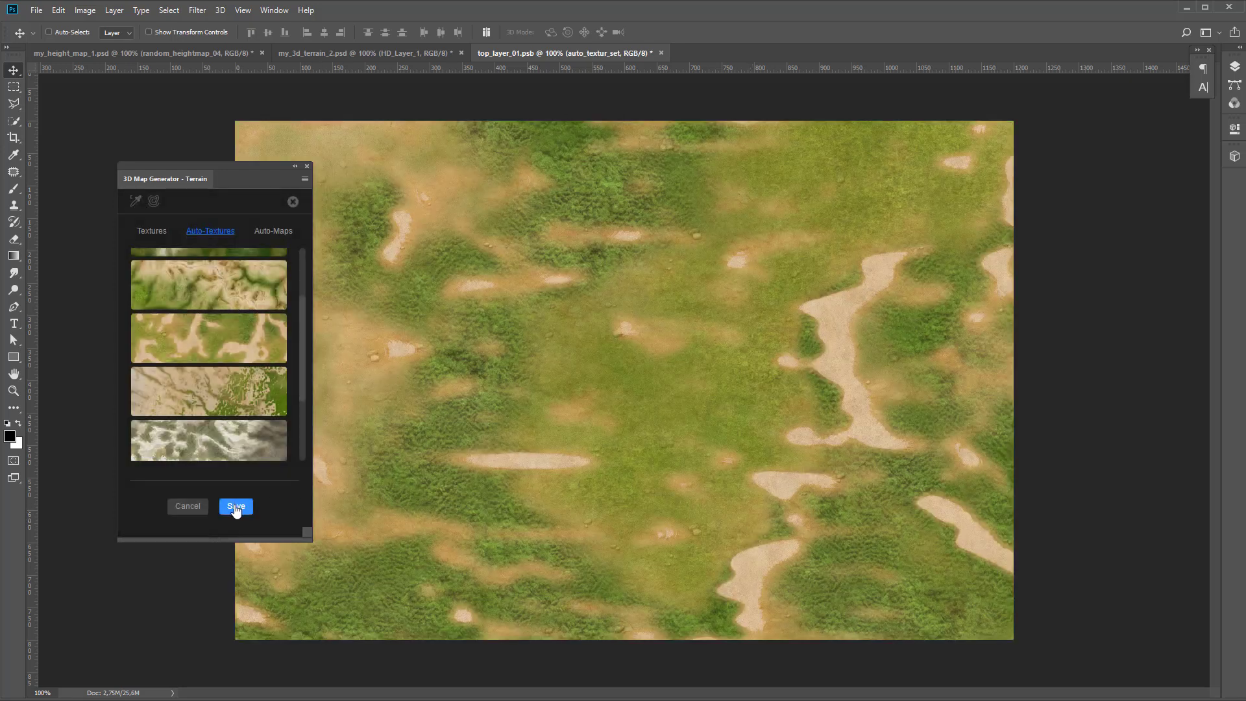
click(235, 506)
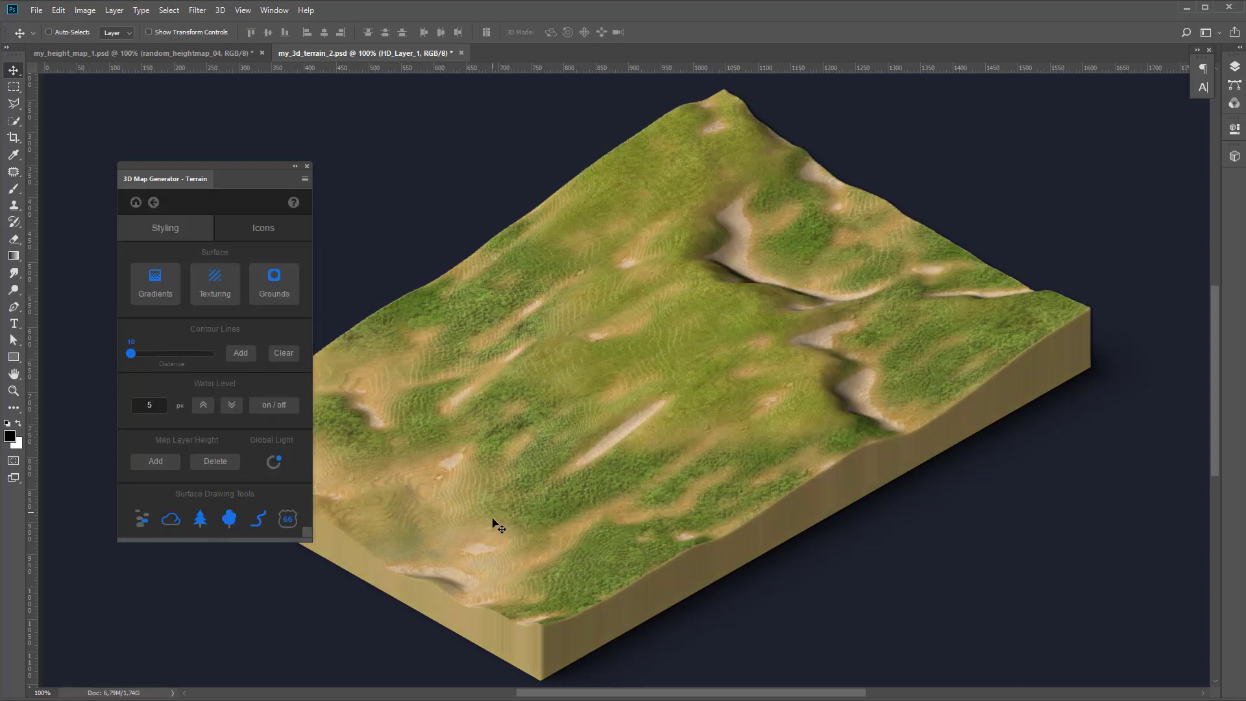
click(461, 52)
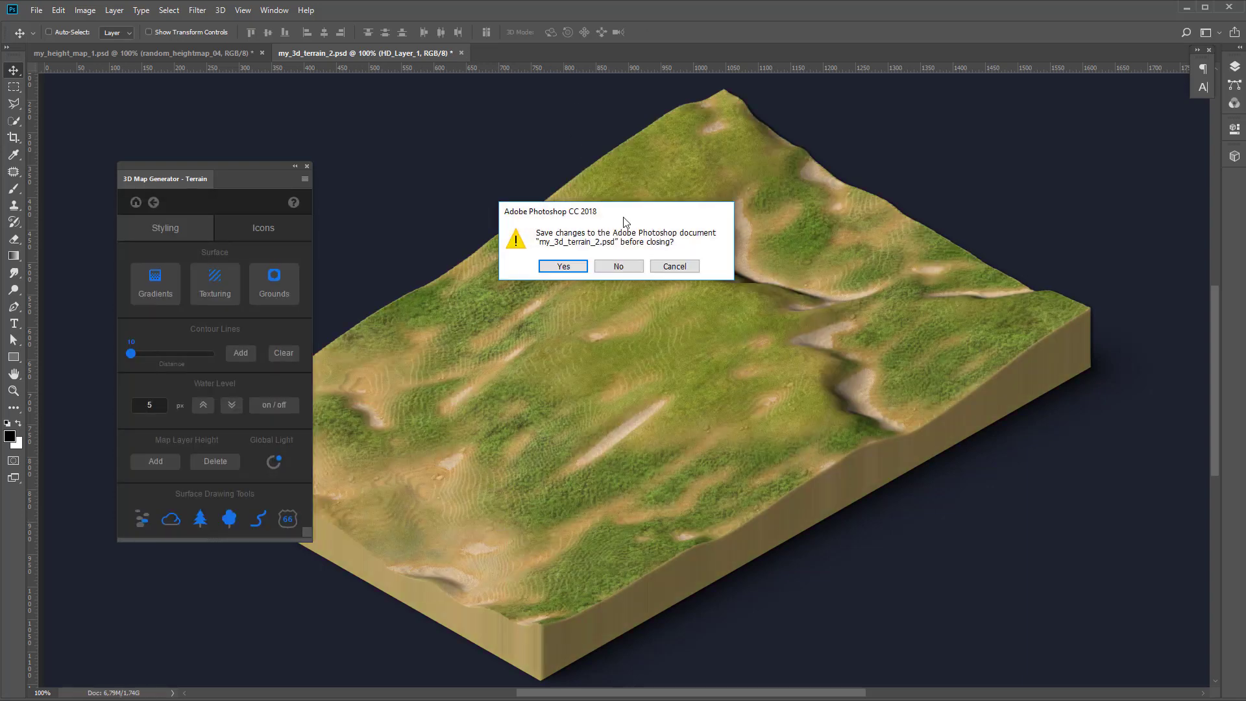
click(608, 268)
Load the central-peak random_heightmap_05 onto the heightmap canvas
click(154, 203)
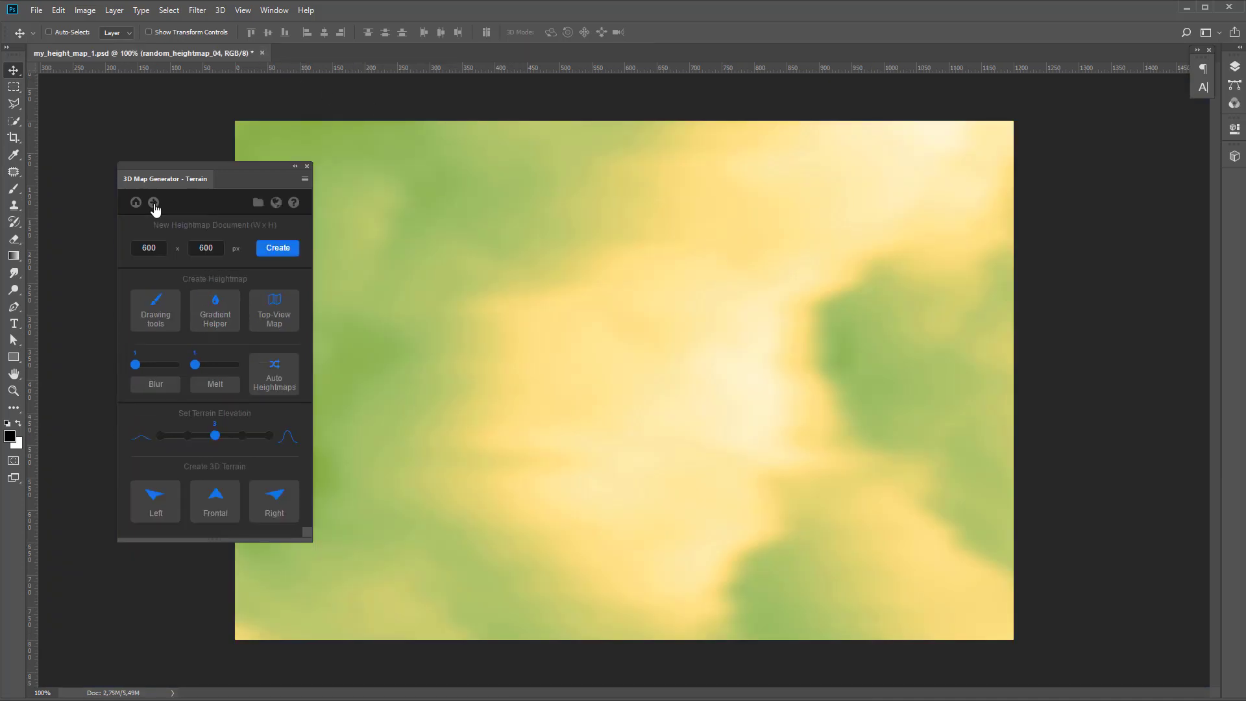
click(273, 372)
scroll(301, 336, down, 1)
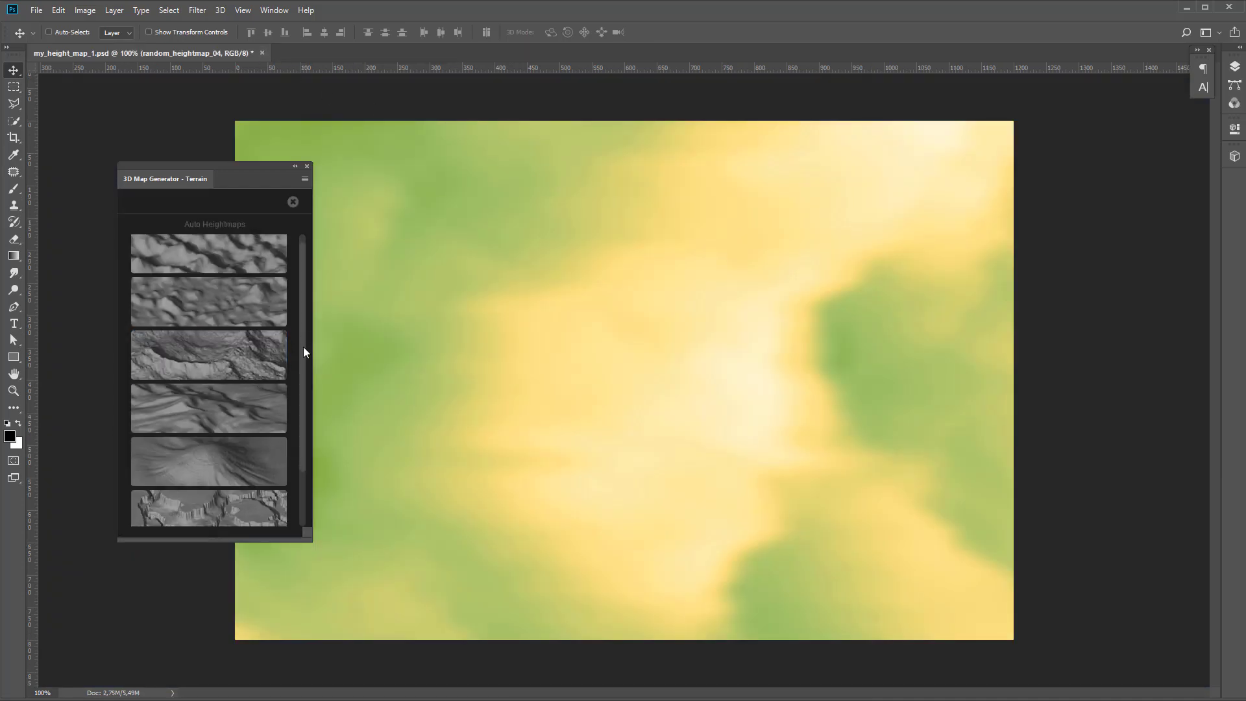
scroll(302, 347, down, 1)
click(242, 410)
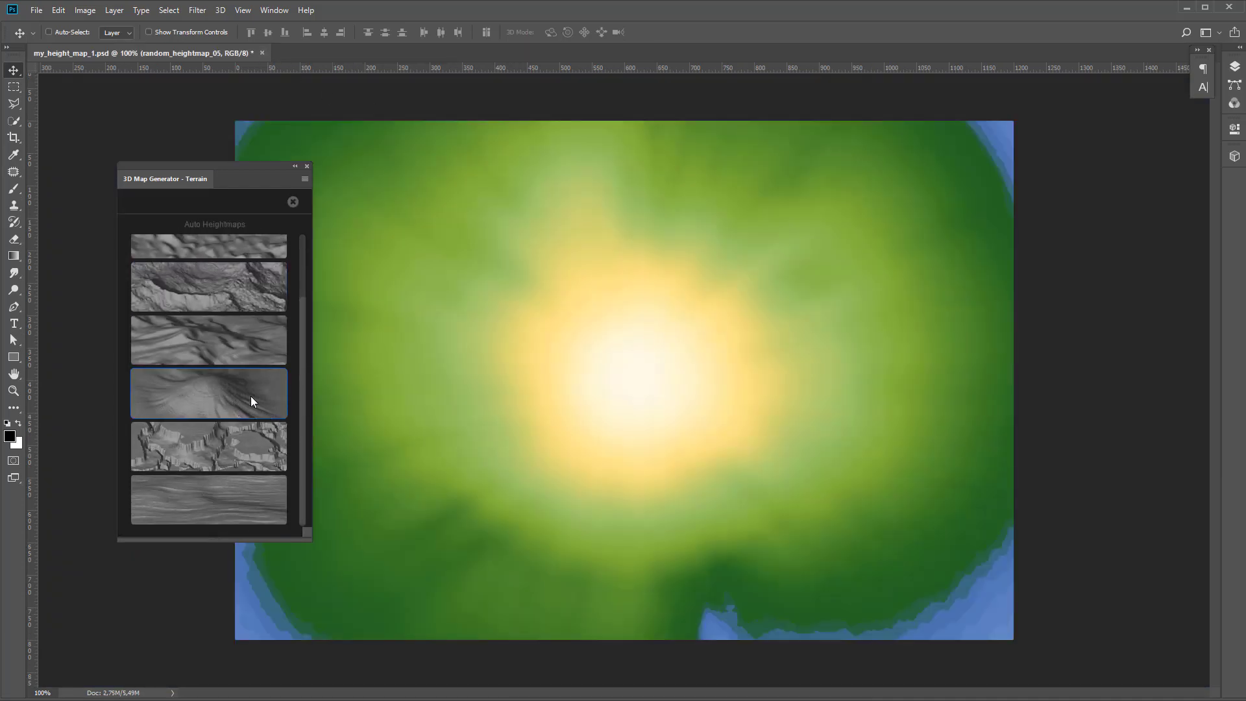
click(293, 202)
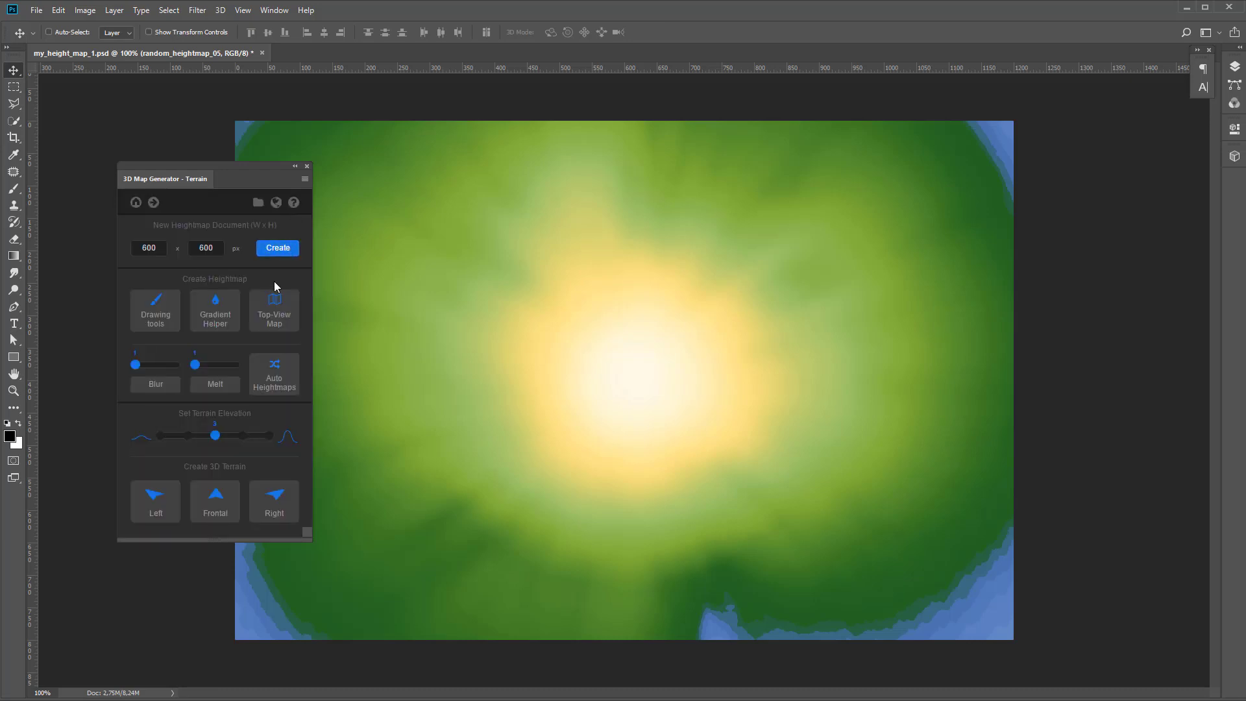
Build a right-facing 3D terrain with sand-and-grass texture, then close it unsaved
click(277, 503)
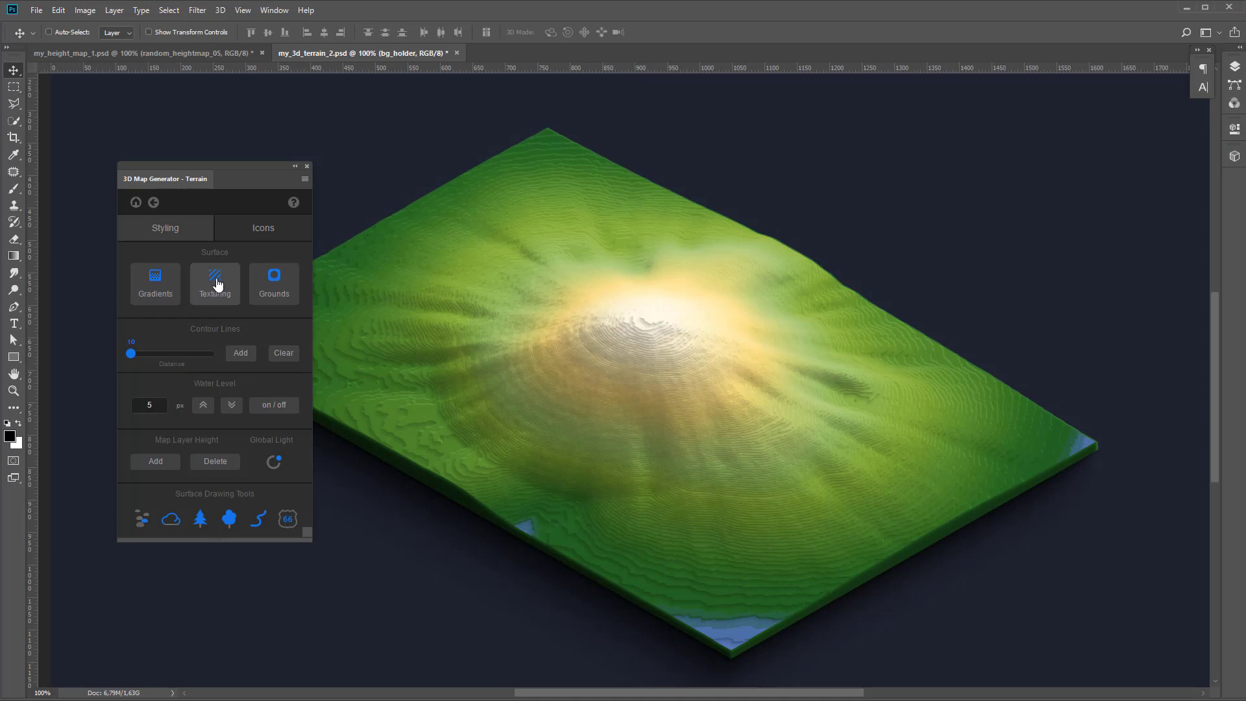
click(217, 285)
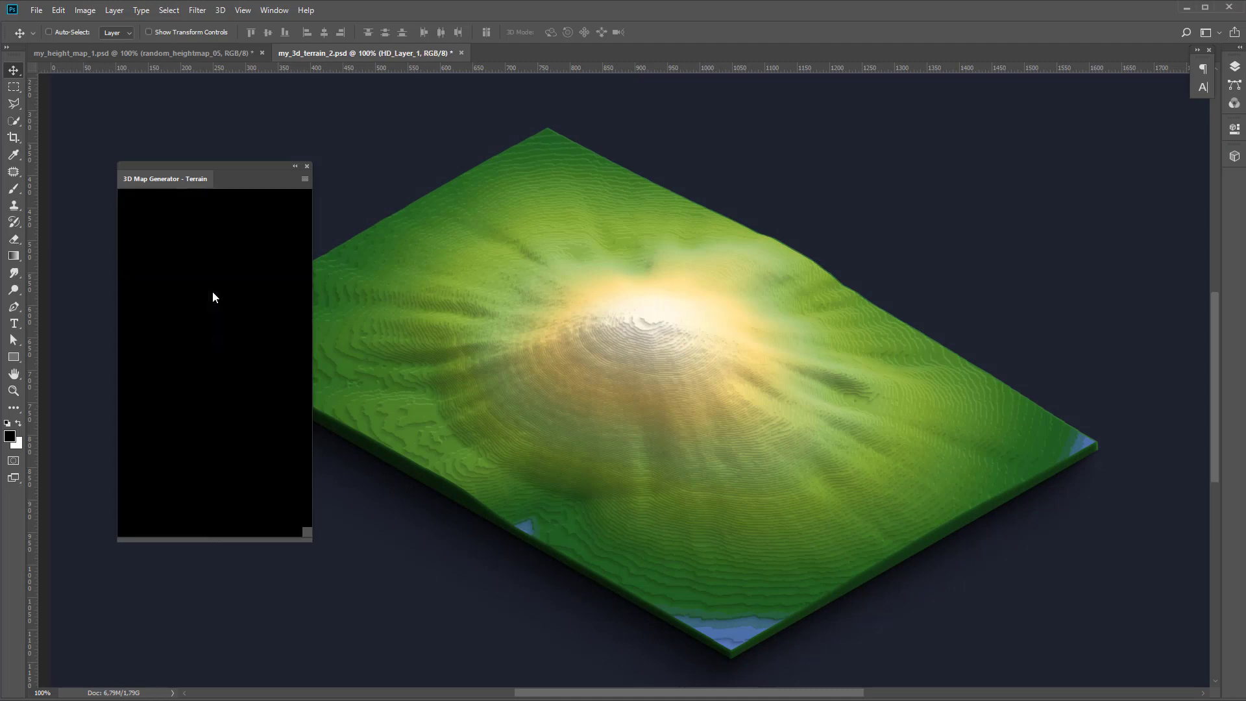
drag(305, 315, 299, 347)
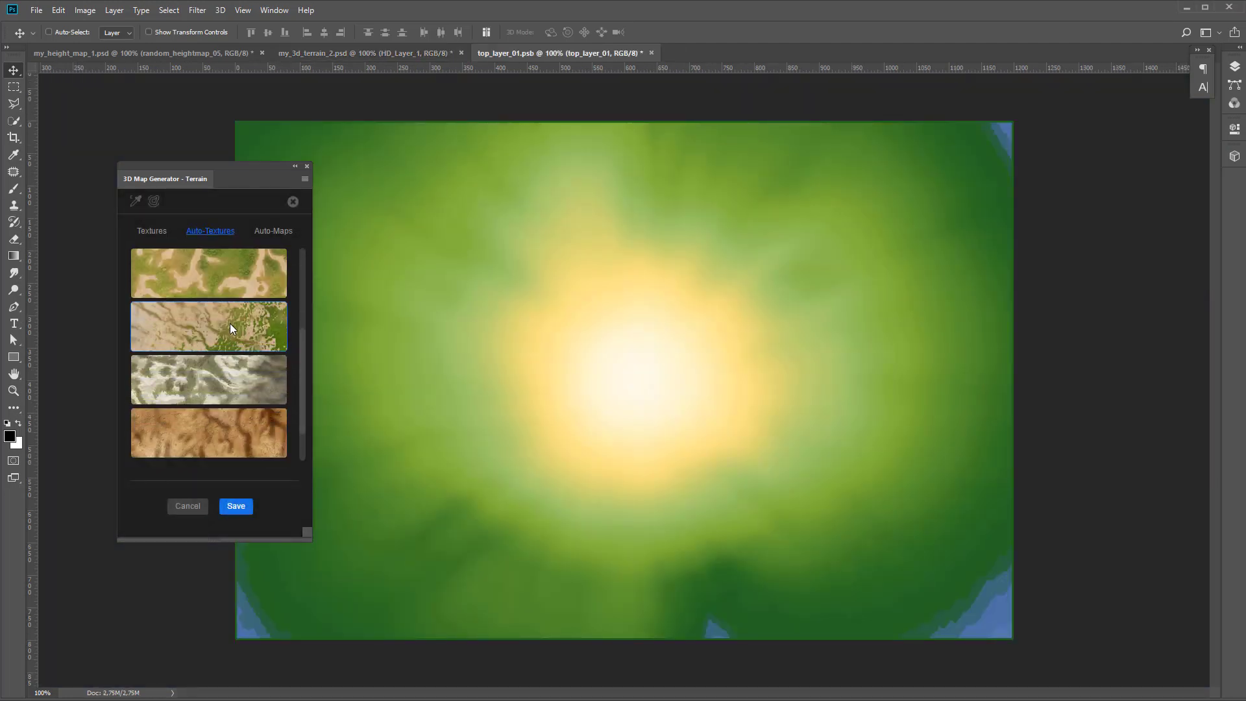
click(230, 324)
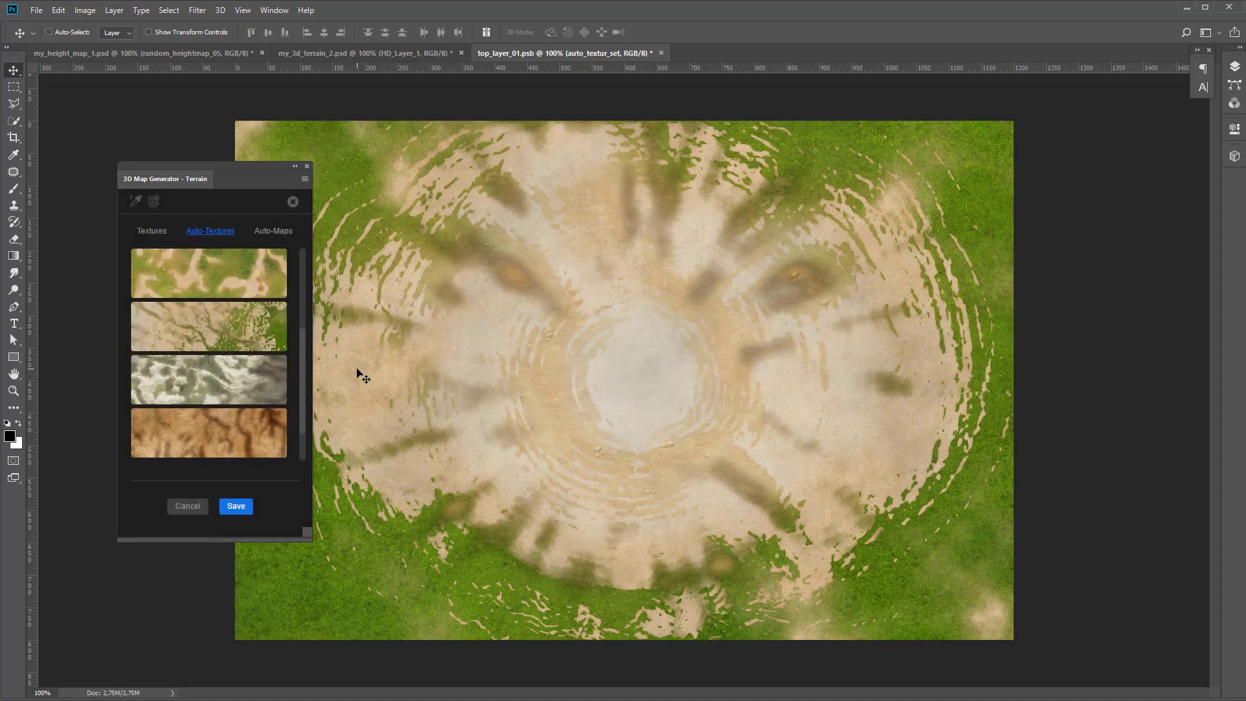
click(239, 509)
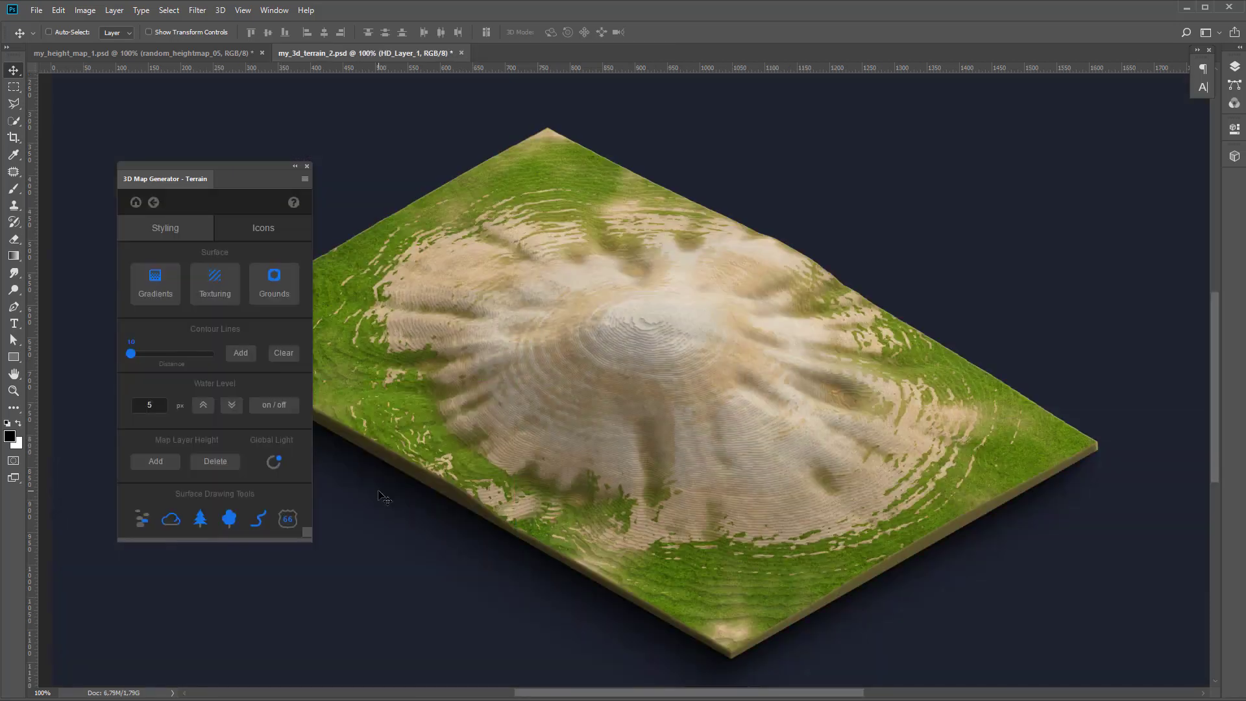
click(461, 54)
click(623, 266)
Reopen the automatic heightmaps list from the plugin's main page
click(153, 202)
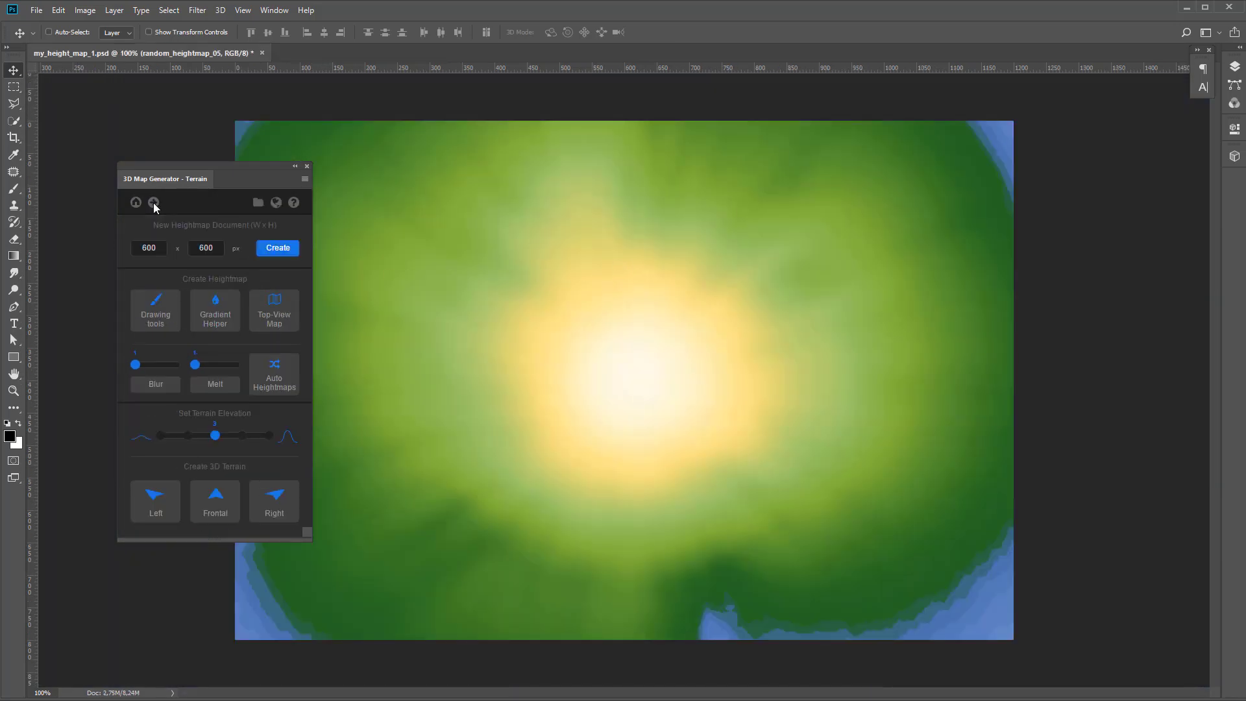
click(274, 375)
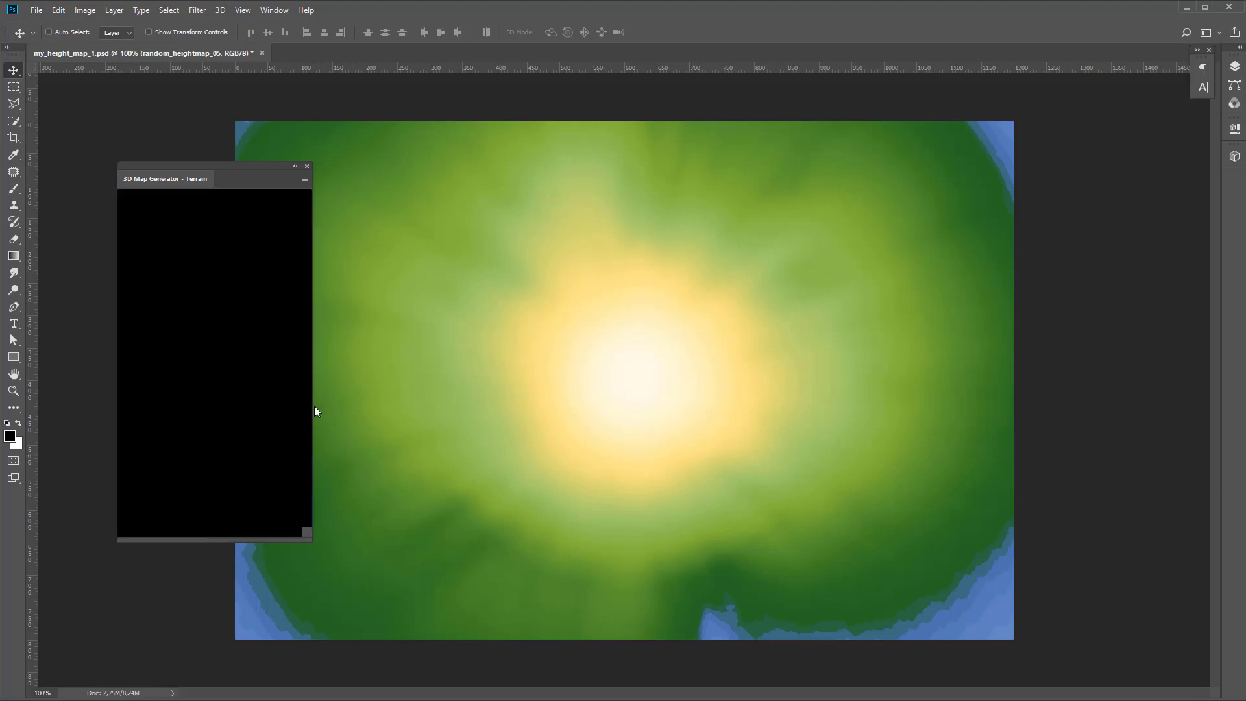
drag(301, 435, 305, 508)
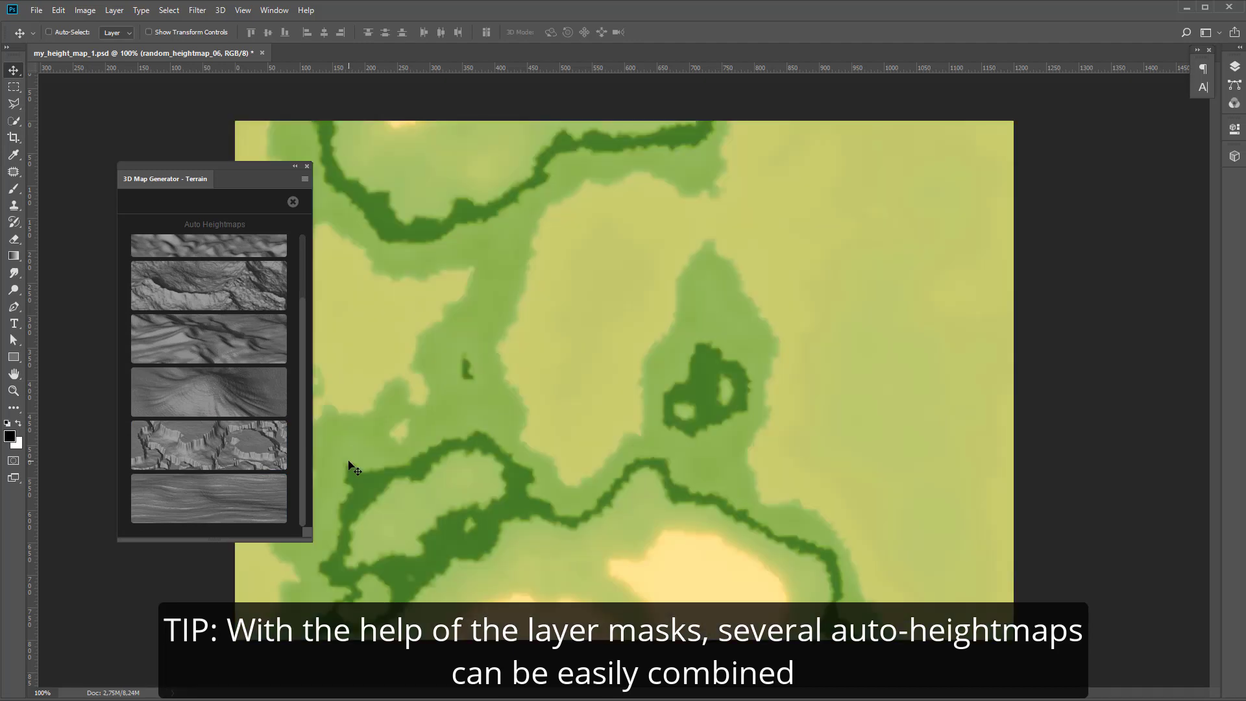
Add random_heightmap_07 as a layer and mask it with a 385 px soft black brush
click(1235, 66)
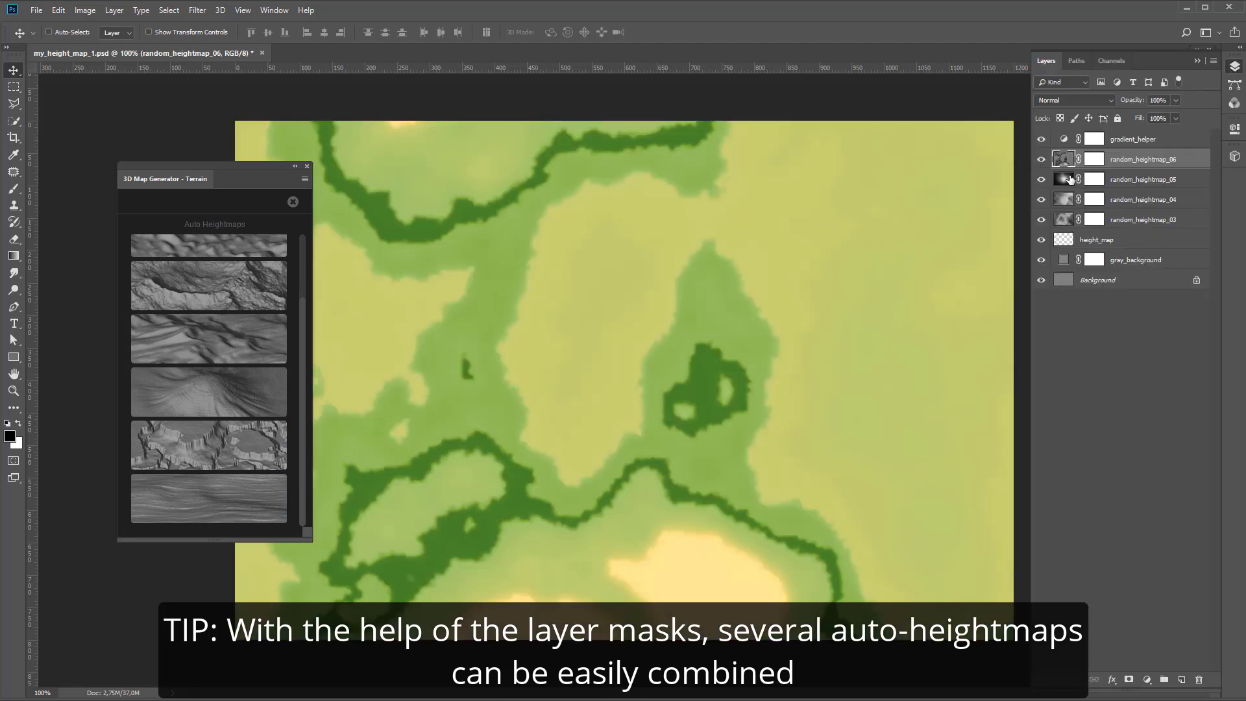
click(231, 497)
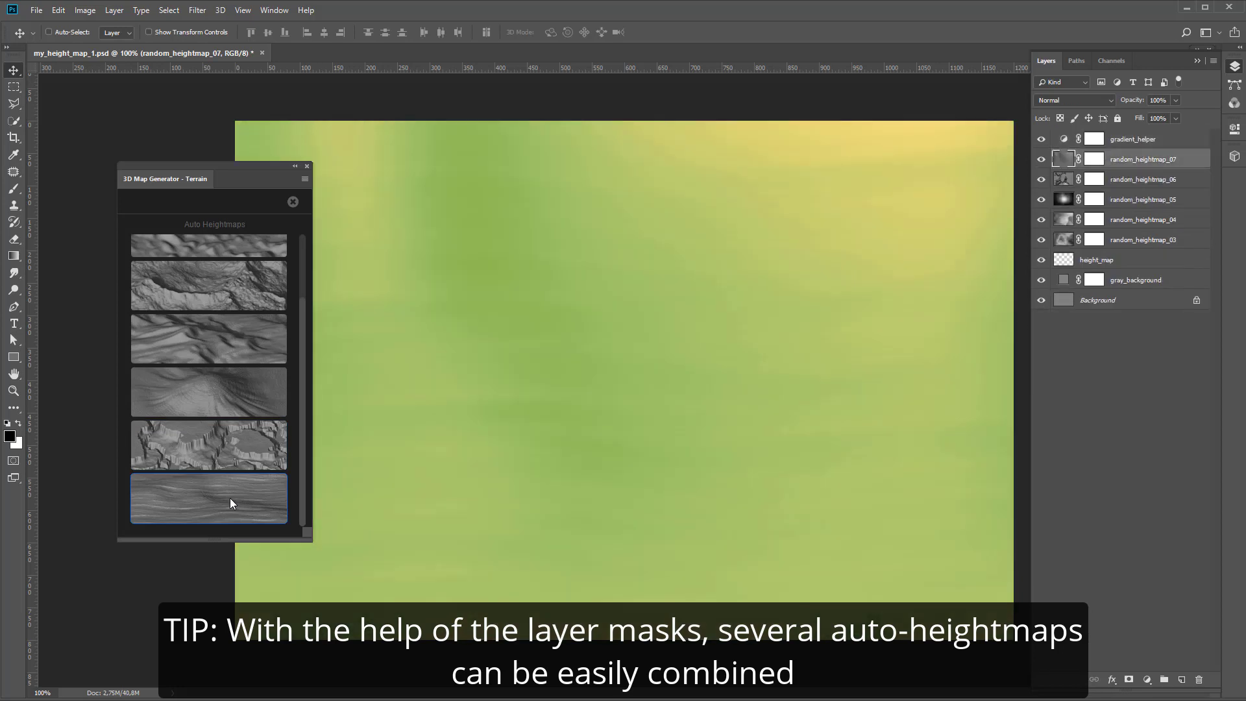
click(1095, 160)
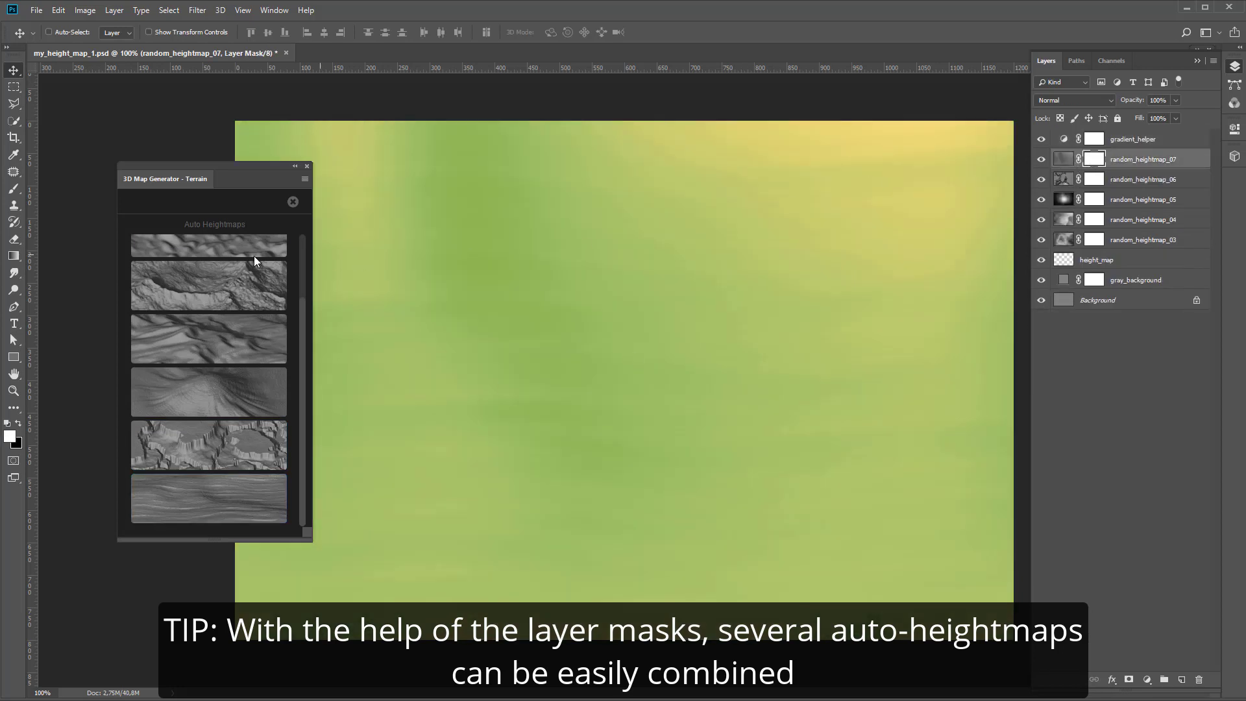
click(13, 188)
click(26, 425)
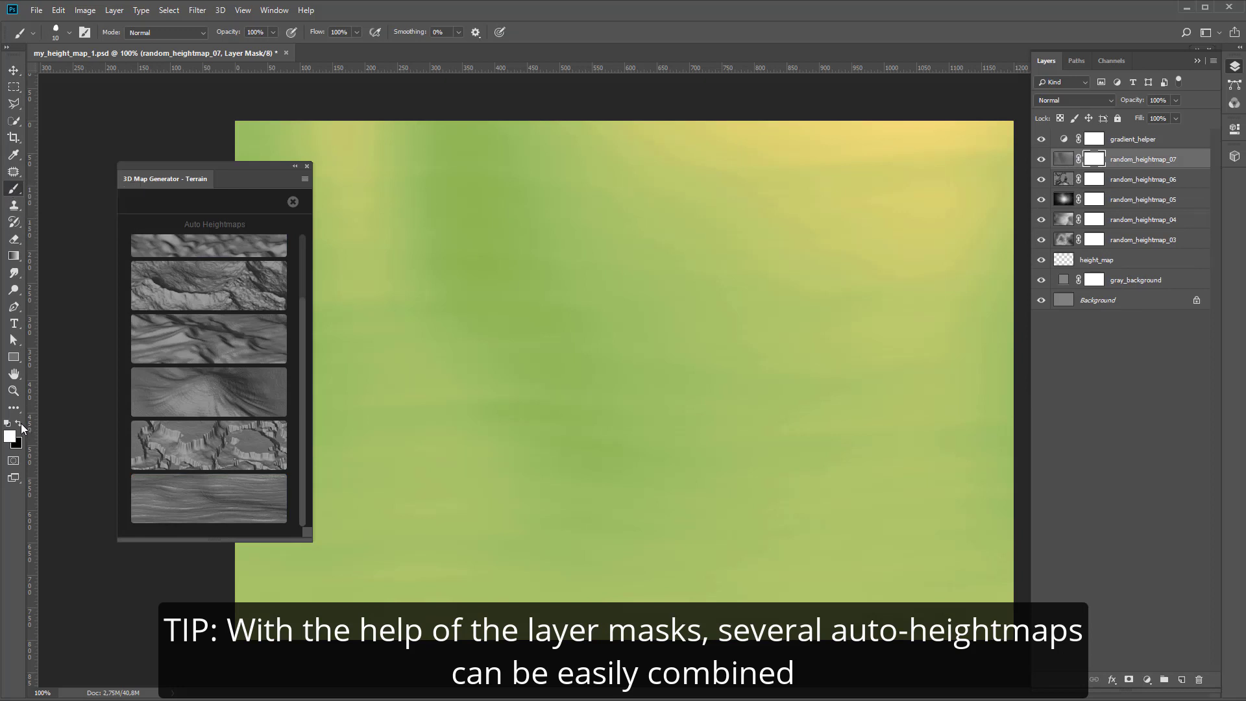
right_click(582, 334)
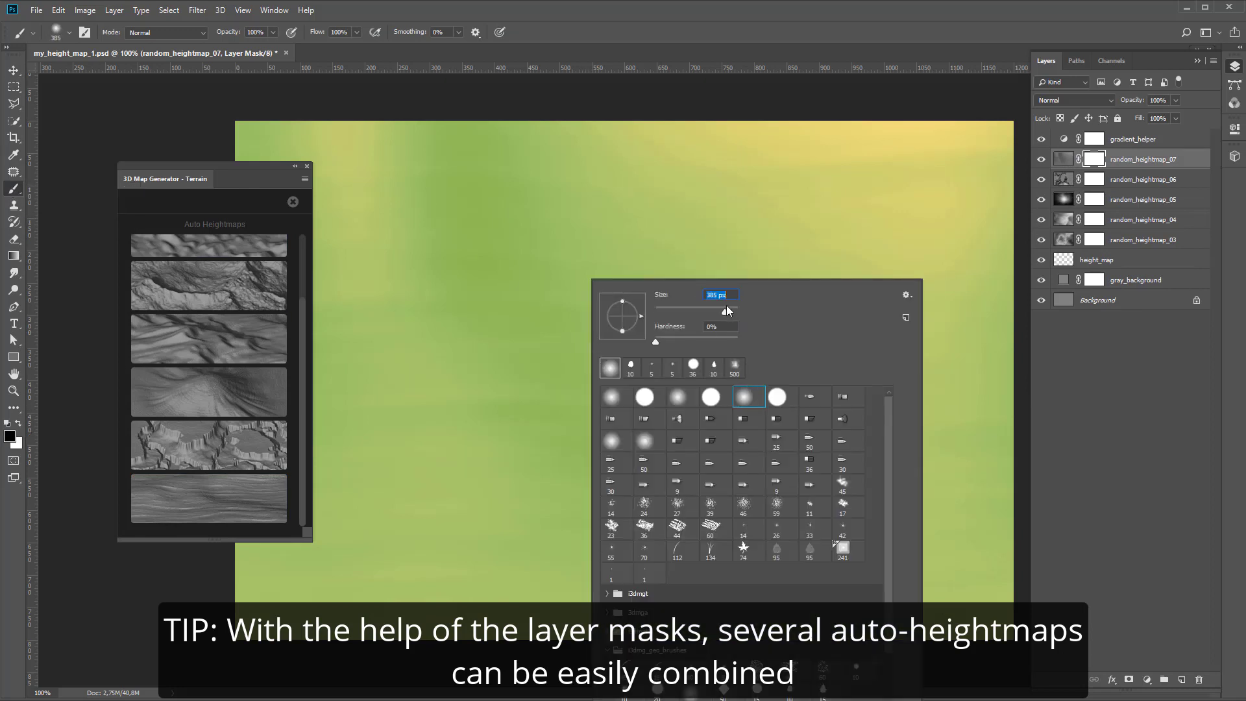
mouse_move(736, 208)
mouse_down()
mouse_move(695, 270)
mouse_move(867, 362)
mouse_move(942, 600)
mouse_move(653, 556)
mouse_move(495, 500)
mouse_move(416, 571)
mouse_up()
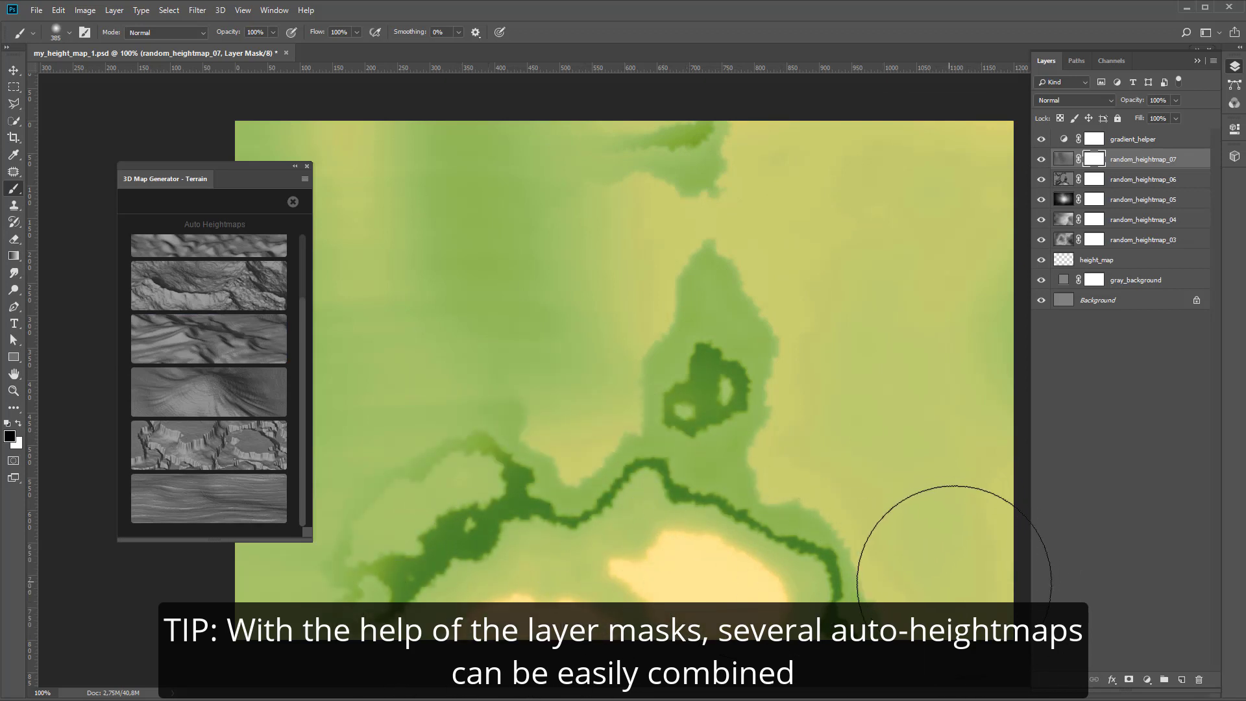
Refine the mask: restore the top-right area and reveal the upper-left dark ridges
drag(224, 168, 135, 164)
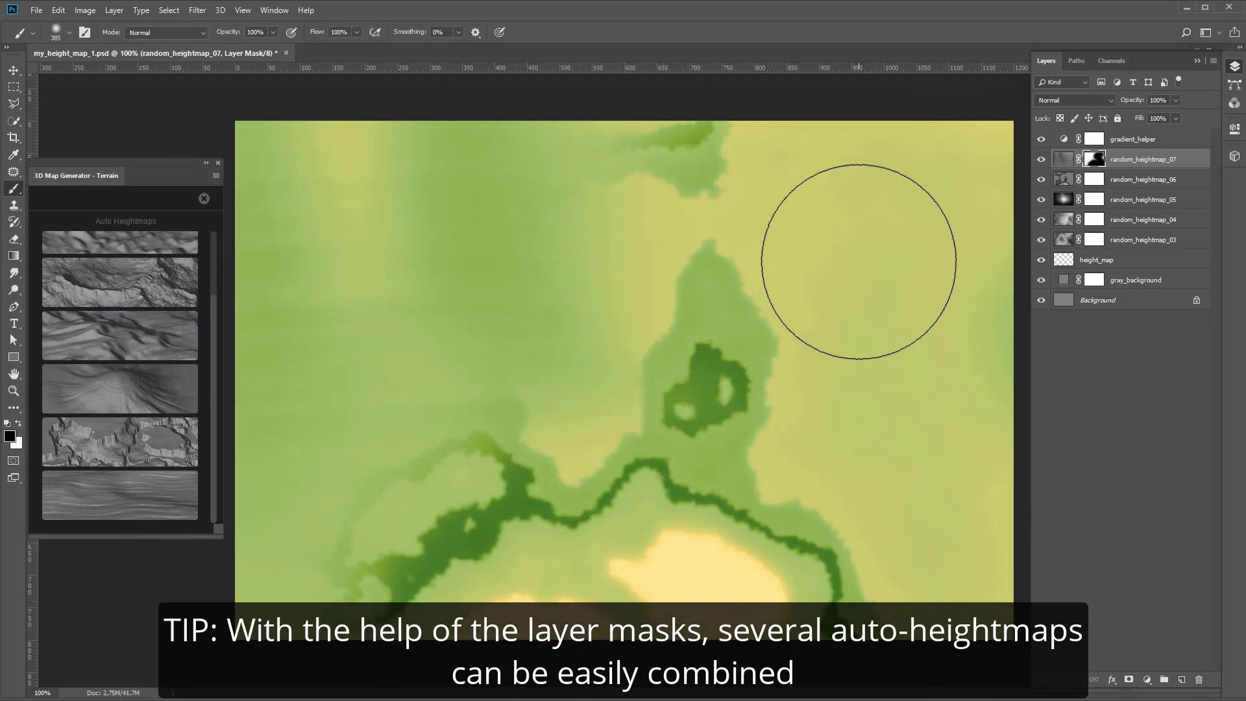
click(19, 423)
mouse_move(804, 211)
mouse_down()
mouse_move(914, 263)
mouse_move(918, 495)
mouse_up()
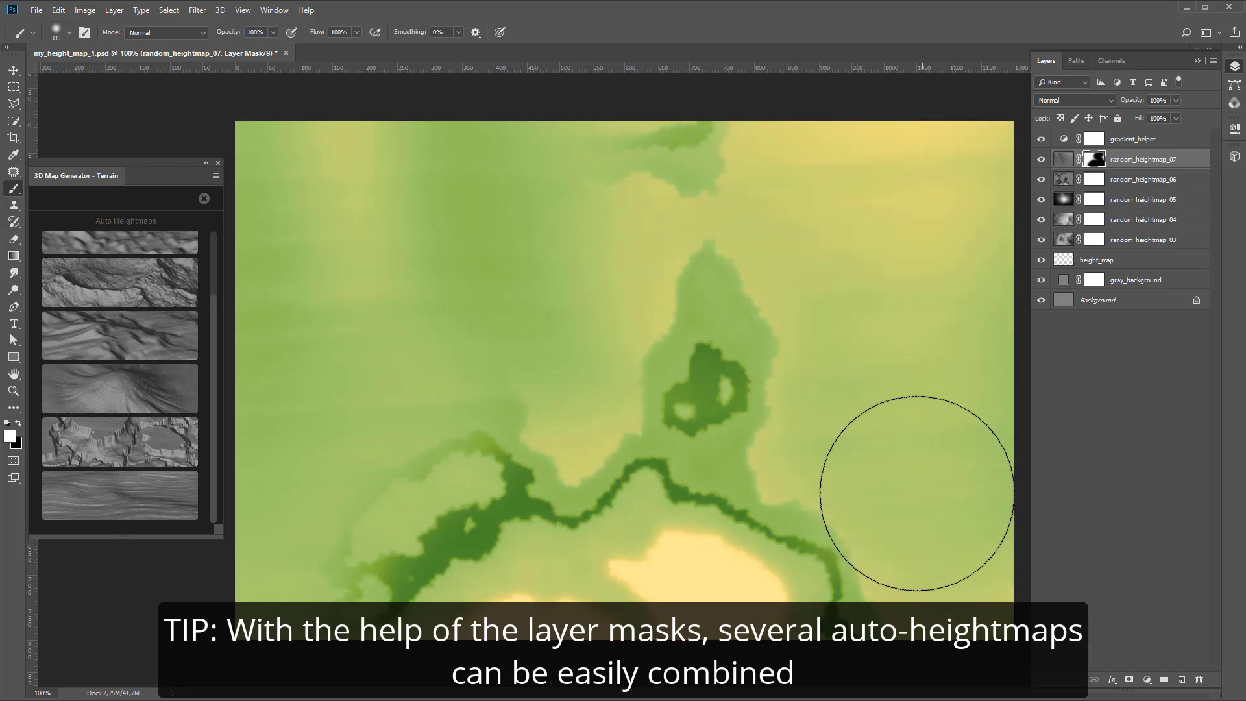
click(19, 423)
drag(406, 206, 430, 235)
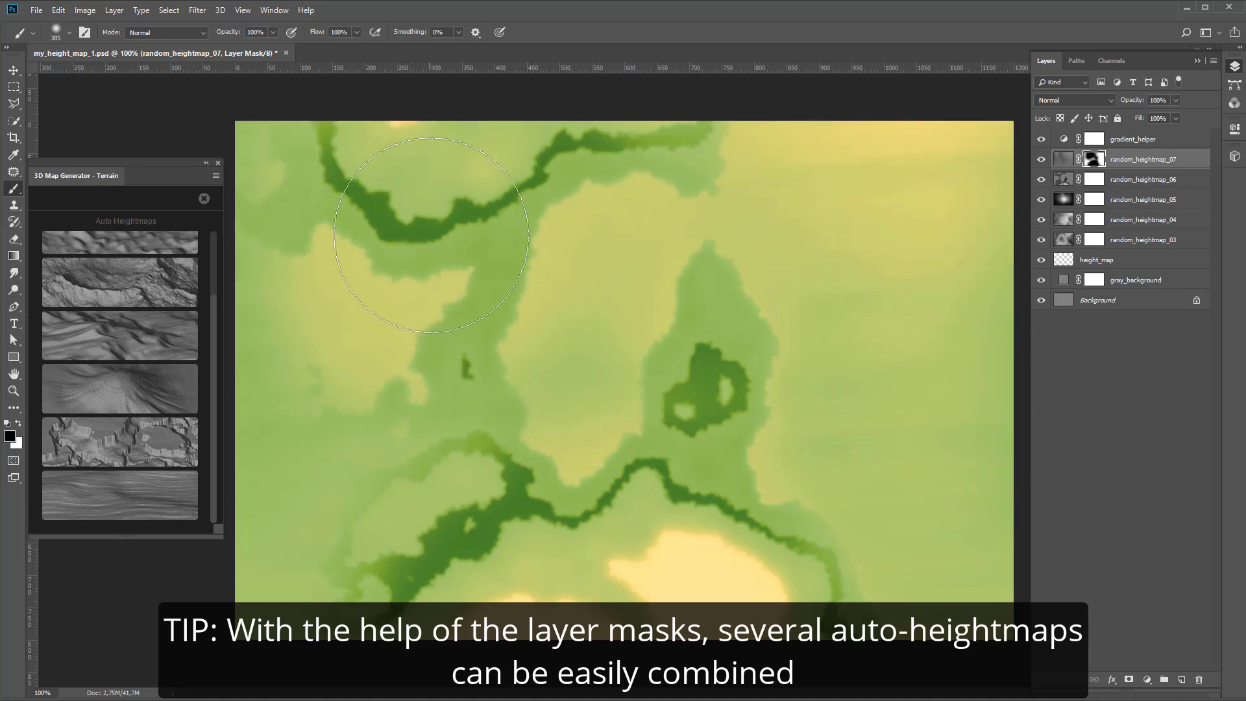
Add another random_heightmap_03 layer and blend it to reveal the ring hill
click(138, 286)
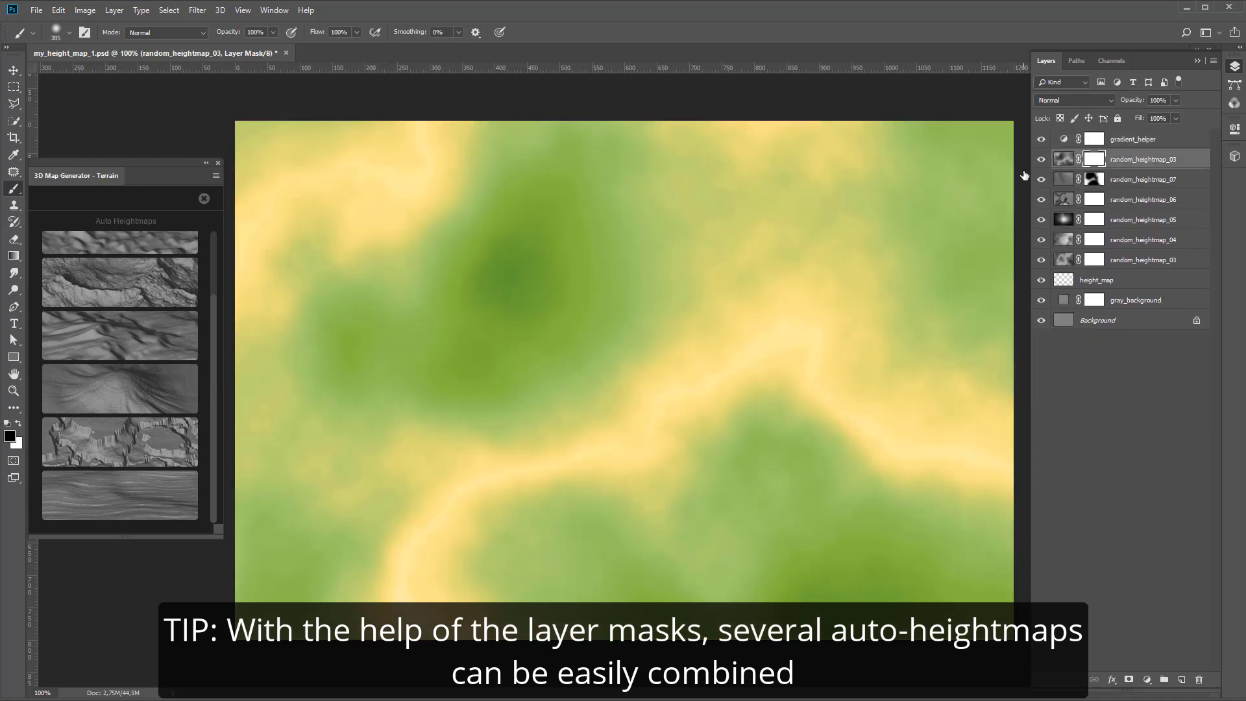
mouse_move(681, 376)
mouse_down()
mouse_move(867, 389)
mouse_move(768, 450)
mouse_move(788, 536)
mouse_move(681, 528)
mouse_move(738, 245)
mouse_move(815, 370)
mouse_up()
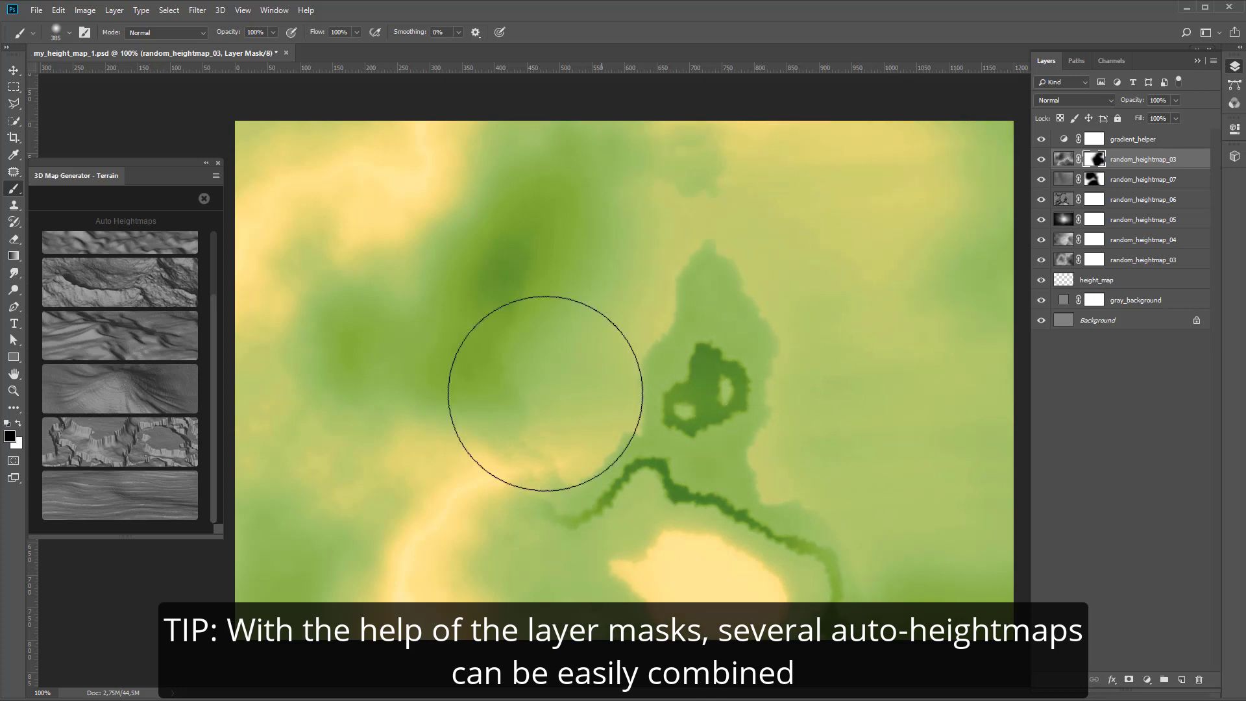
click(204, 198)
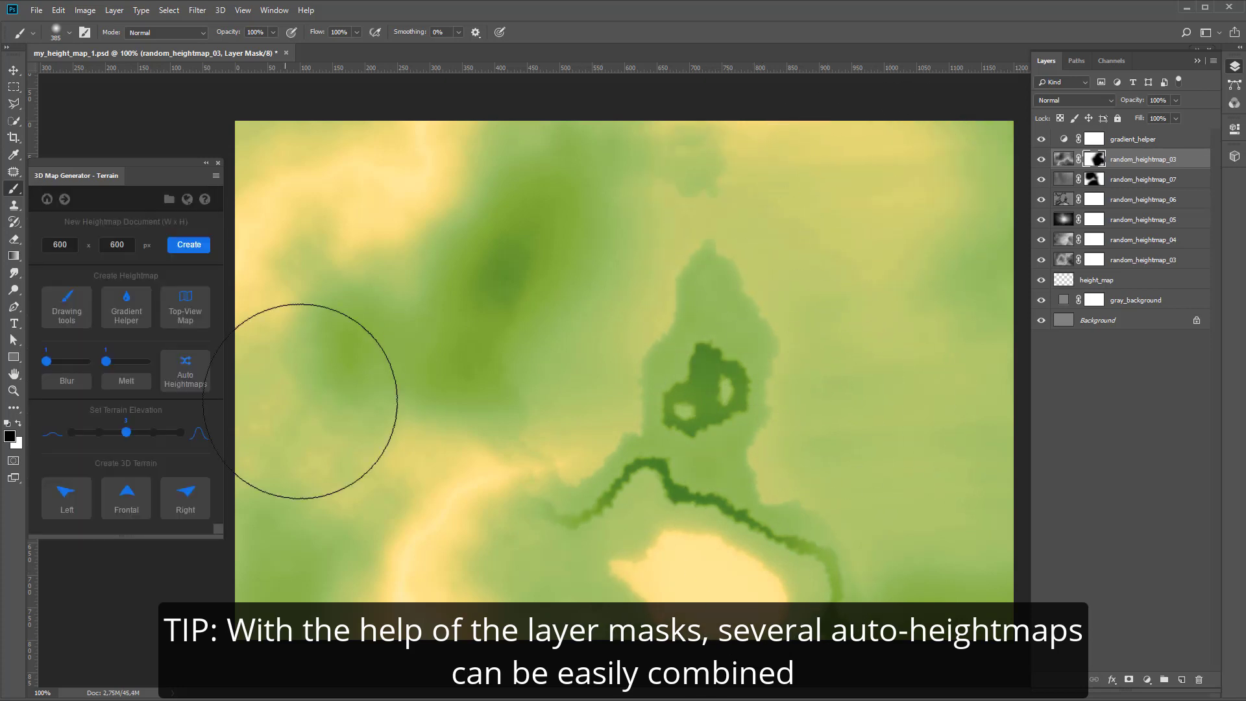
Generate a frontal 3D terrain at maximum elevation 5
click(183, 432)
click(1235, 66)
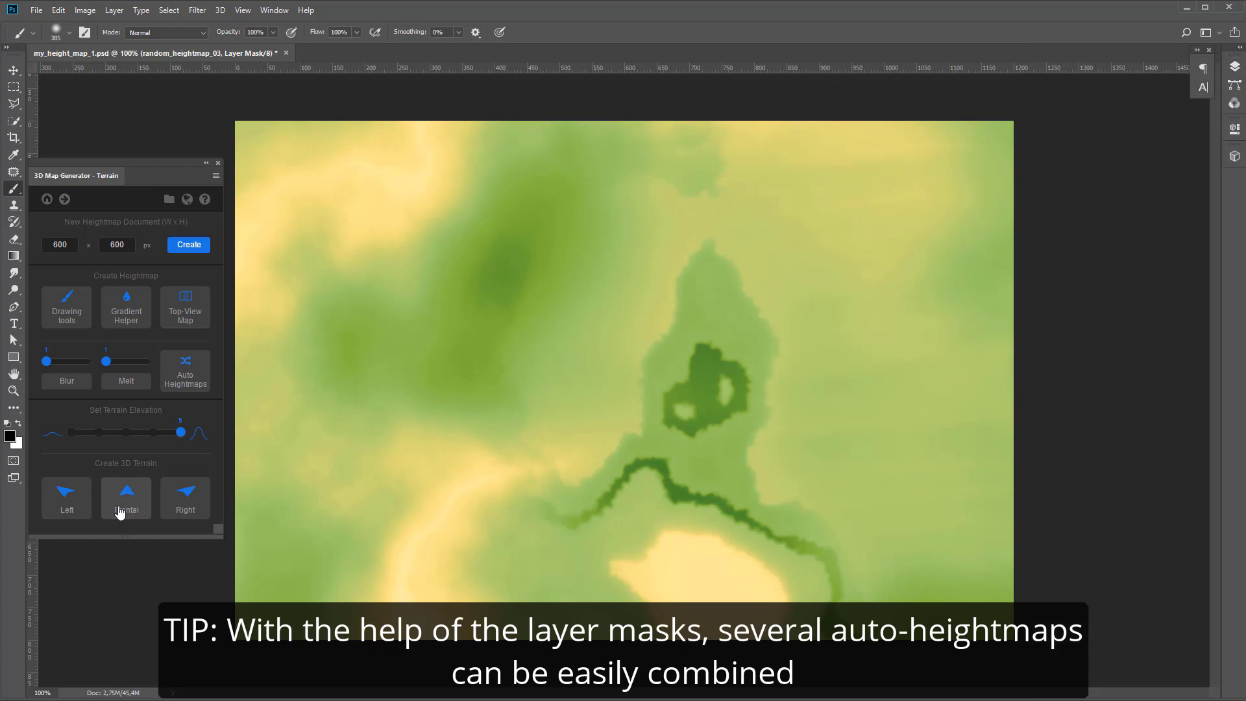
click(126, 497)
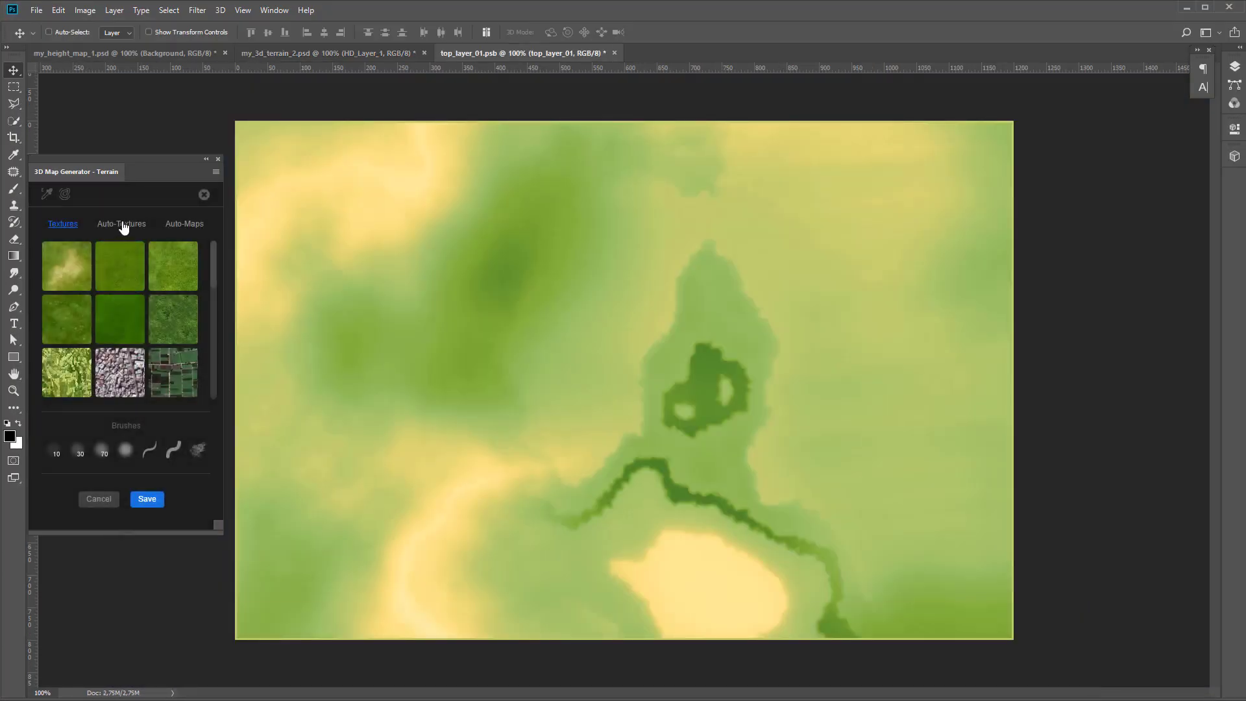
Apply and save a pale sand-and-moss auto-texture on the terrain
click(124, 225)
scroll(222, 333, down, 5)
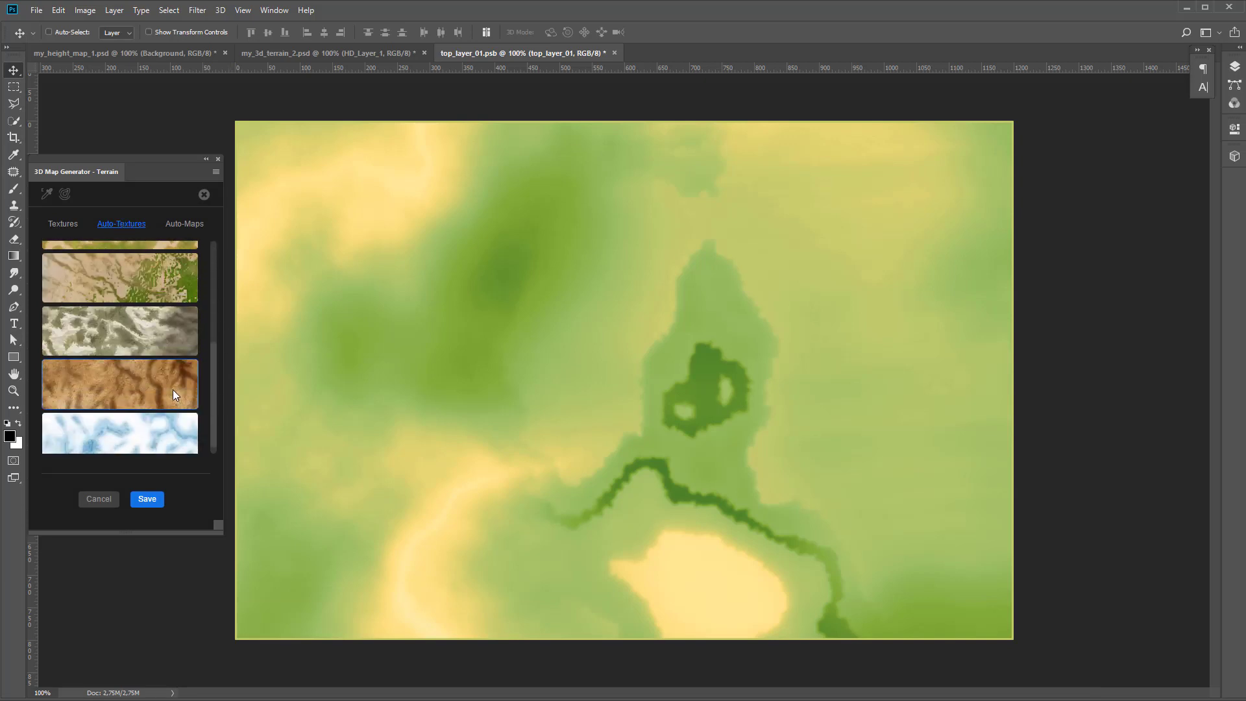
click(172, 389)
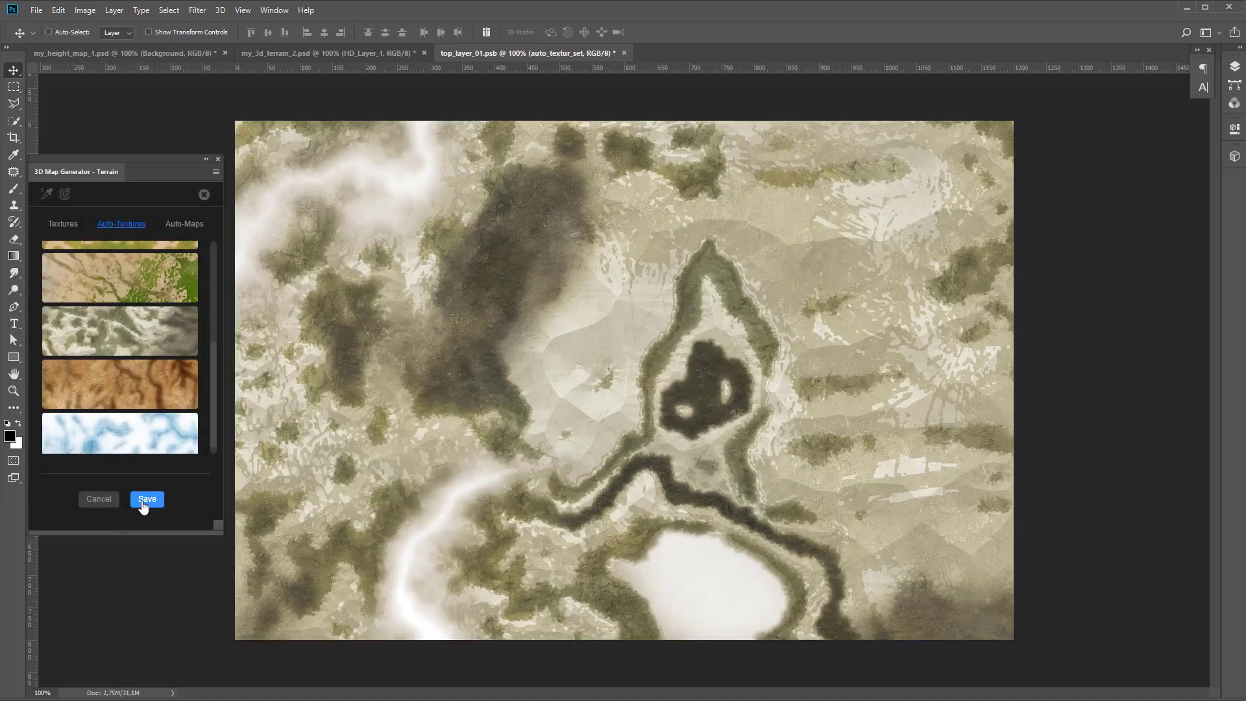
click(147, 499)
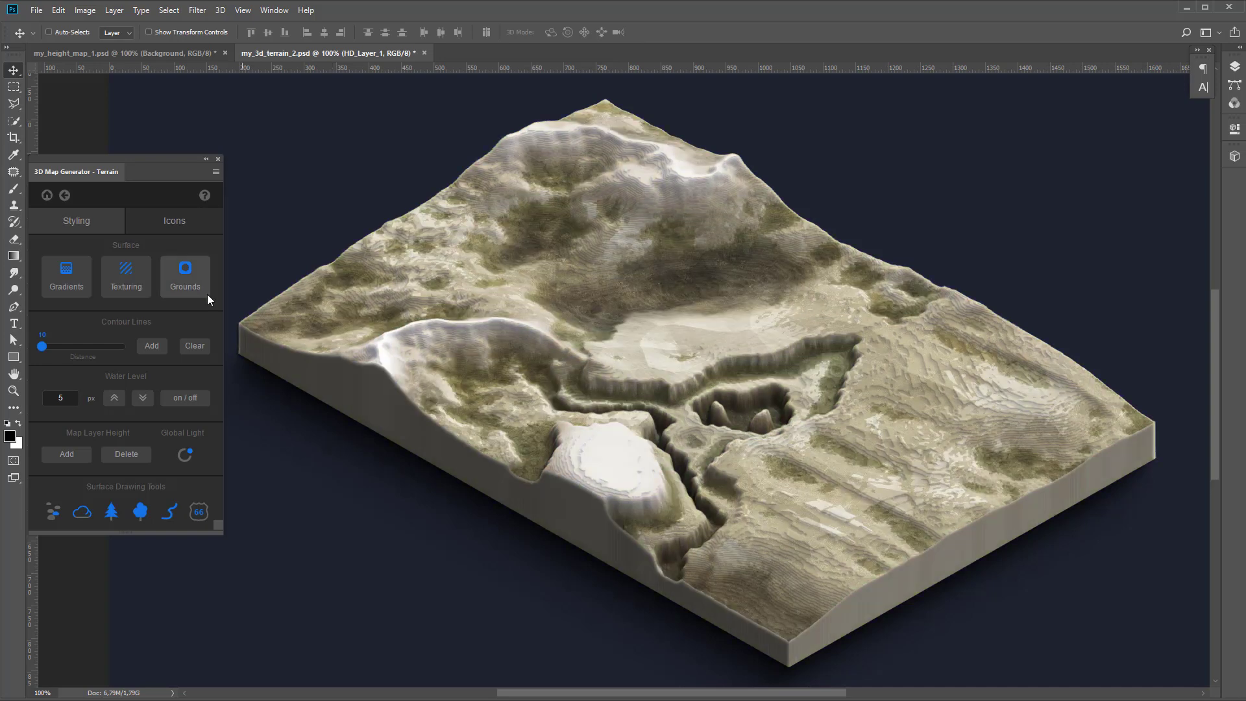
drag(163, 157, 224, 148)
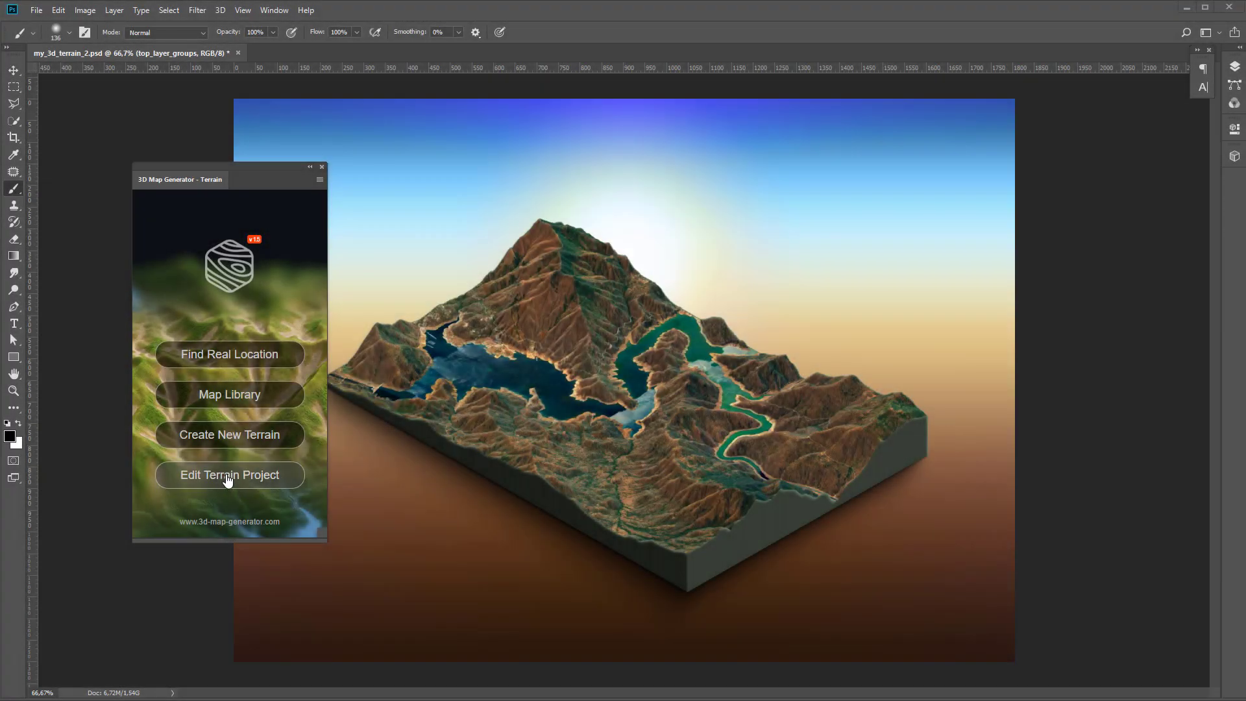
Generate random clouds over the terrain and move them lower
click(226, 476)
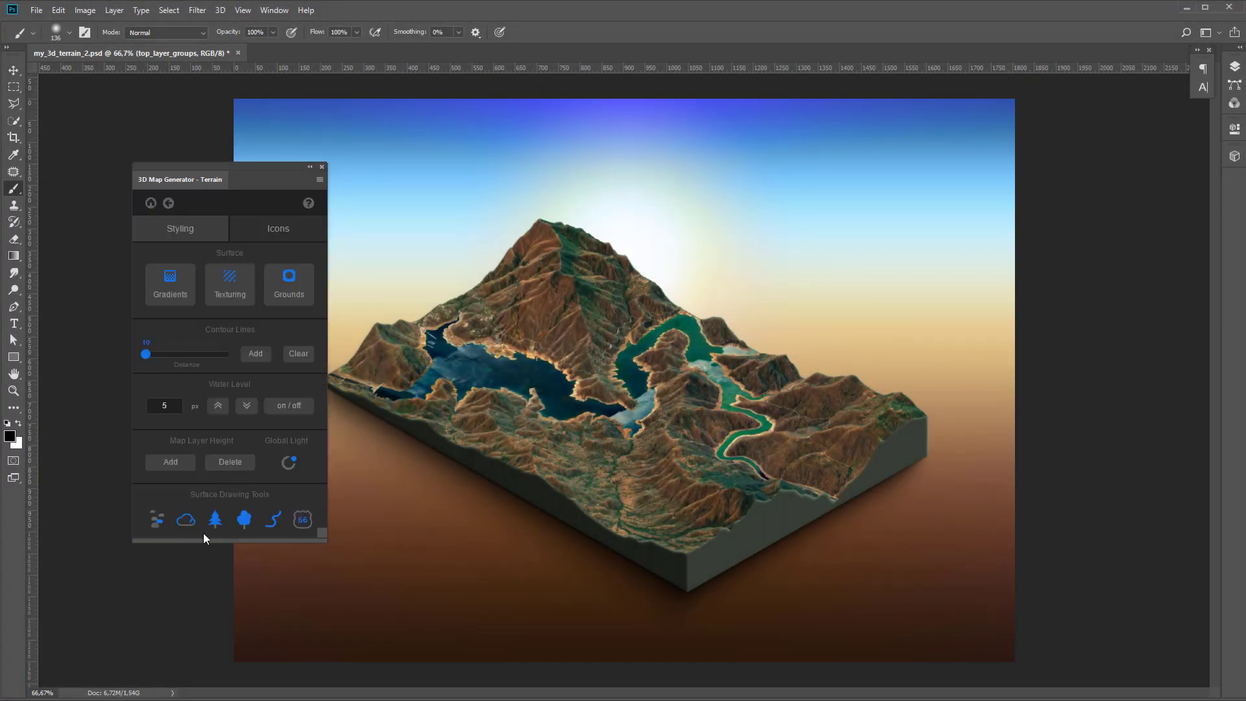
click(185, 519)
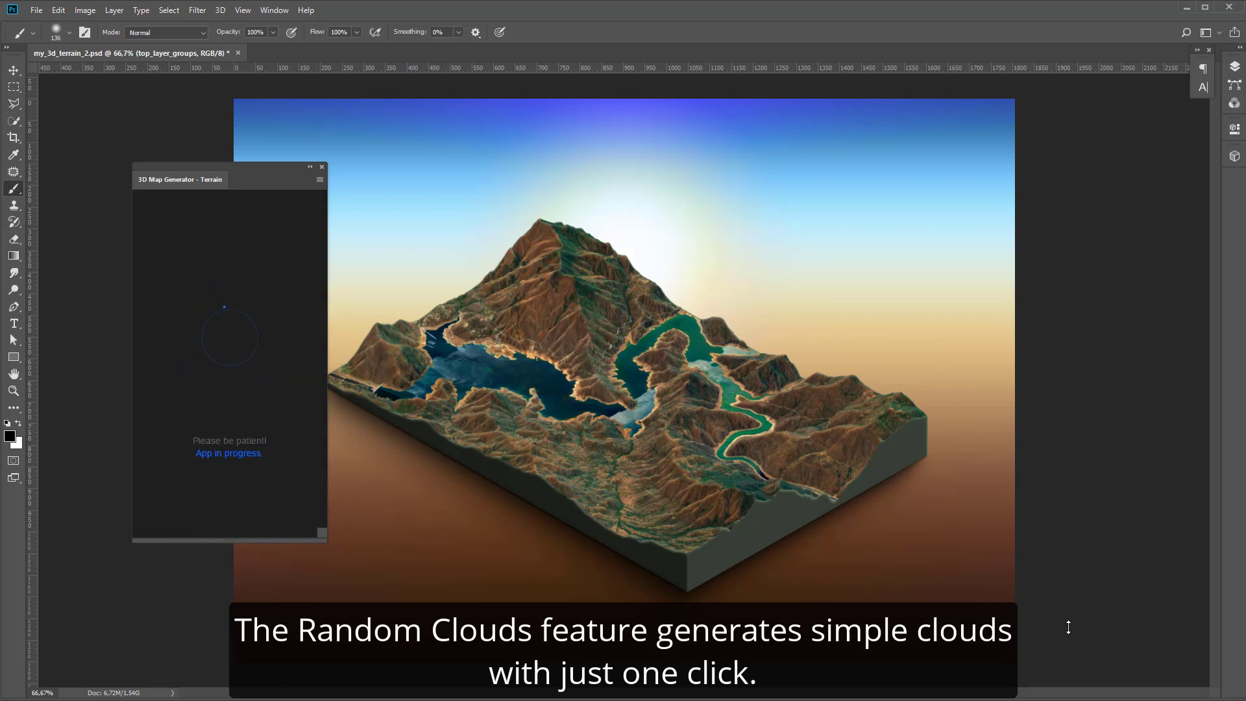
click(1234, 67)
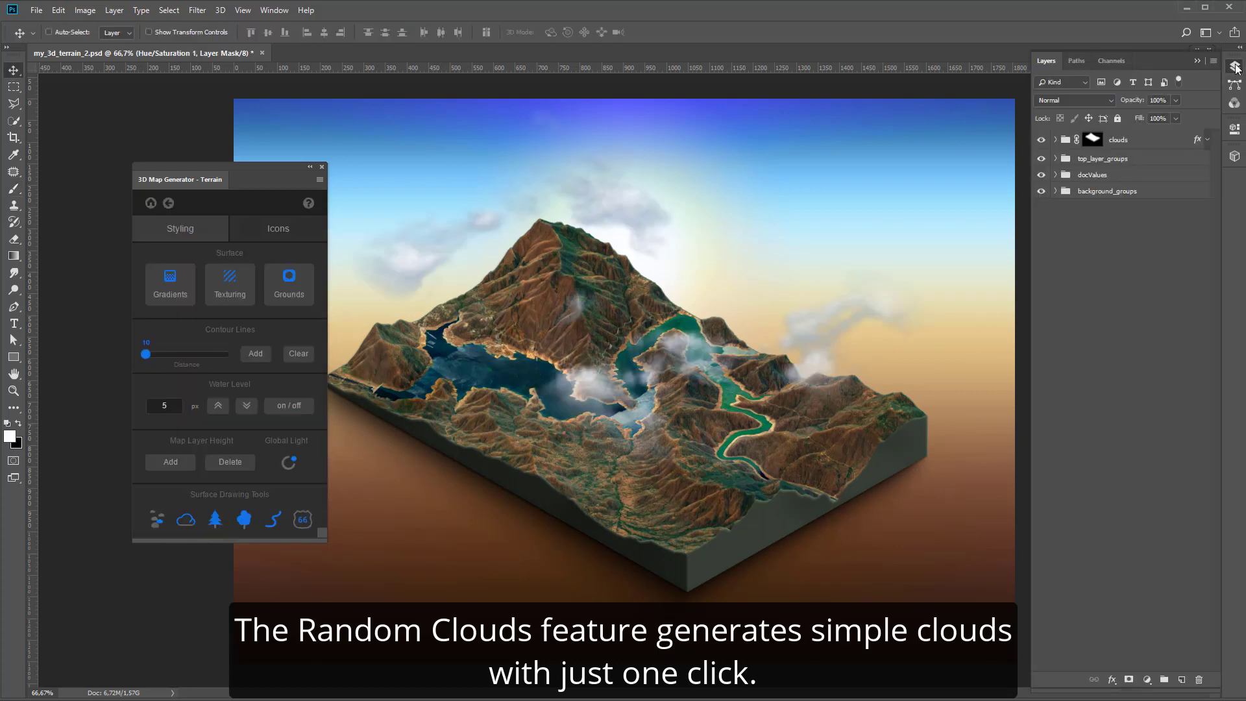
click(1162, 144)
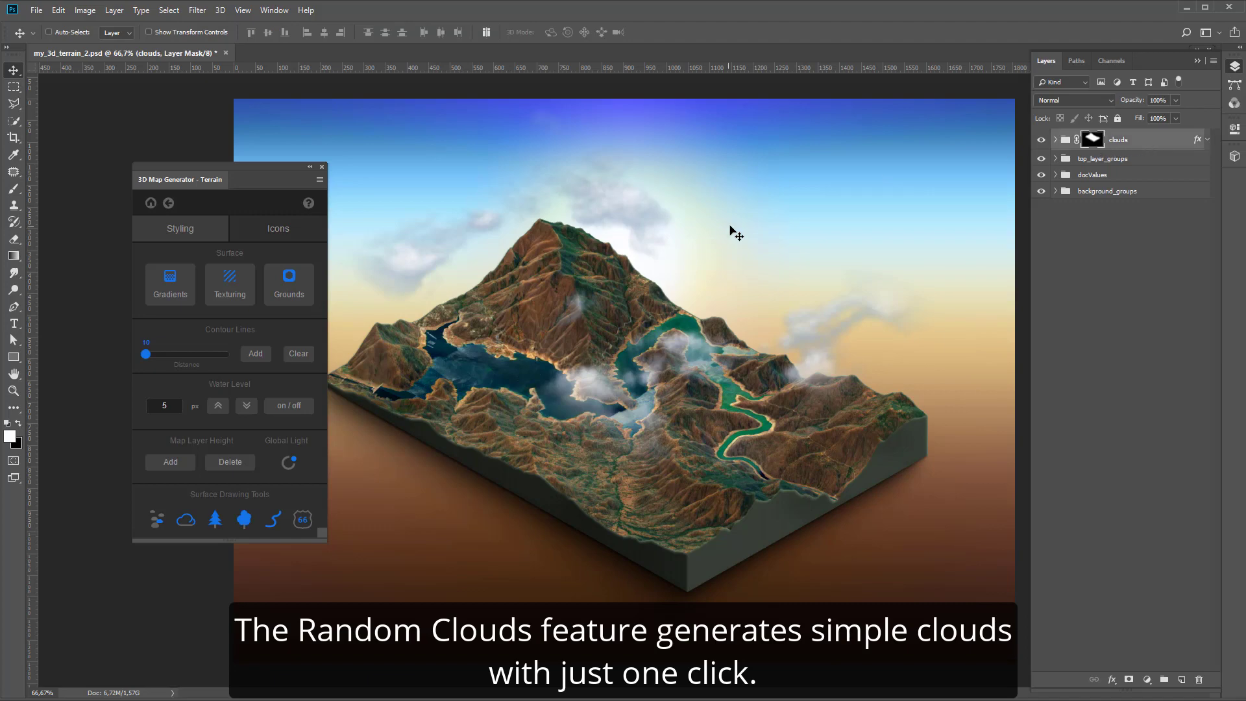
drag(693, 238, 687, 226)
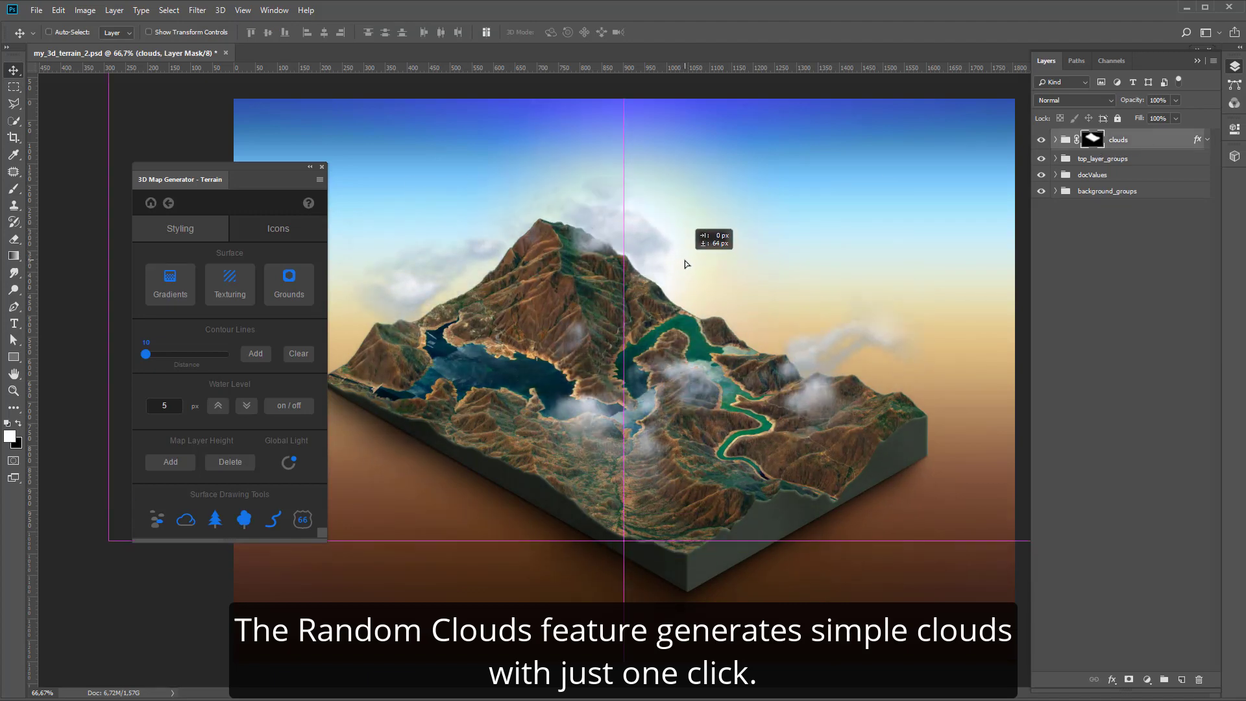
drag(687, 225, 694, 291)
Set the clouds' drop shadow to 35% opacity, 106 px size and 132° angle
click(1207, 141)
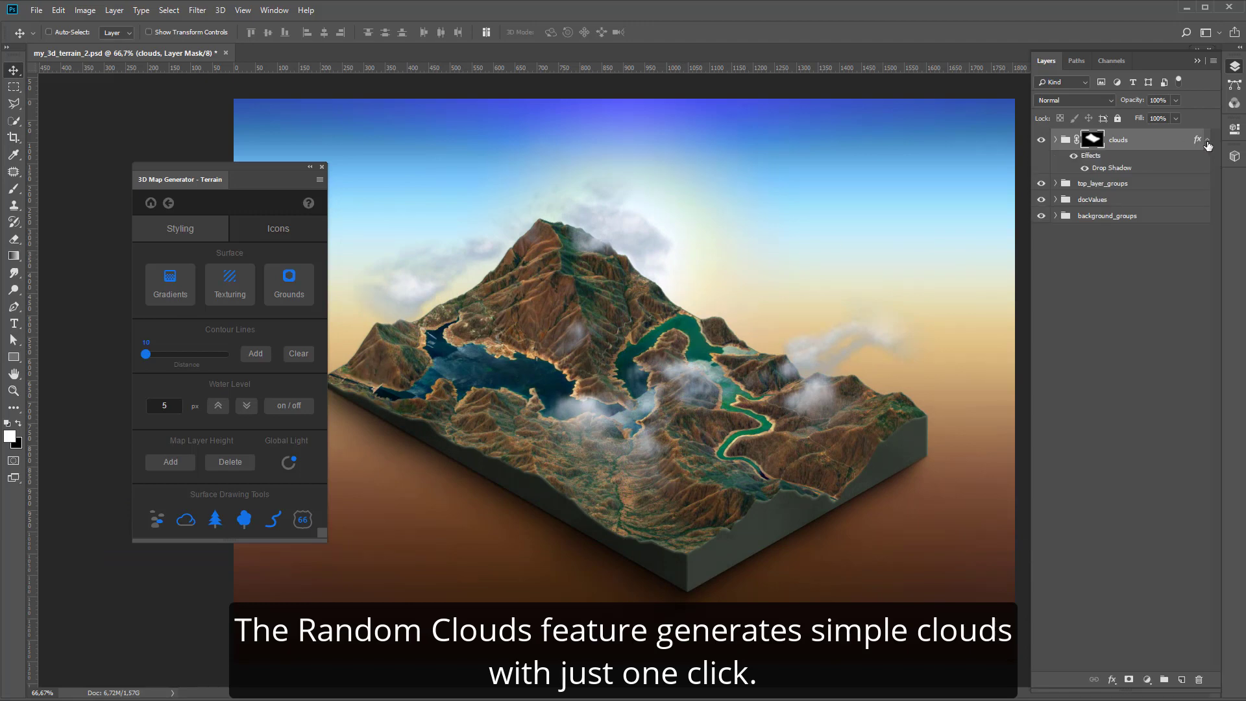
double_click(1113, 168)
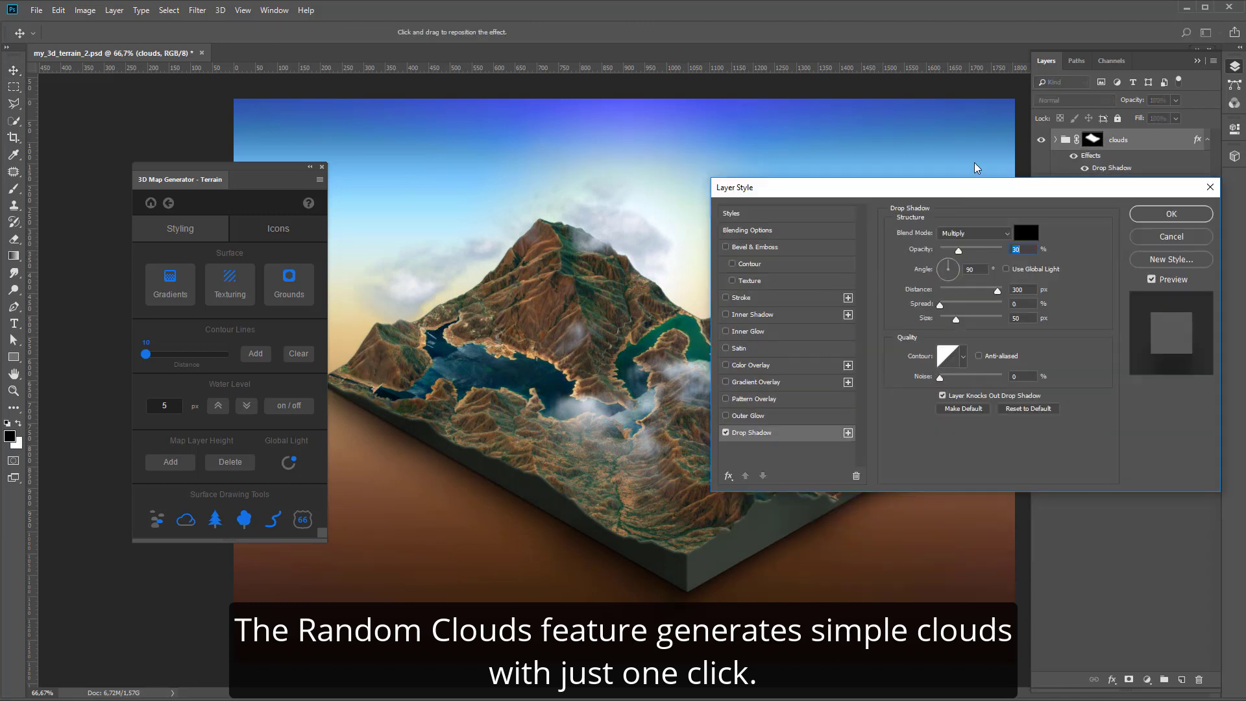
mouse_move(972, 203)
mouse_down()
mouse_move(1011, 202)
mouse_move(974, 201)
mouse_up()
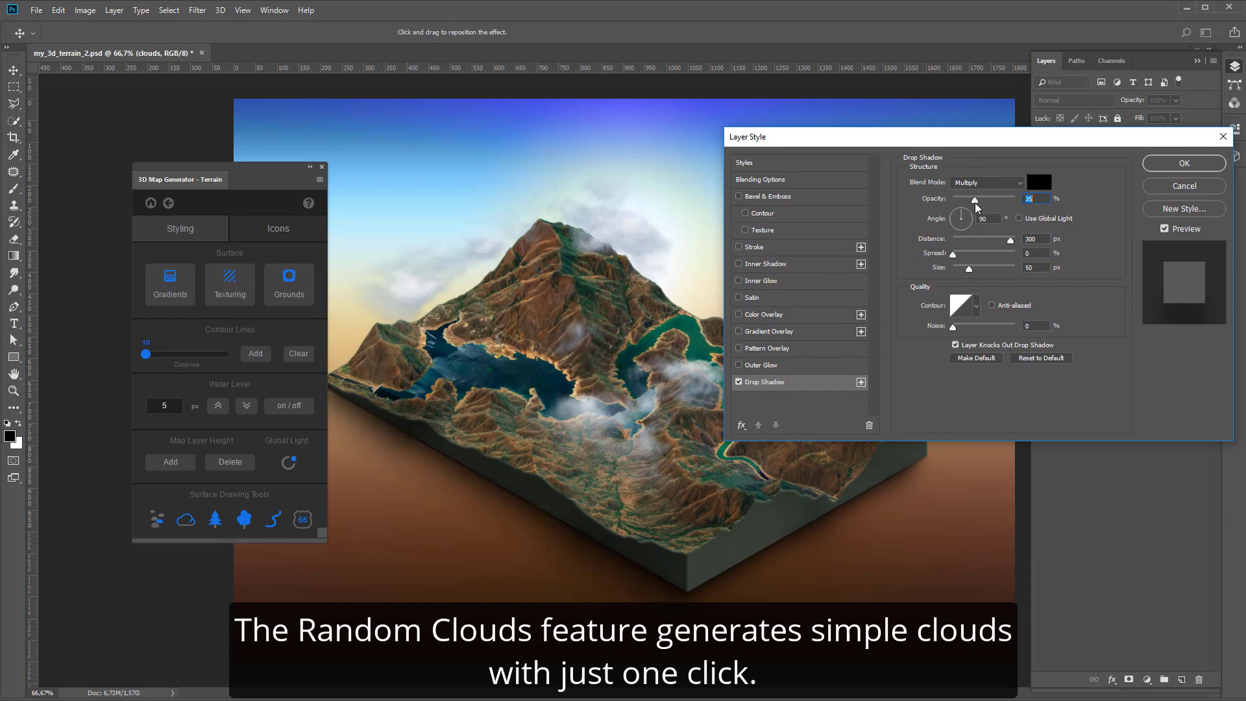
drag(971, 271, 981, 270)
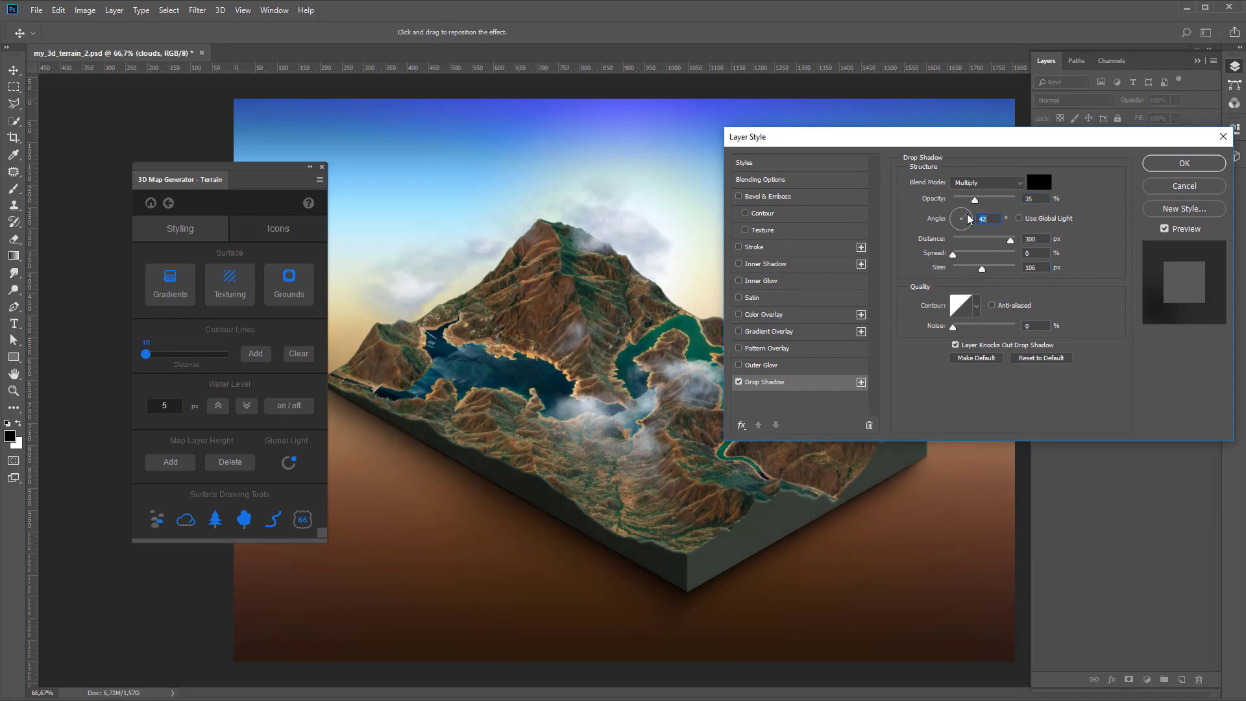
drag(967, 218, 959, 218)
click(1168, 187)
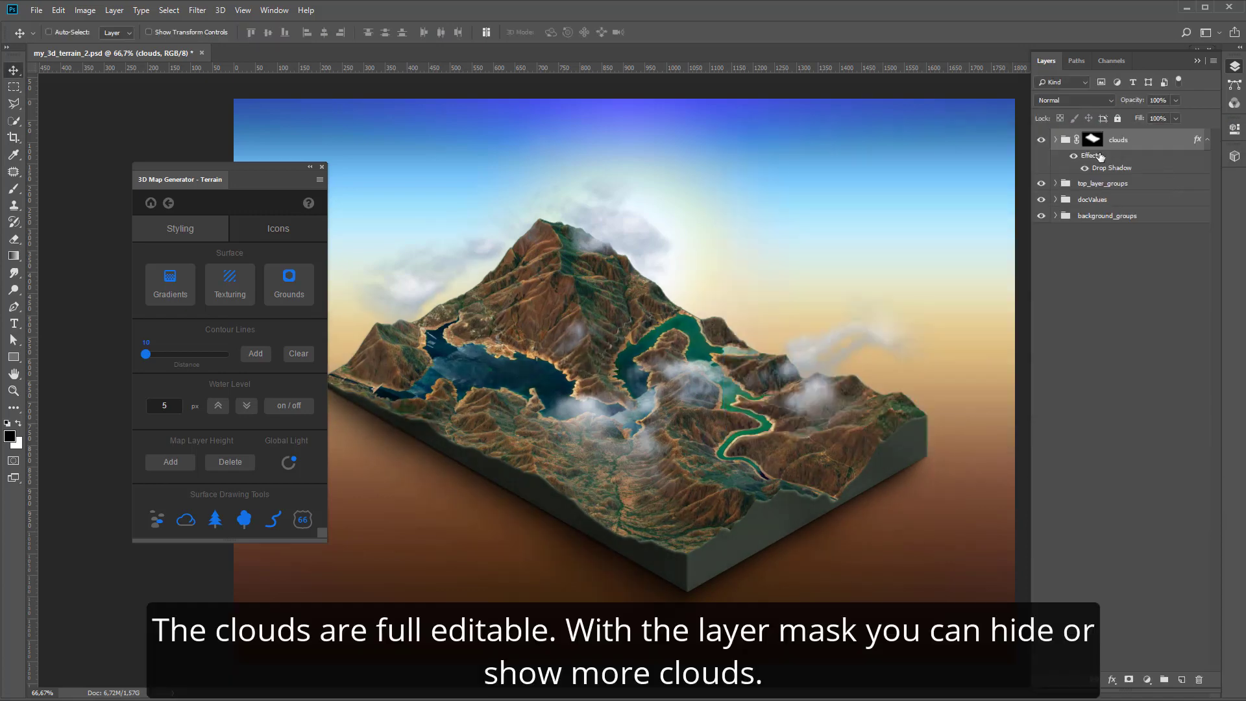
click(1054, 139)
drag(1041, 212, 1041, 234)
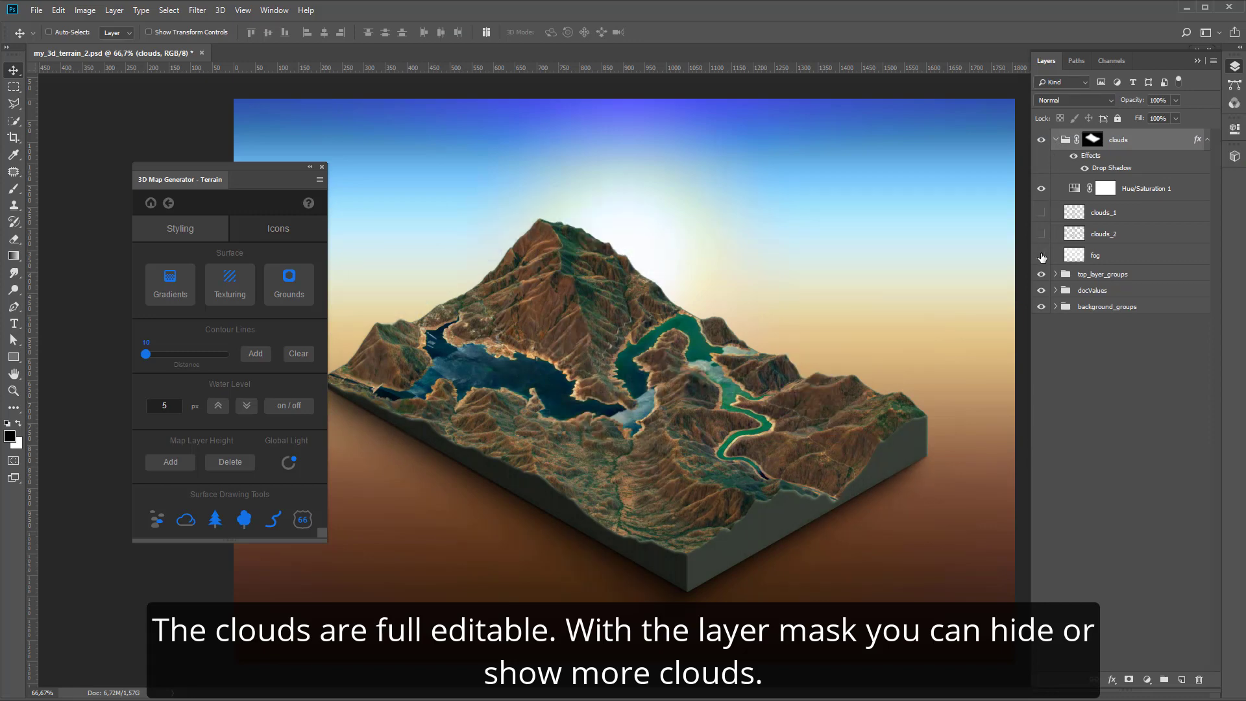
click(1042, 255)
drag(1174, 108, 1196, 115)
click(1041, 255)
click(1041, 234)
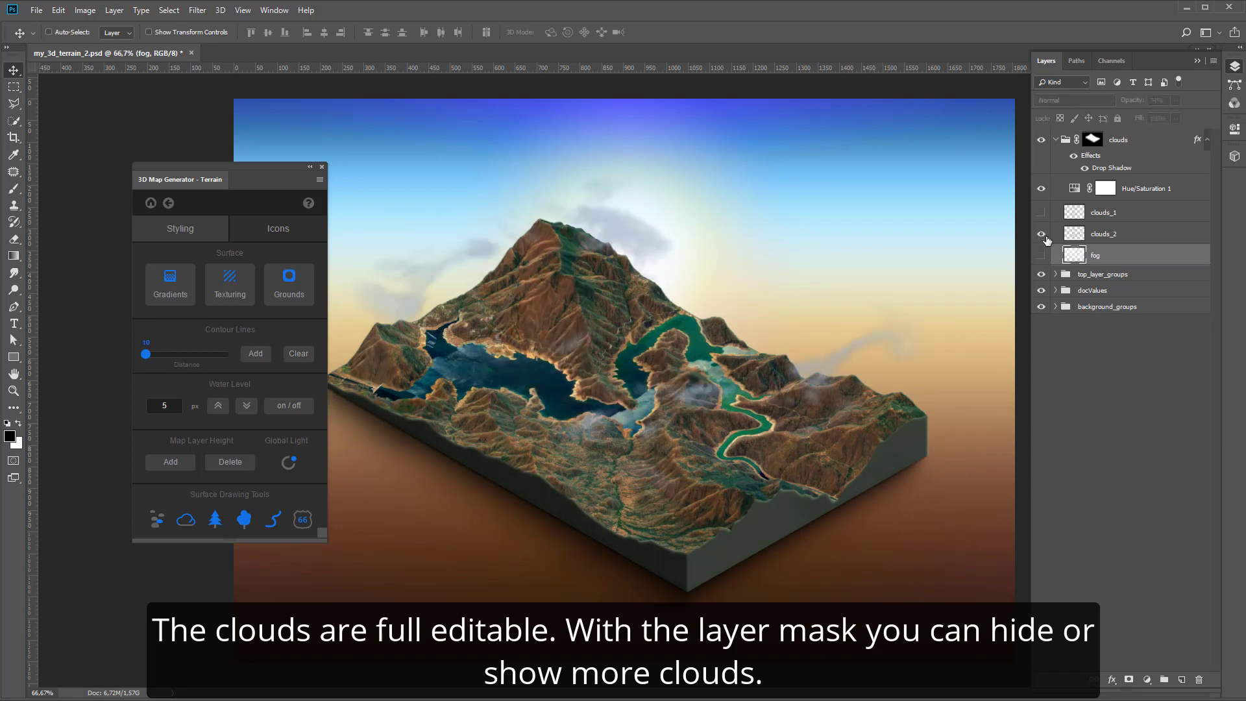
click(1042, 213)
click(1042, 235)
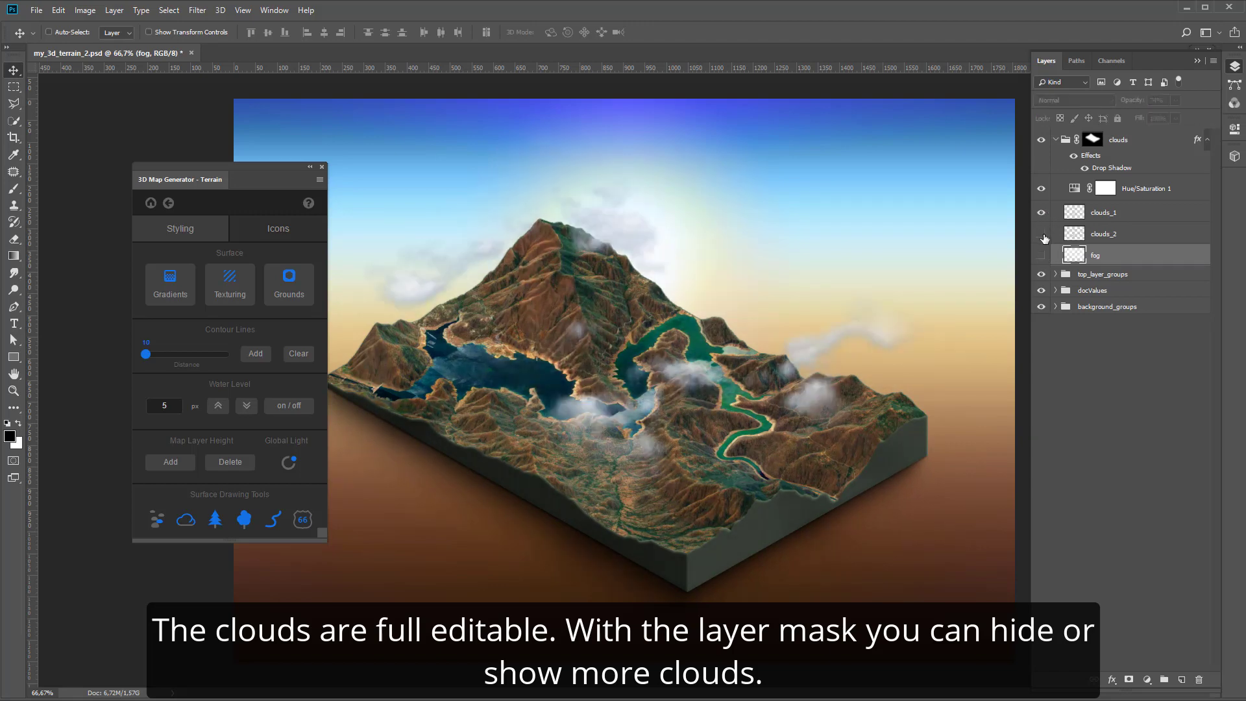
click(1041, 213)
drag(1041, 256, 1042, 218)
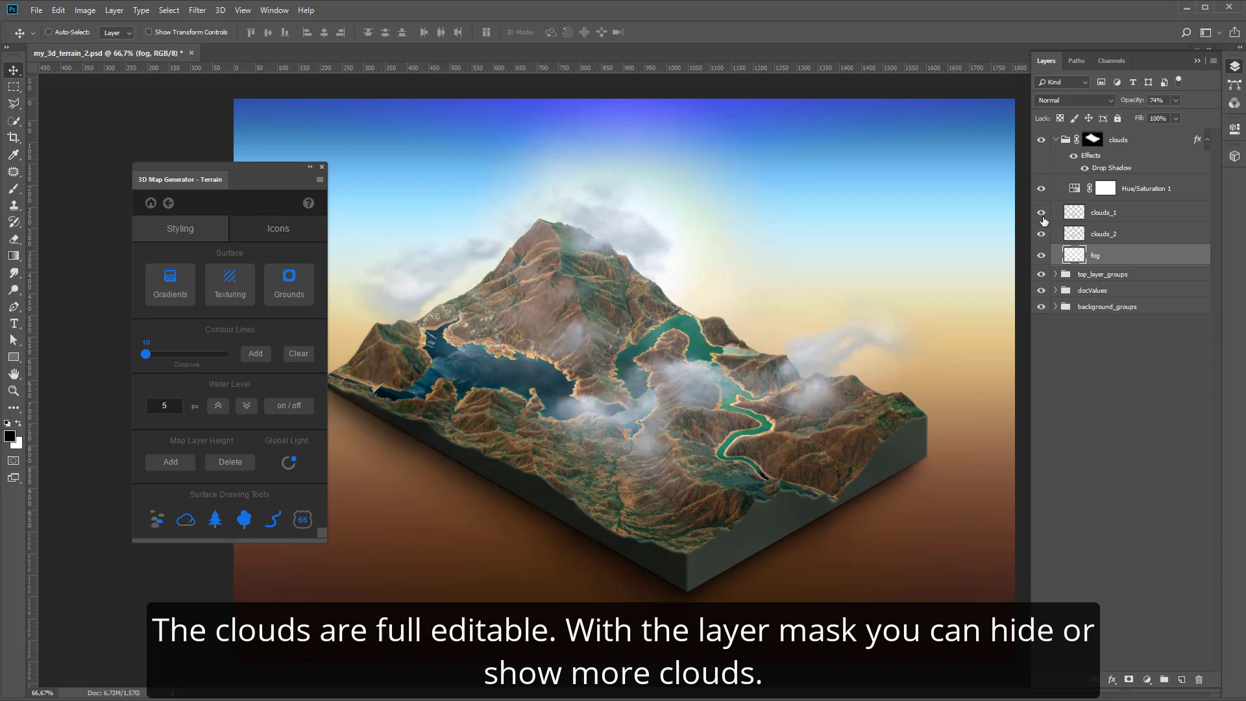
click(1042, 256)
click(1207, 140)
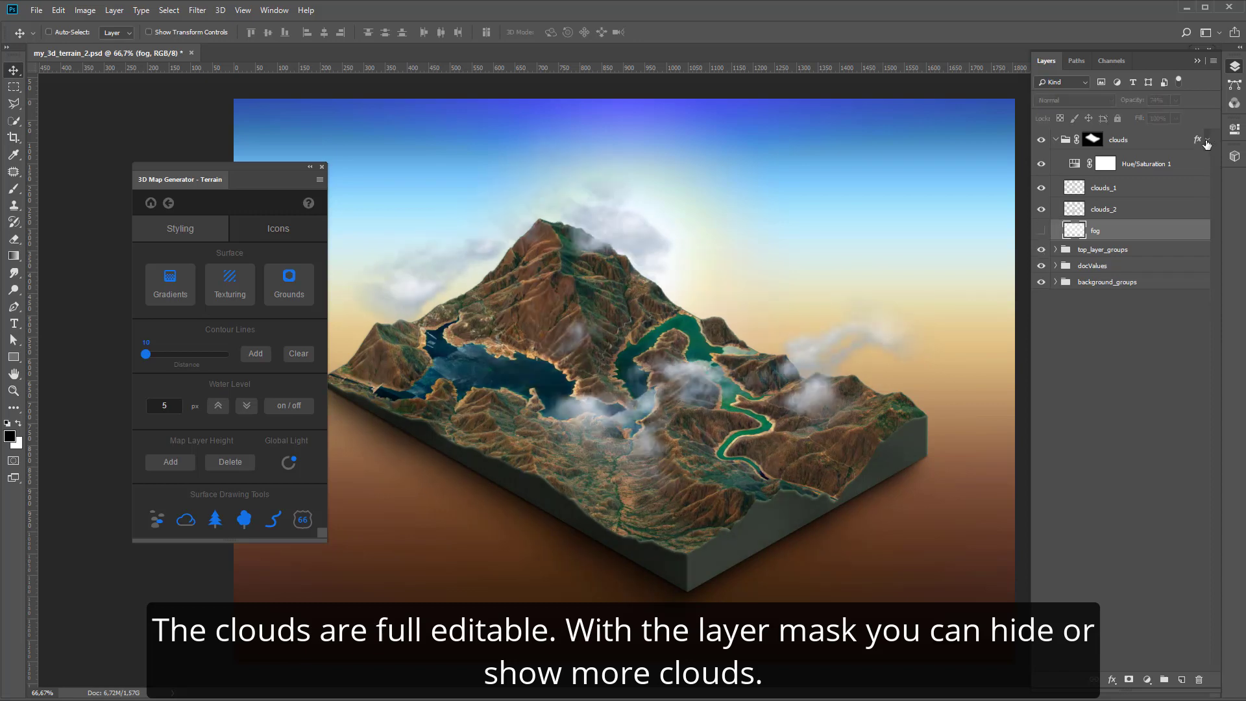
click(1053, 141)
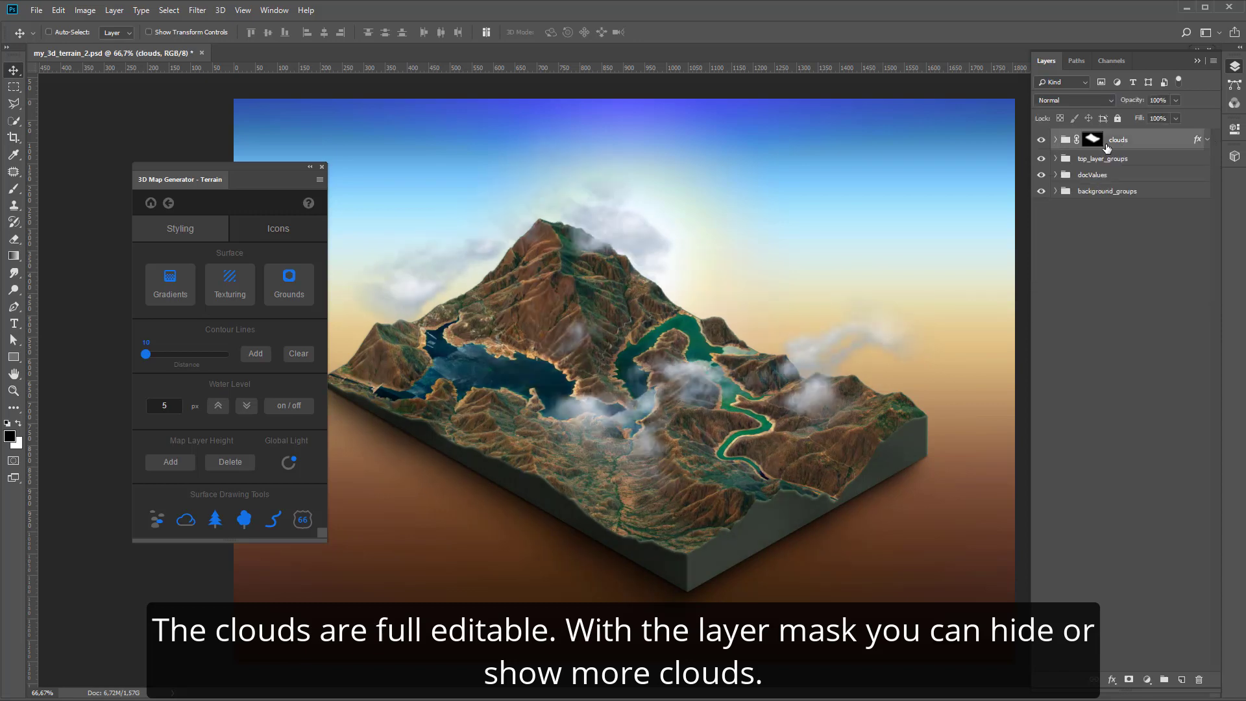
click(1092, 140)
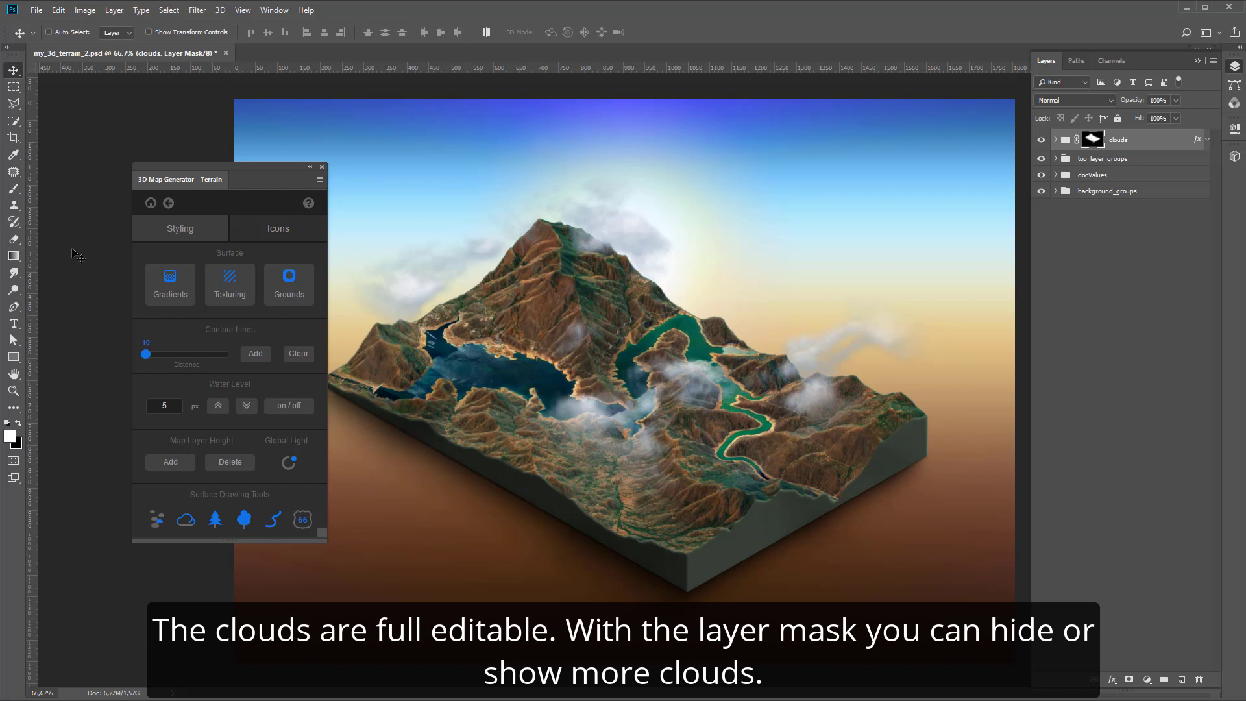
Paint the clouds mask to reveal a right-hand sky cloud and wisps over the valley
click(13, 189)
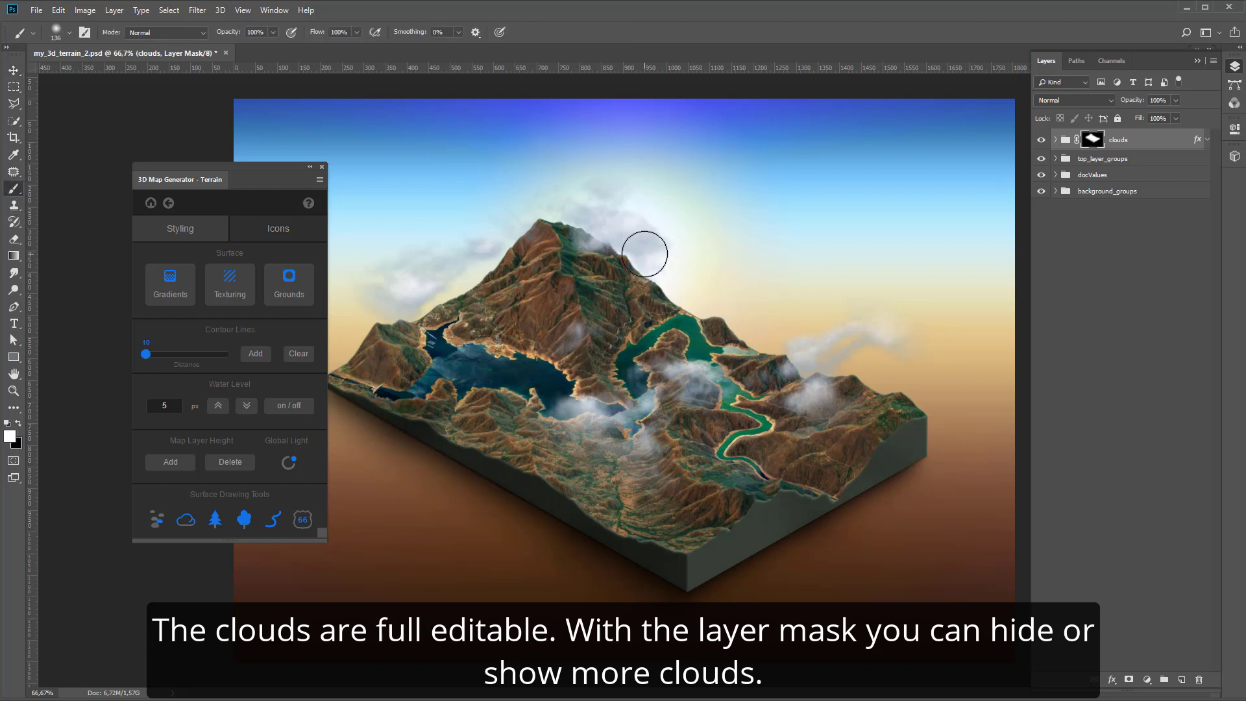
drag(814, 241, 924, 245)
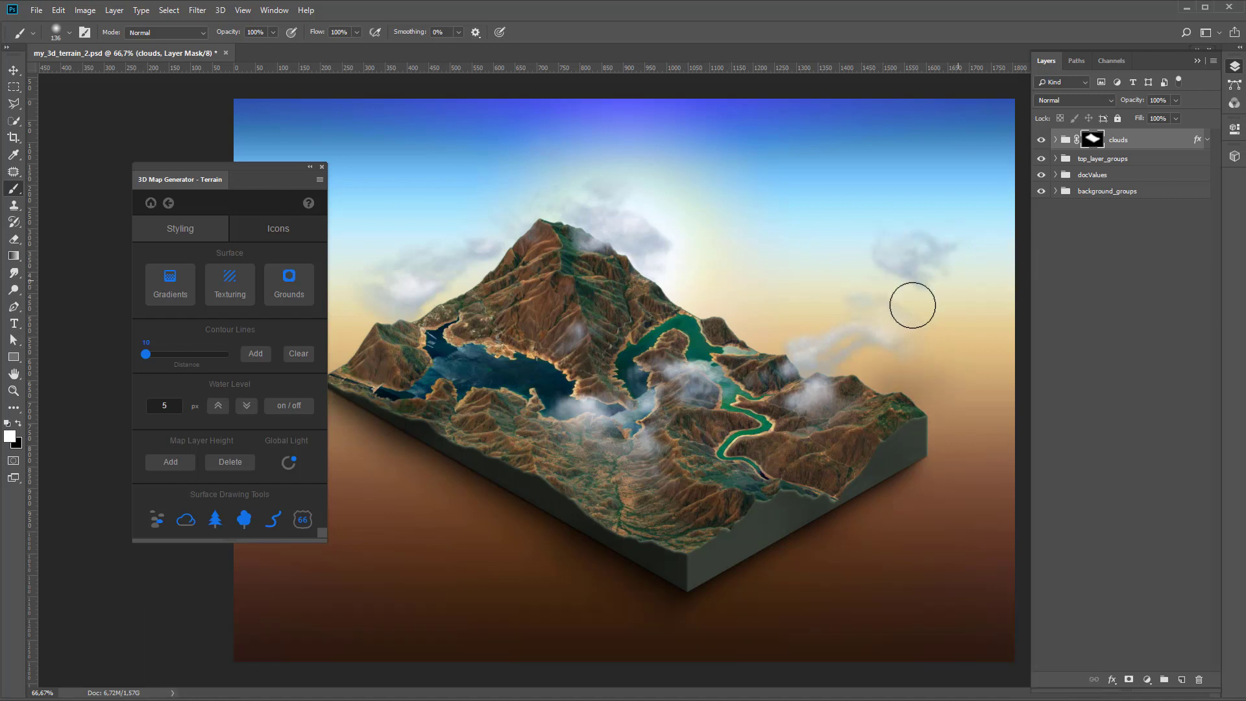
drag(255, 167, 148, 197)
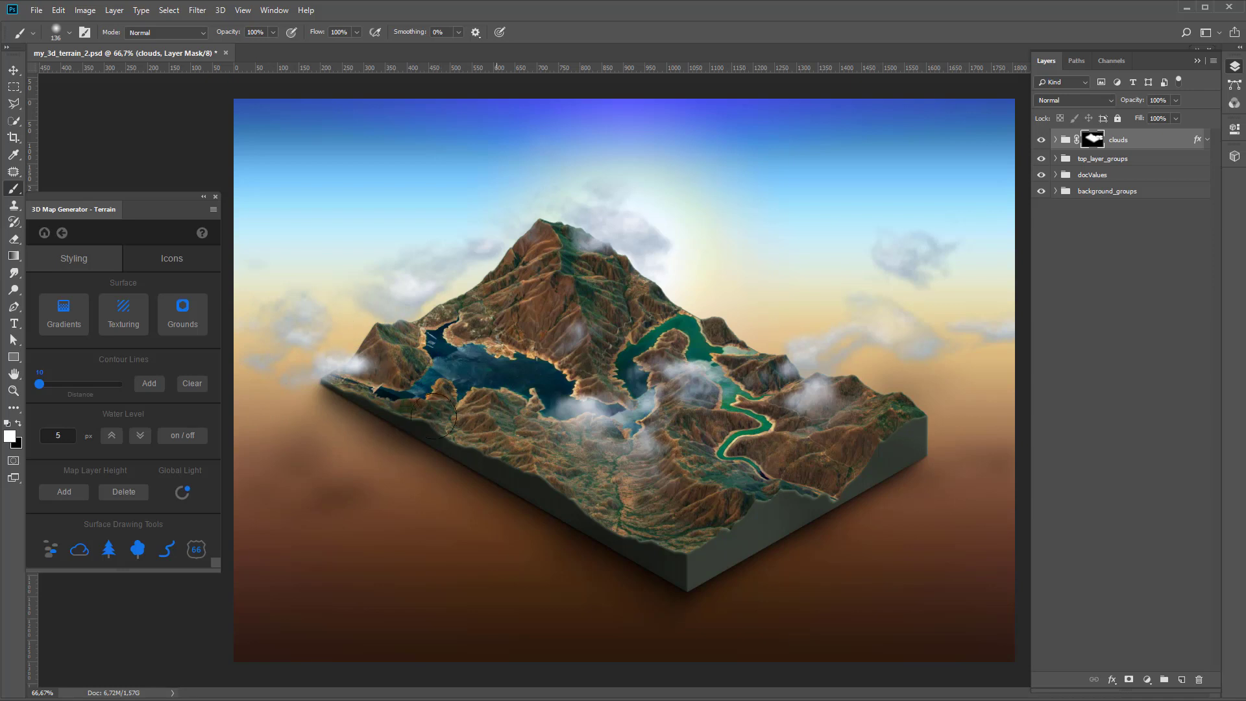
drag(577, 390, 649, 477)
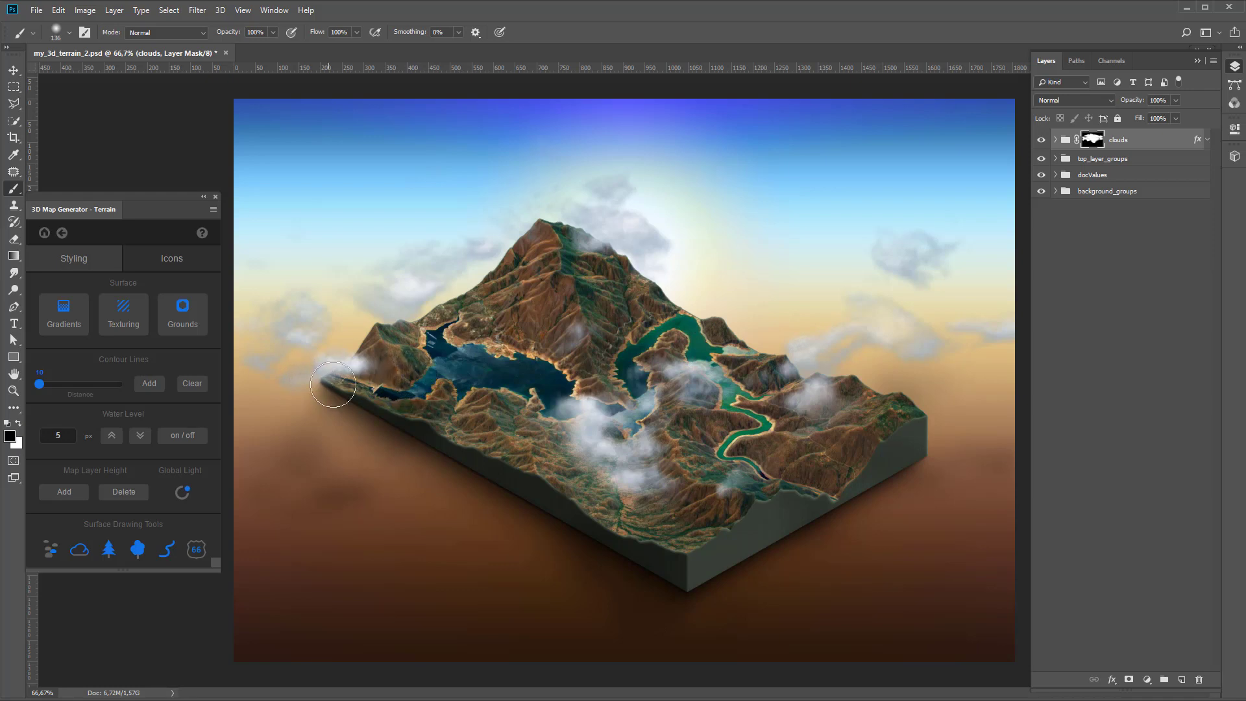
Hide cloud wisps at the left edge and over the lake, restoring one over the valley
drag(354, 377, 373, 389)
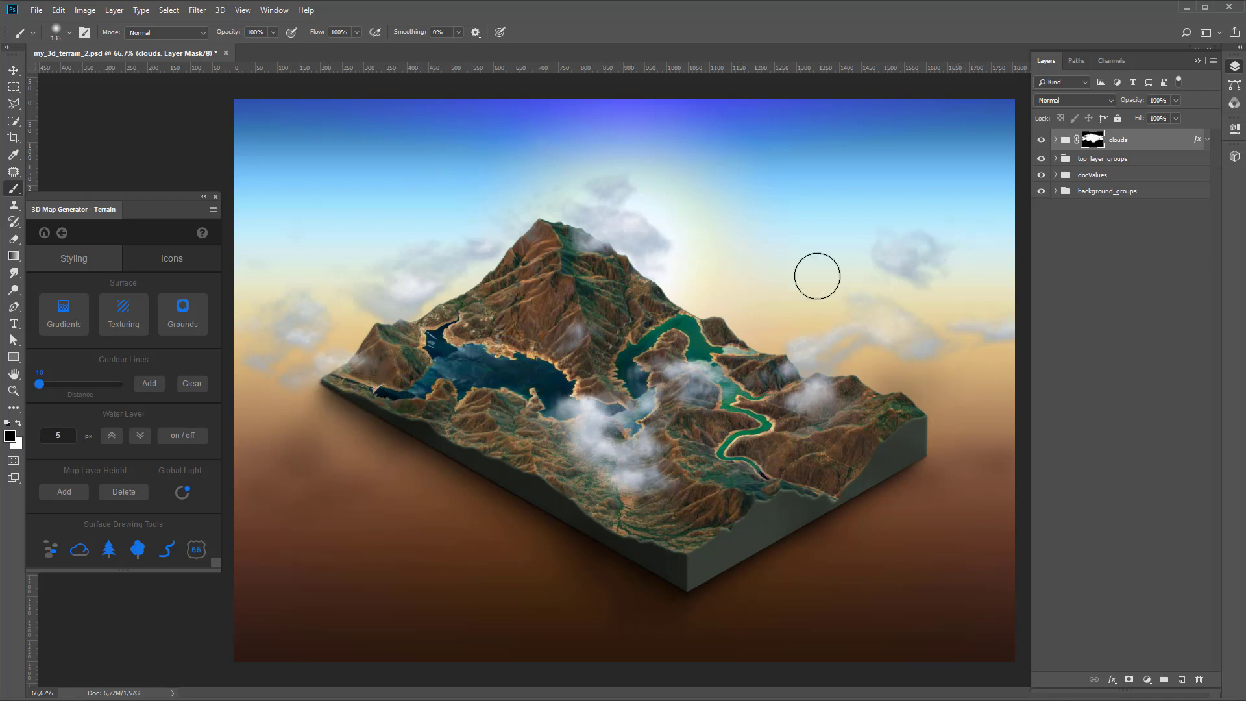
drag(621, 388, 584, 431)
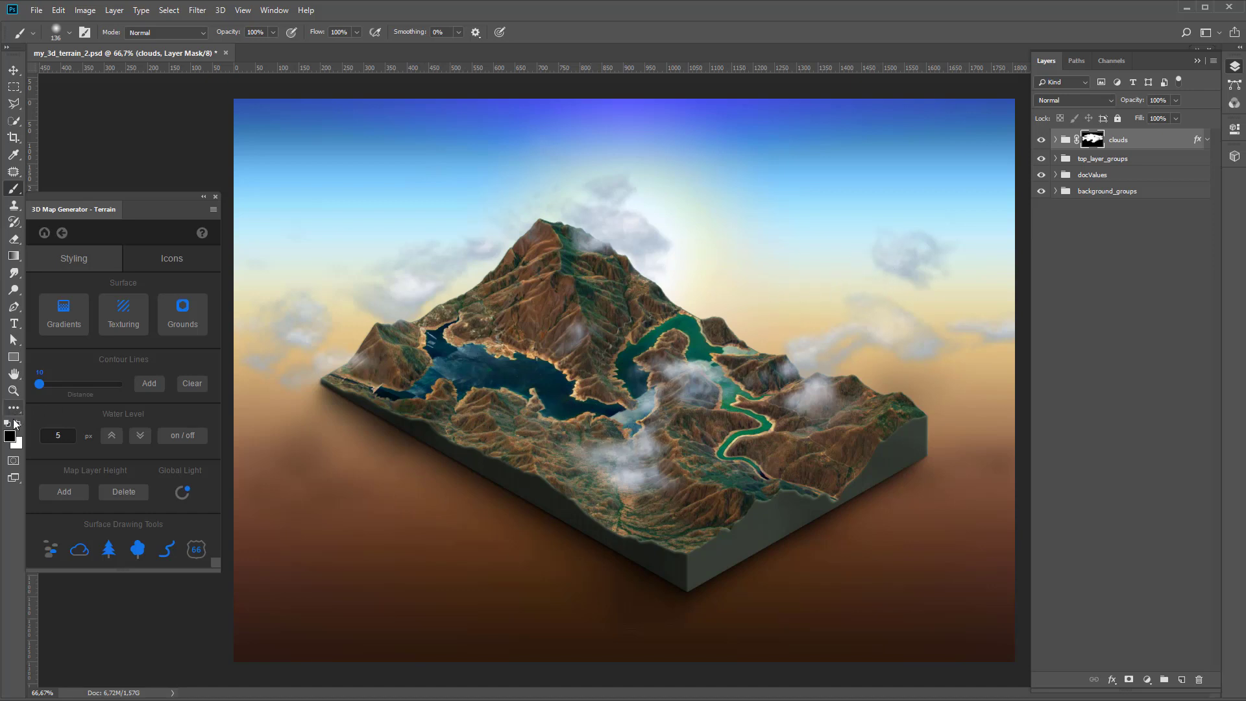
click(16, 423)
drag(580, 405, 544, 404)
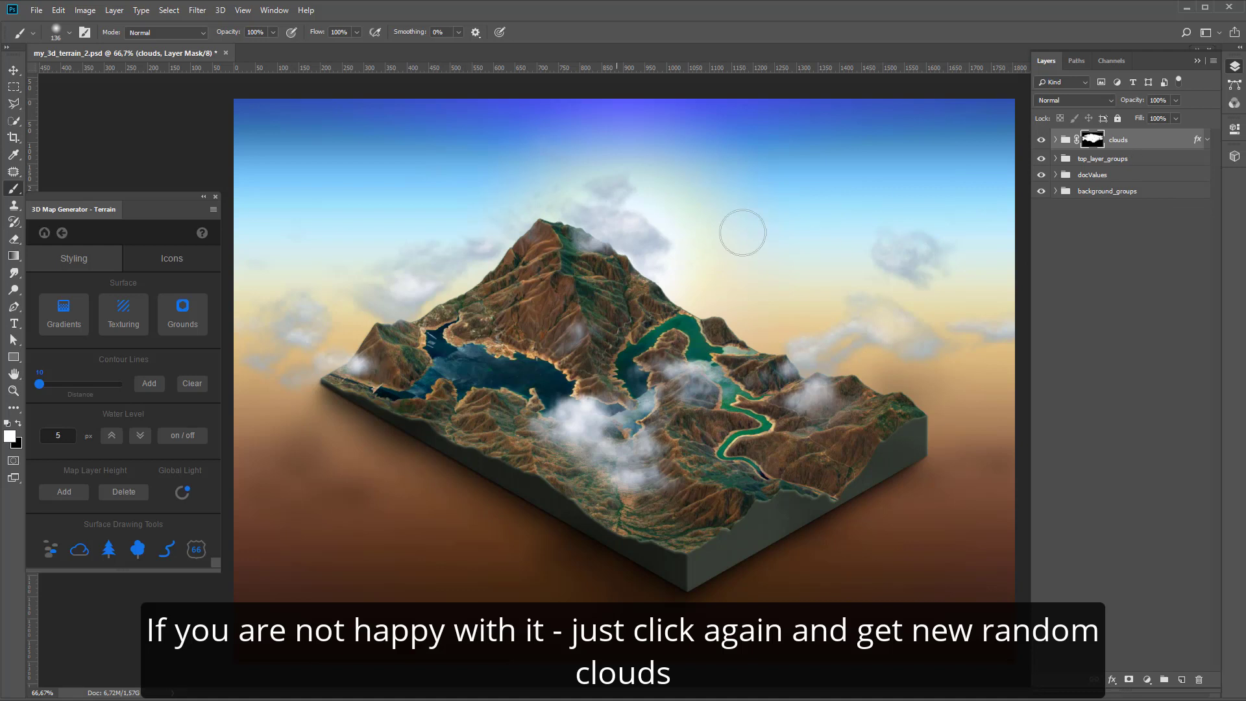
Generate a new set of random clouds and move them down about 82 px
click(79, 553)
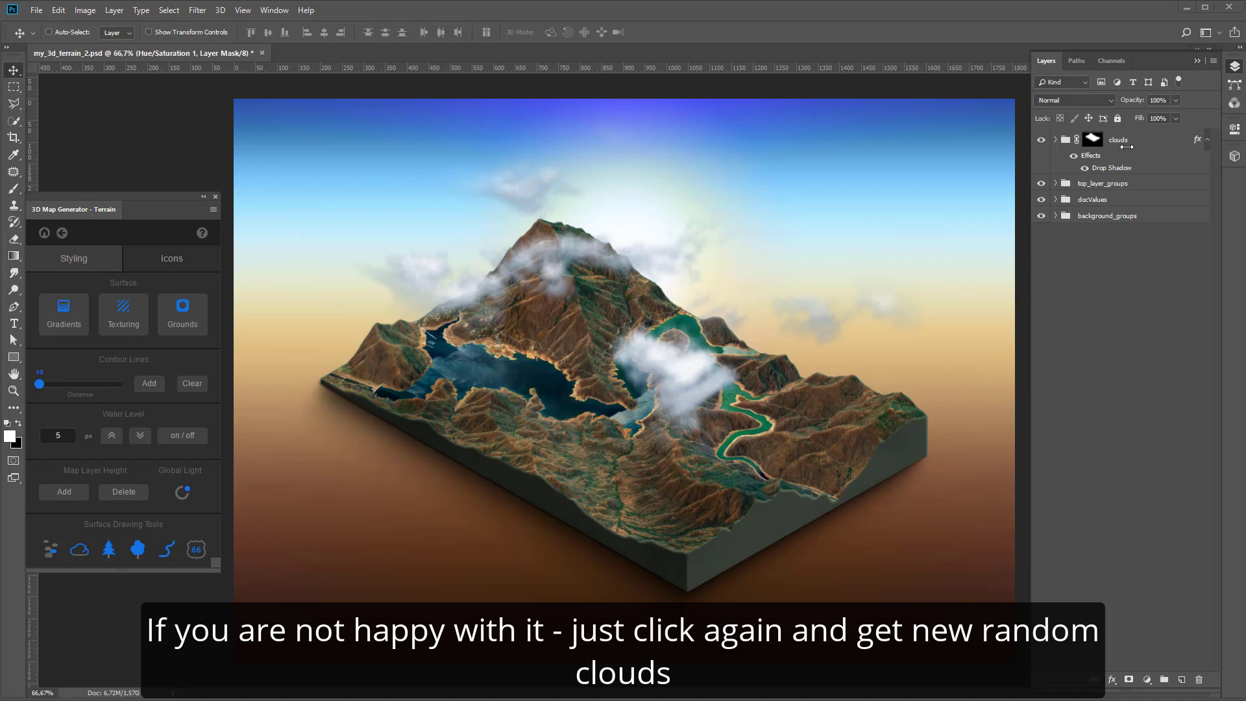
click(1208, 141)
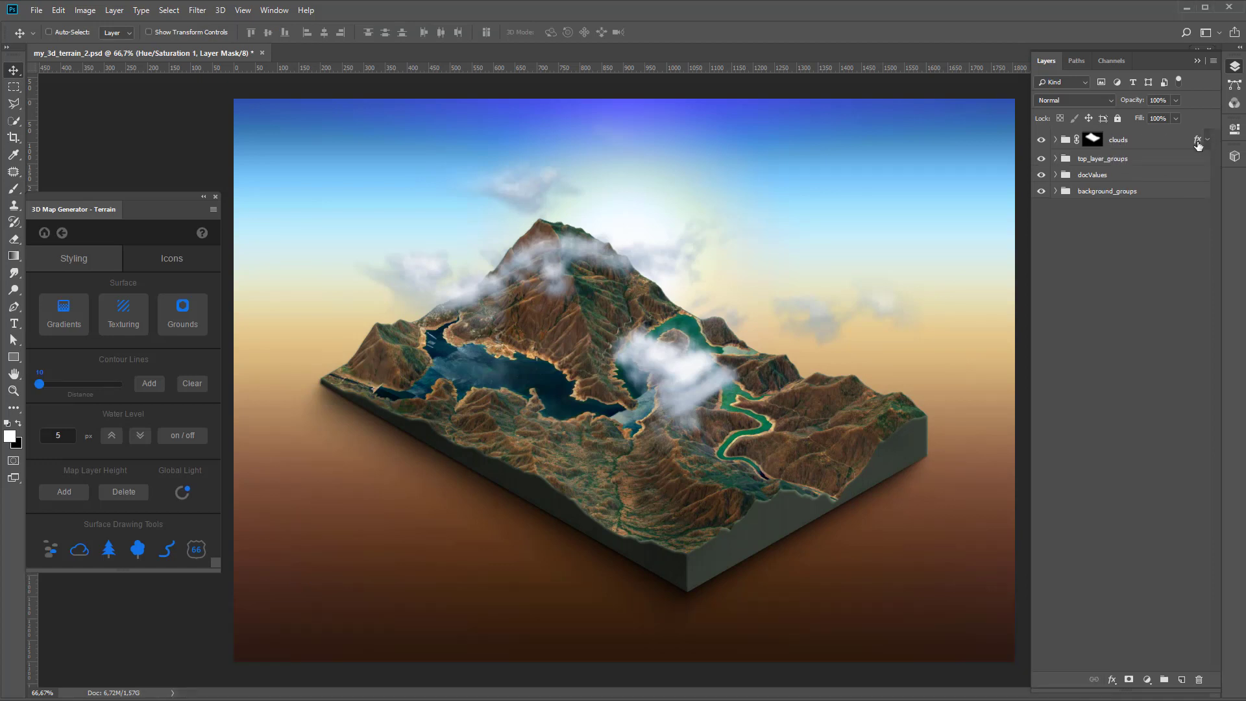
click(1122, 144)
drag(685, 335, 670, 374)
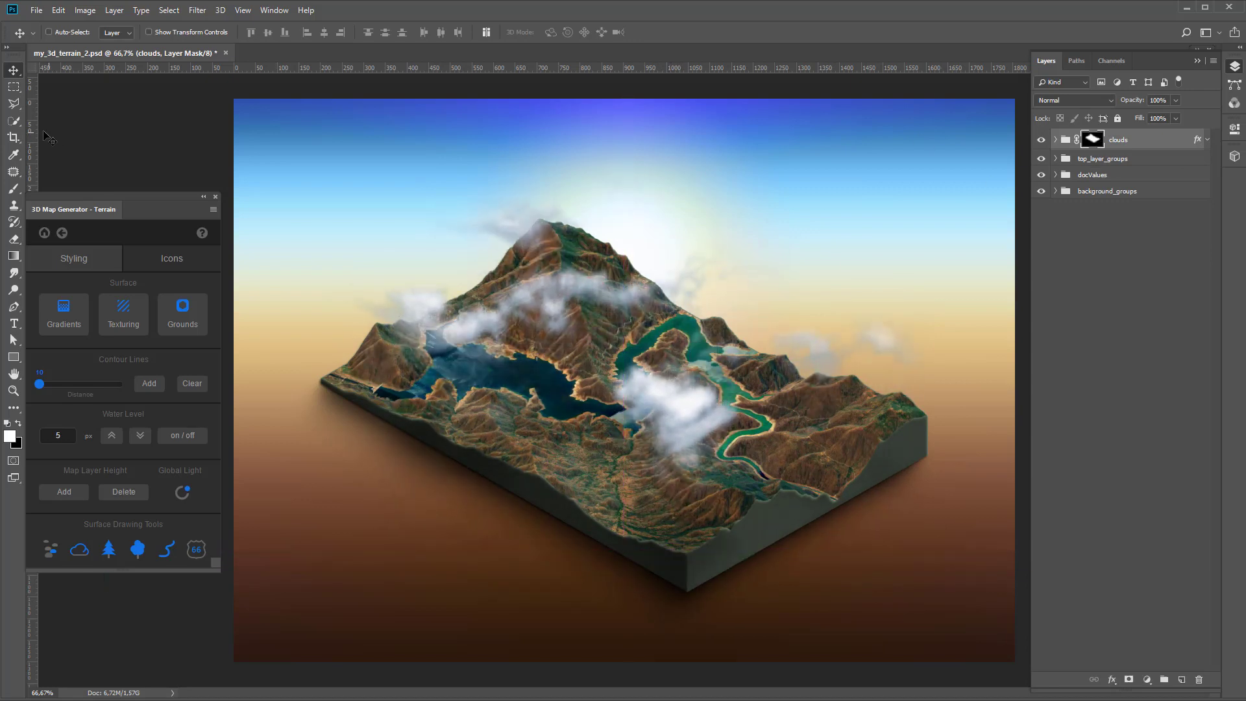
Paint the mask to reveal cloud puffs at both sky edges and over the lake shore
click(15, 188)
right_click(14, 189)
click(65, 188)
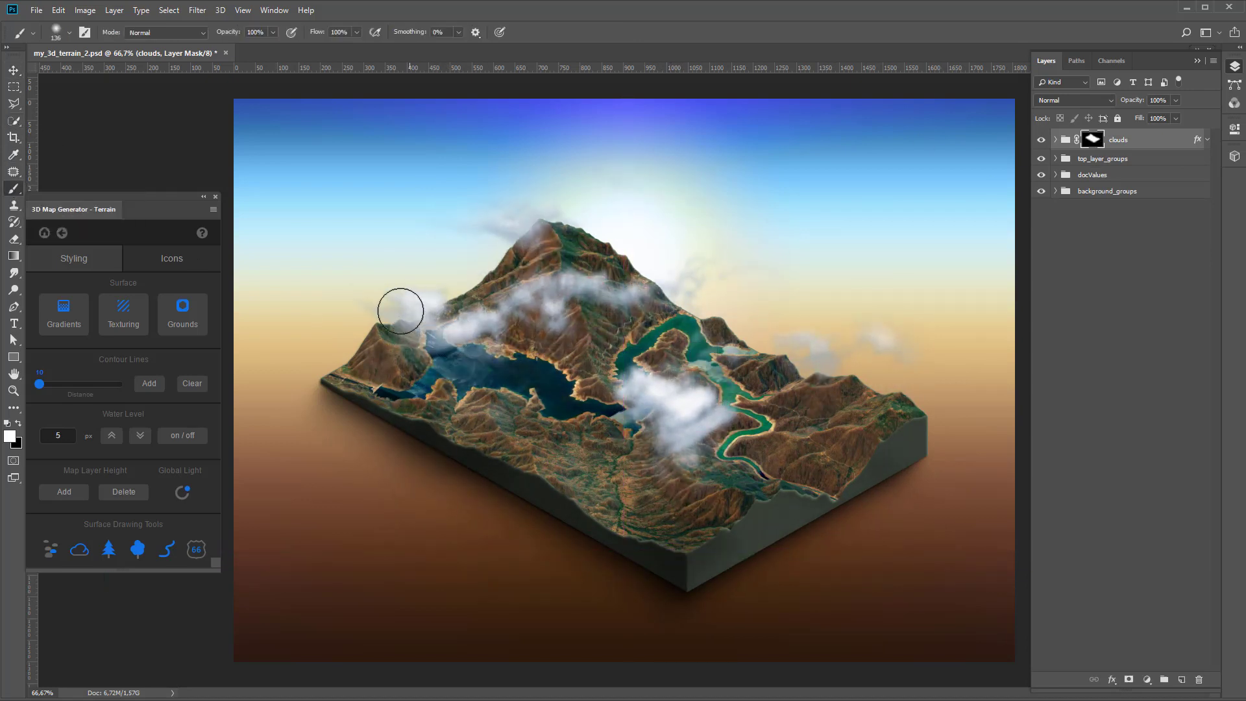
click(279, 298)
drag(279, 298, 250, 357)
drag(940, 306, 901, 283)
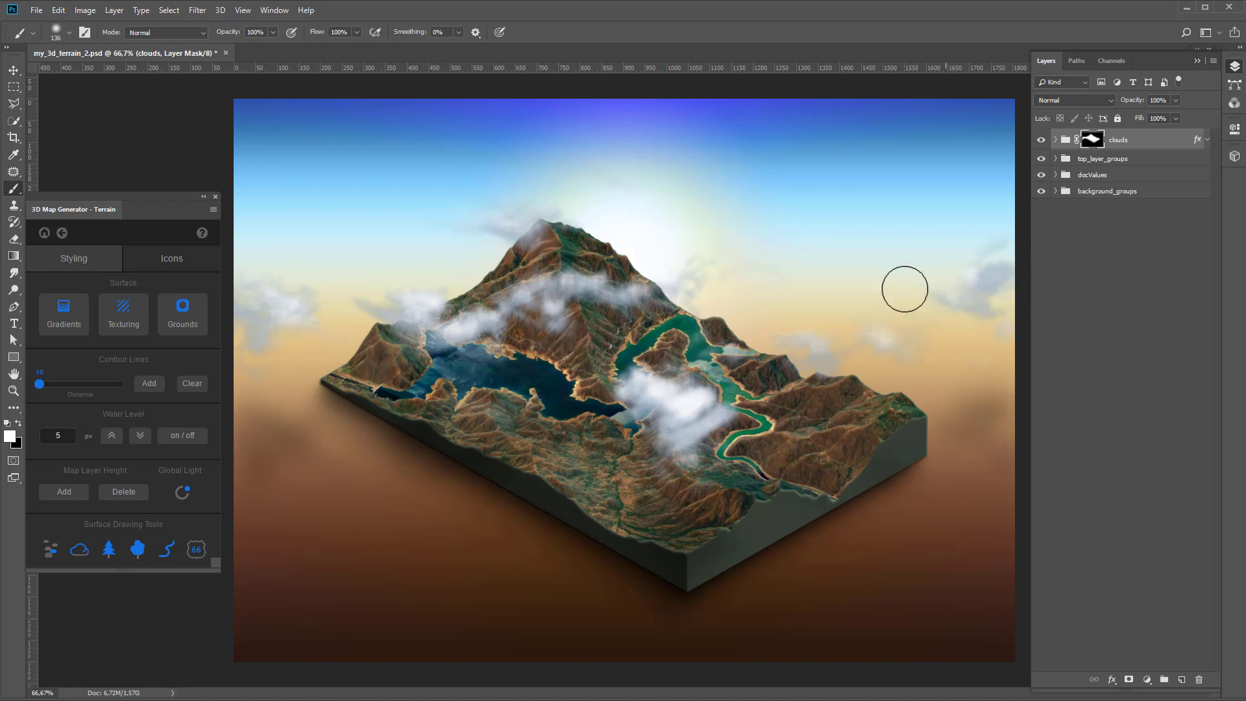
mouse_move(480, 410)
mouse_down()
mouse_move(442, 431)
mouse_move(485, 403)
mouse_up()
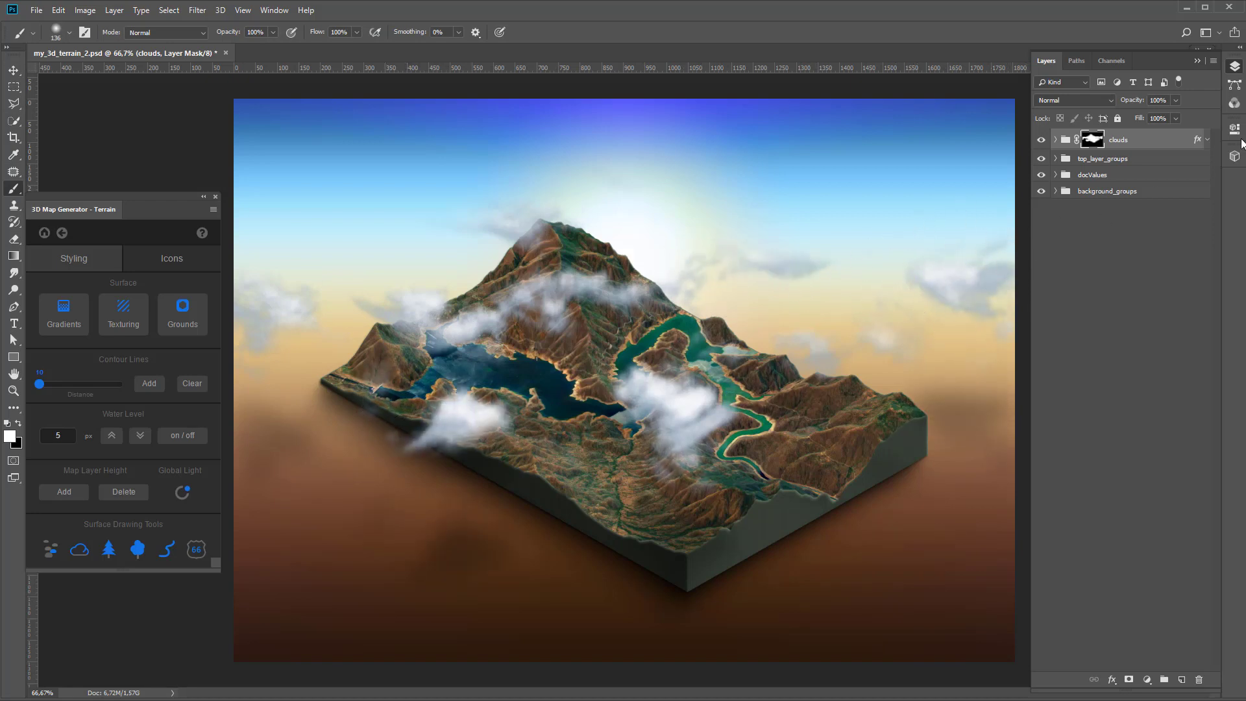
click(1236, 70)
drag(183, 213, 240, 204)
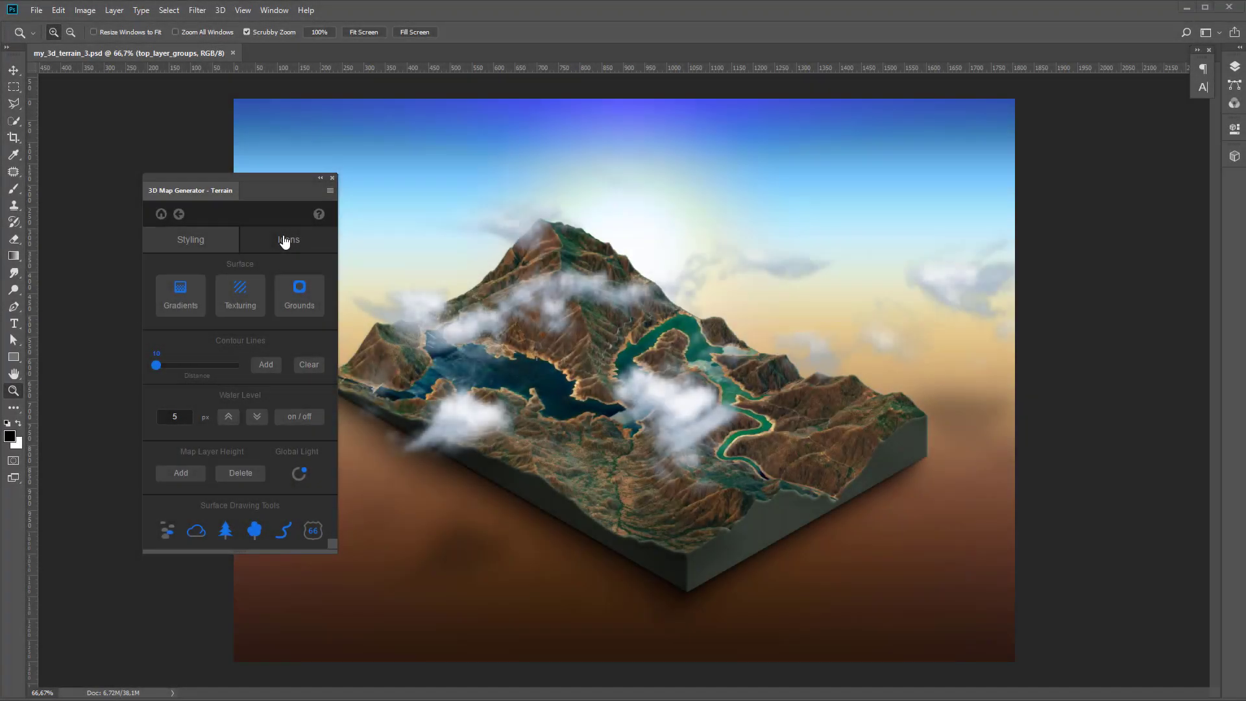
Insert the line-style Lorem Ipsum text column, shrunk at the map's lower right
click(284, 241)
drag(321, 343, 325, 368)
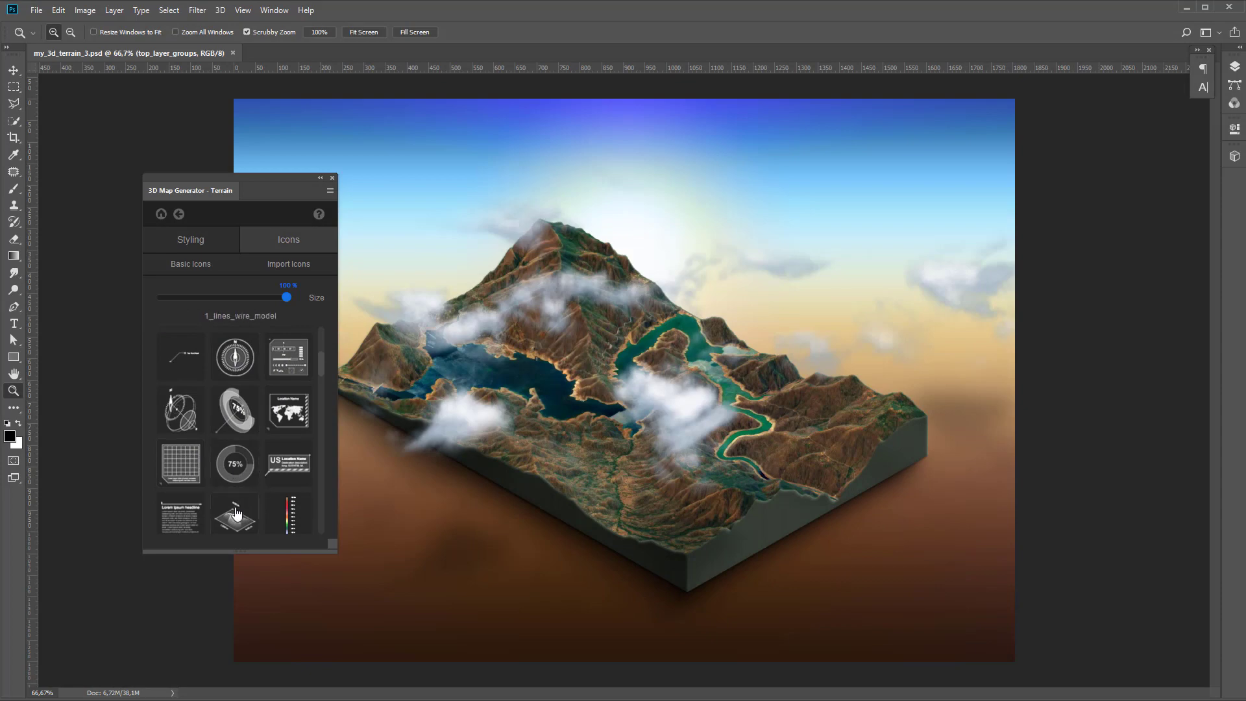
click(181, 513)
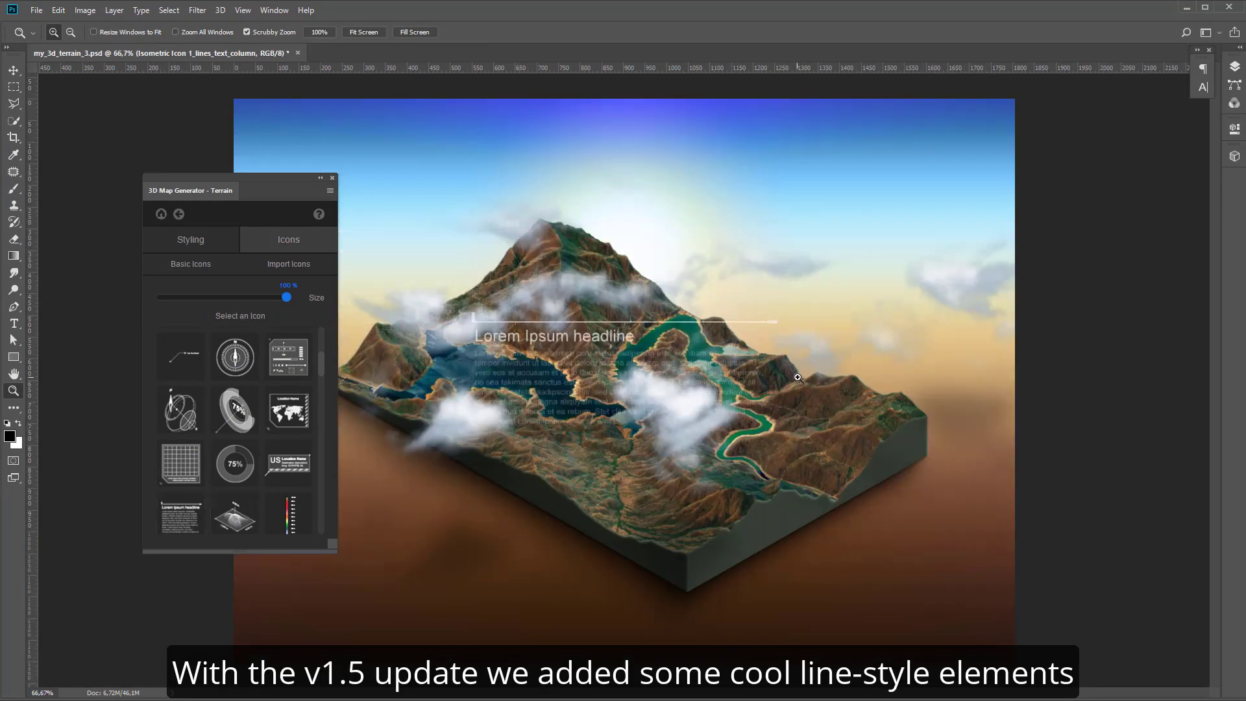
key(ctrl+t)
mouse_move(775, 321)
mouse_down()
mouse_move(669, 360)
mouse_move(927, 589)
mouse_up()
key(Return)
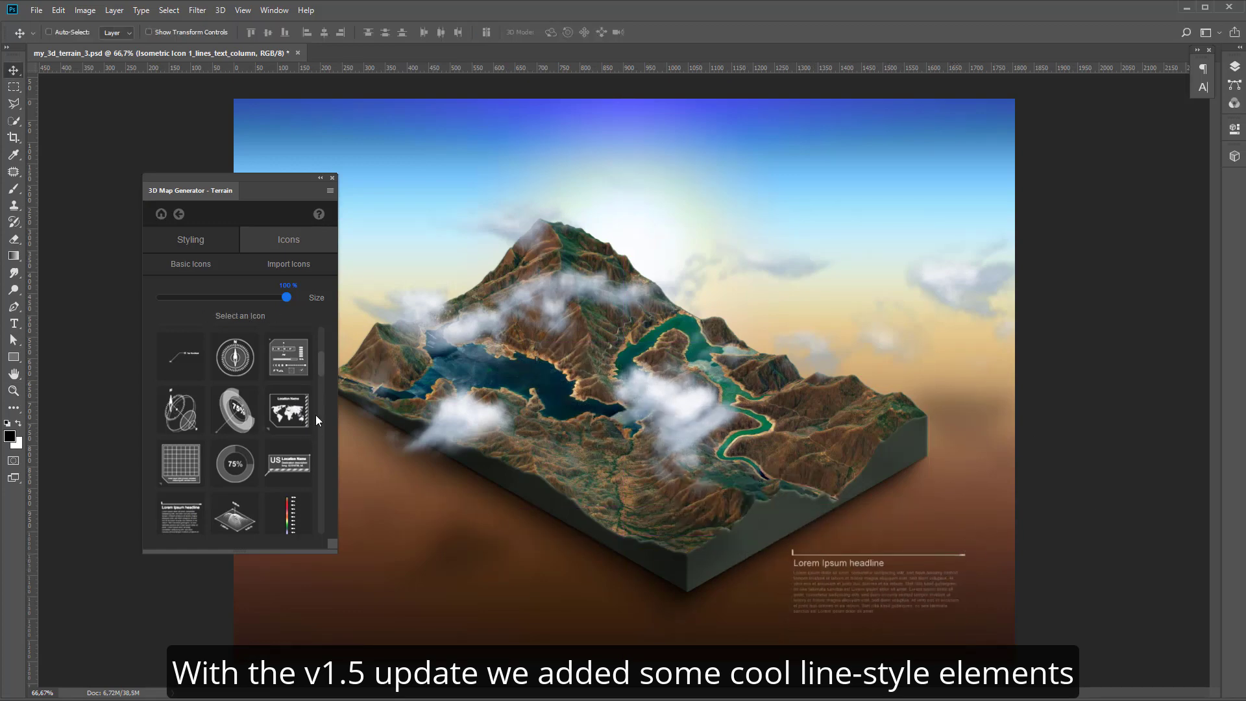
Insert the Location Name callout at the upper right, scaled to about 68%
click(288, 463)
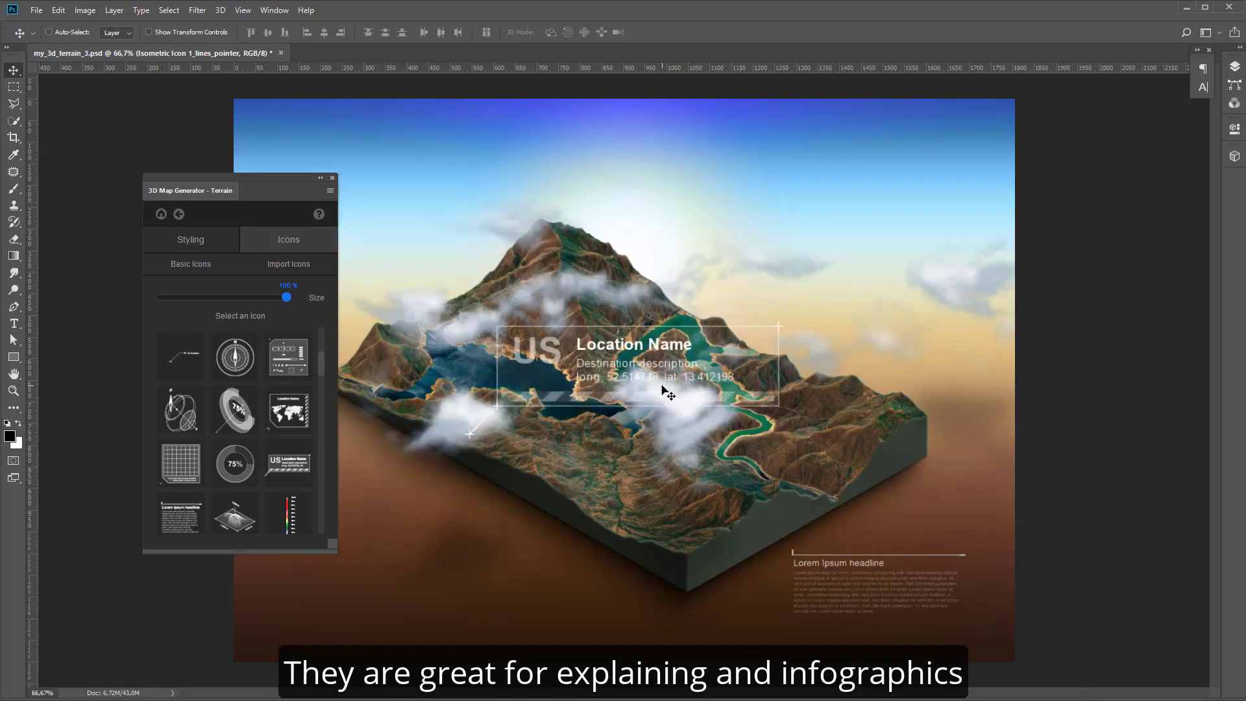
key(ctrl+t)
drag(668, 393, 832, 292)
mouse_move(958, 208)
mouse_down()
mouse_move(913, 230)
mouse_move(891, 534)
mouse_move(930, 249)
mouse_up()
key(Return)
Set the callout's Color Overlay to dark blue 335288
click(1234, 67)
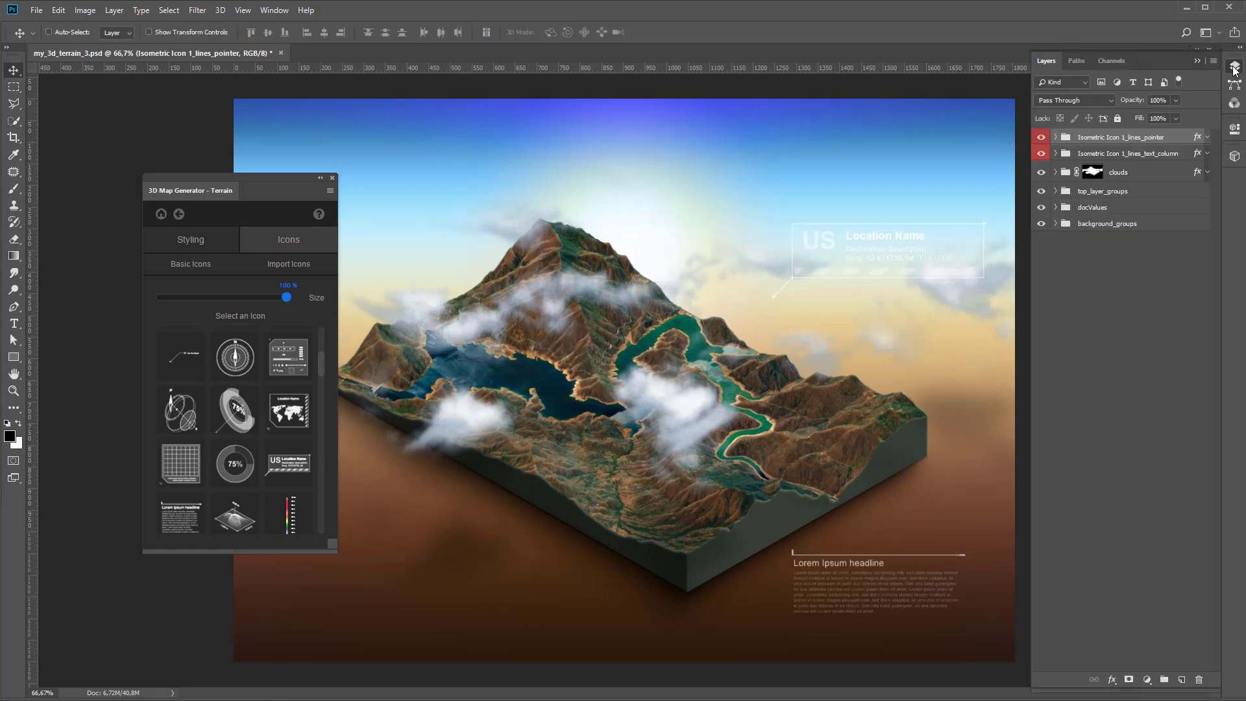
click(1206, 138)
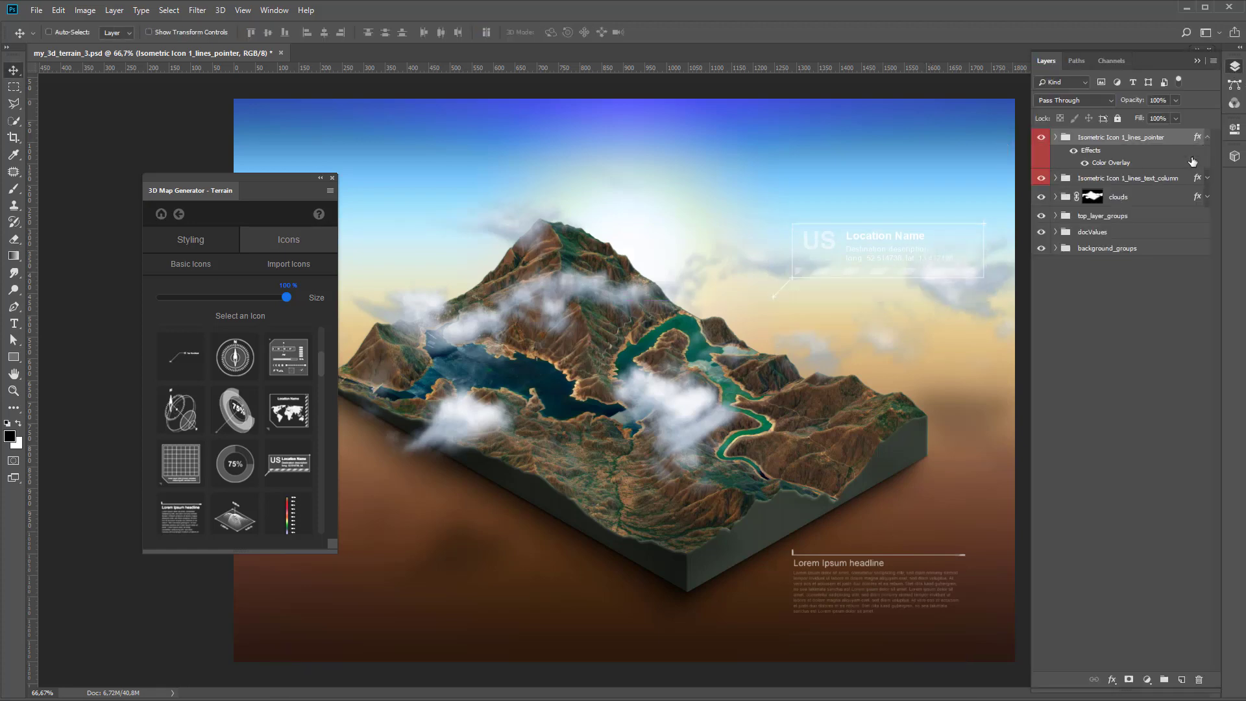
double_click(1121, 162)
click(754, 427)
click(835, 121)
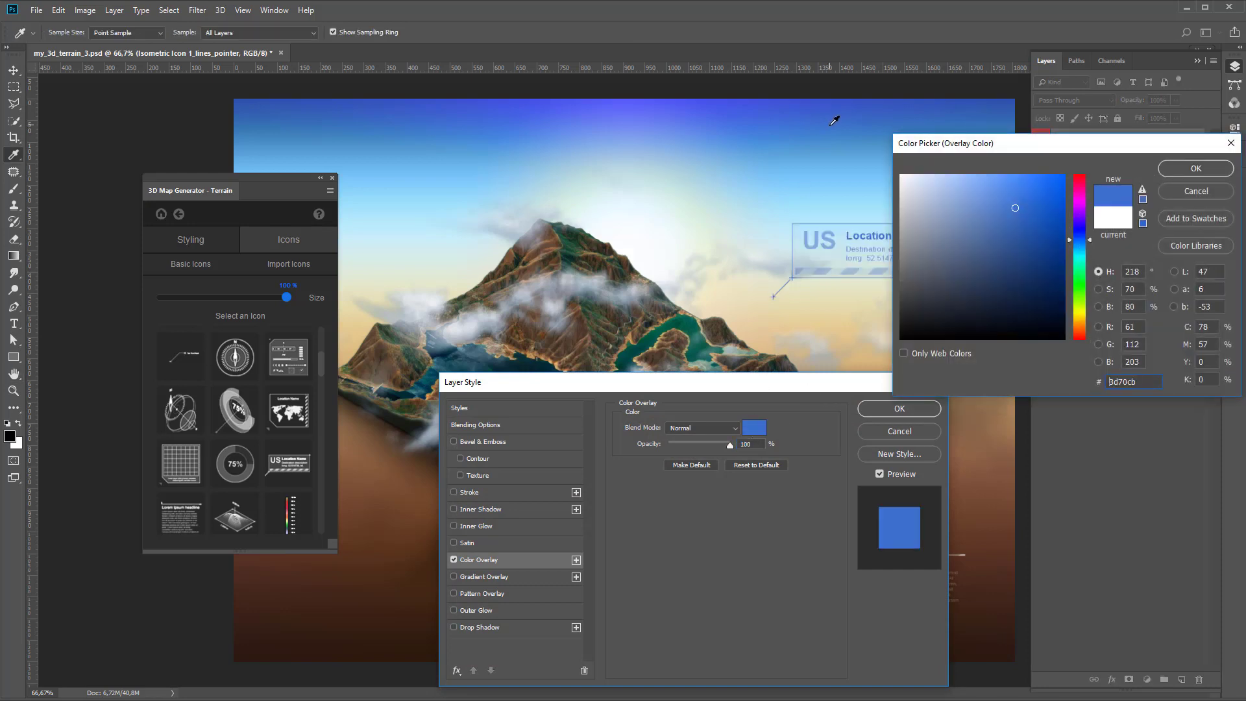
click(1192, 174)
click(754, 427)
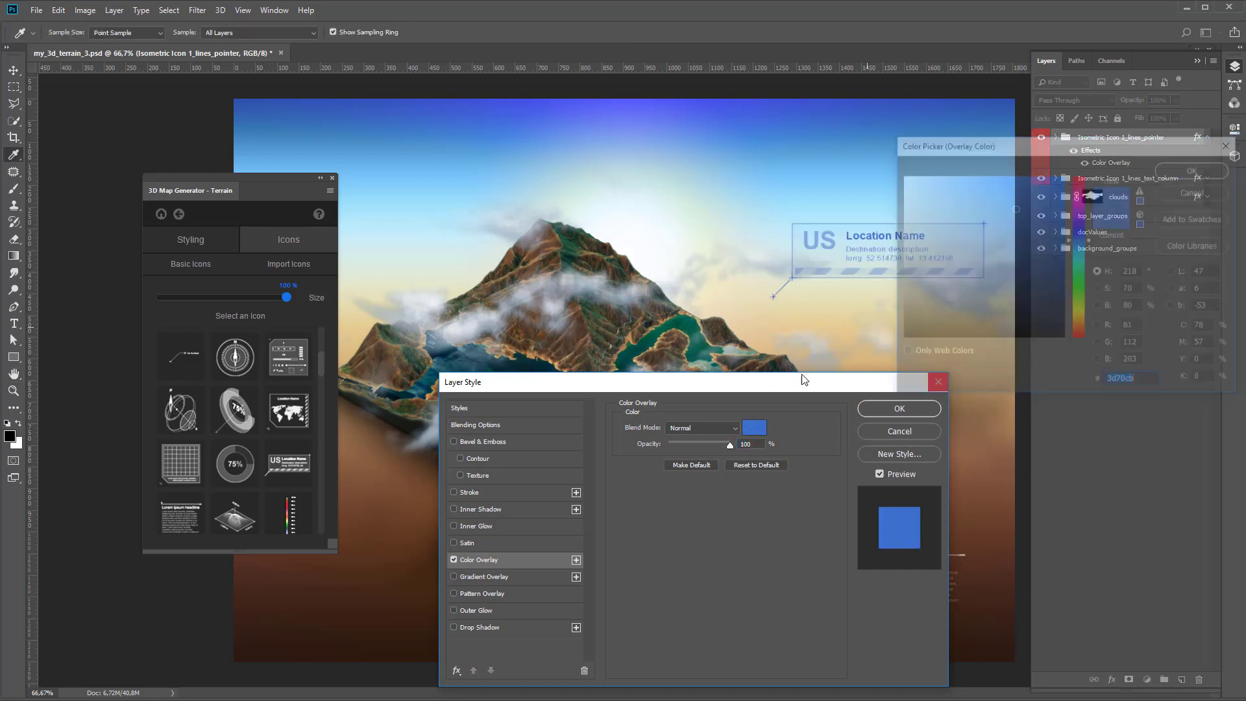
click(1003, 251)
click(1196, 168)
click(899, 408)
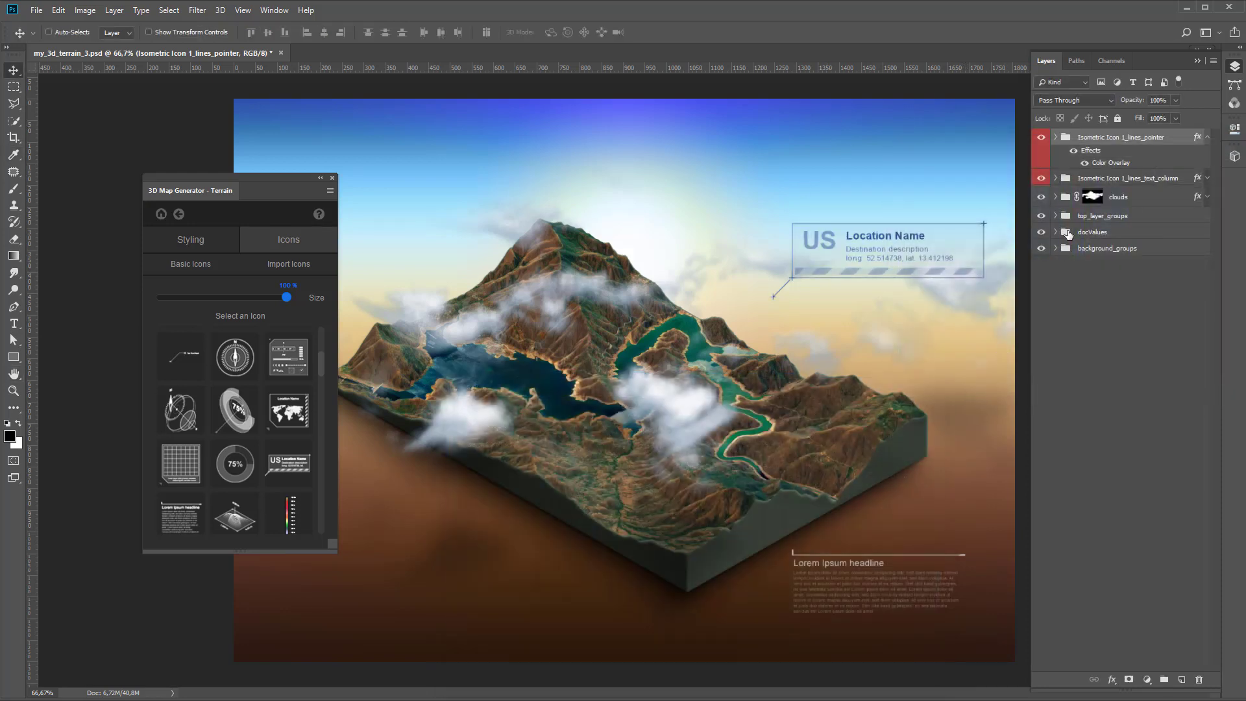
Extend the callout's pointer line down to the lake
click(1055, 137)
click(1104, 346)
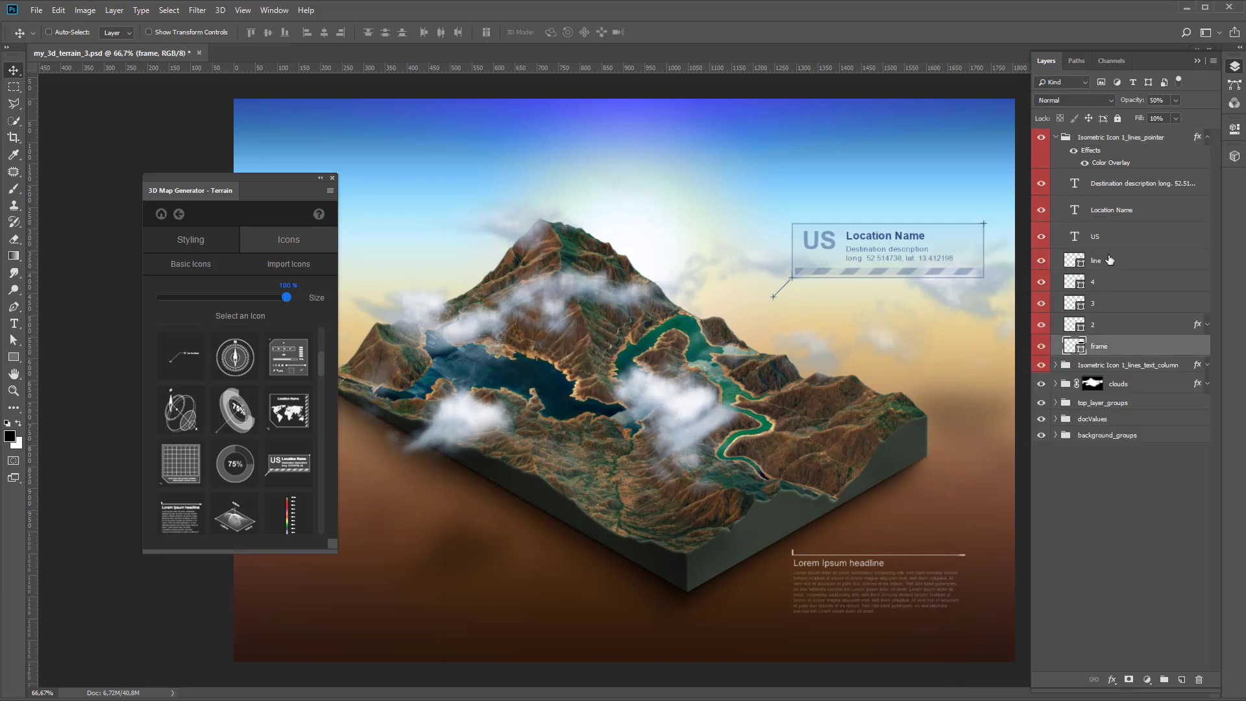
shift+click(1108, 261)
click(14, 340)
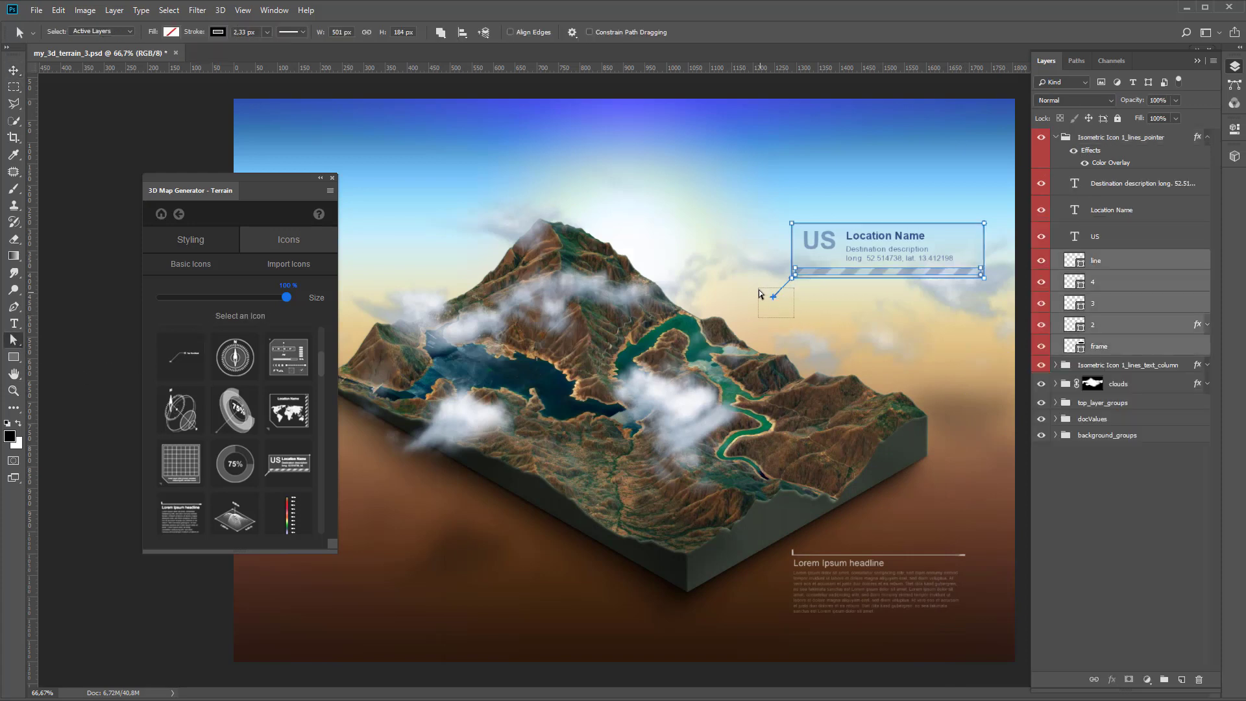
drag(773, 297, 711, 359)
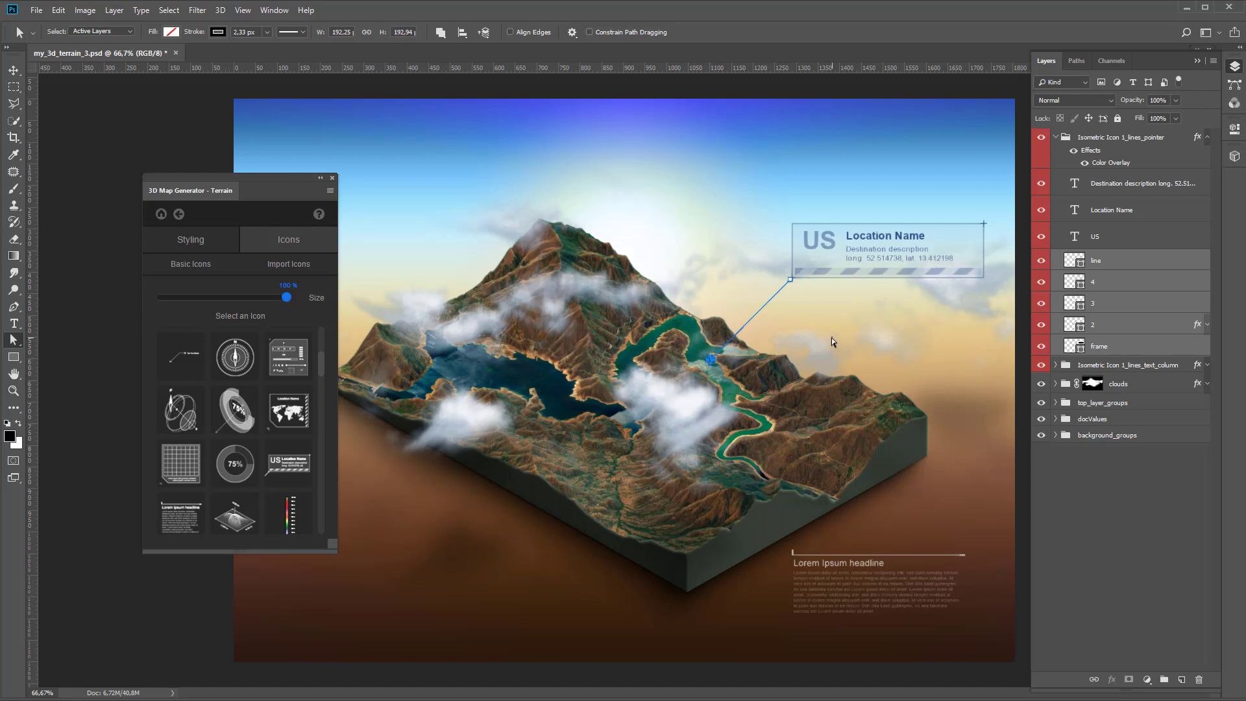
Change the callout text to 'Pine Flat Lake' and 'Florida, USA'
click(13, 323)
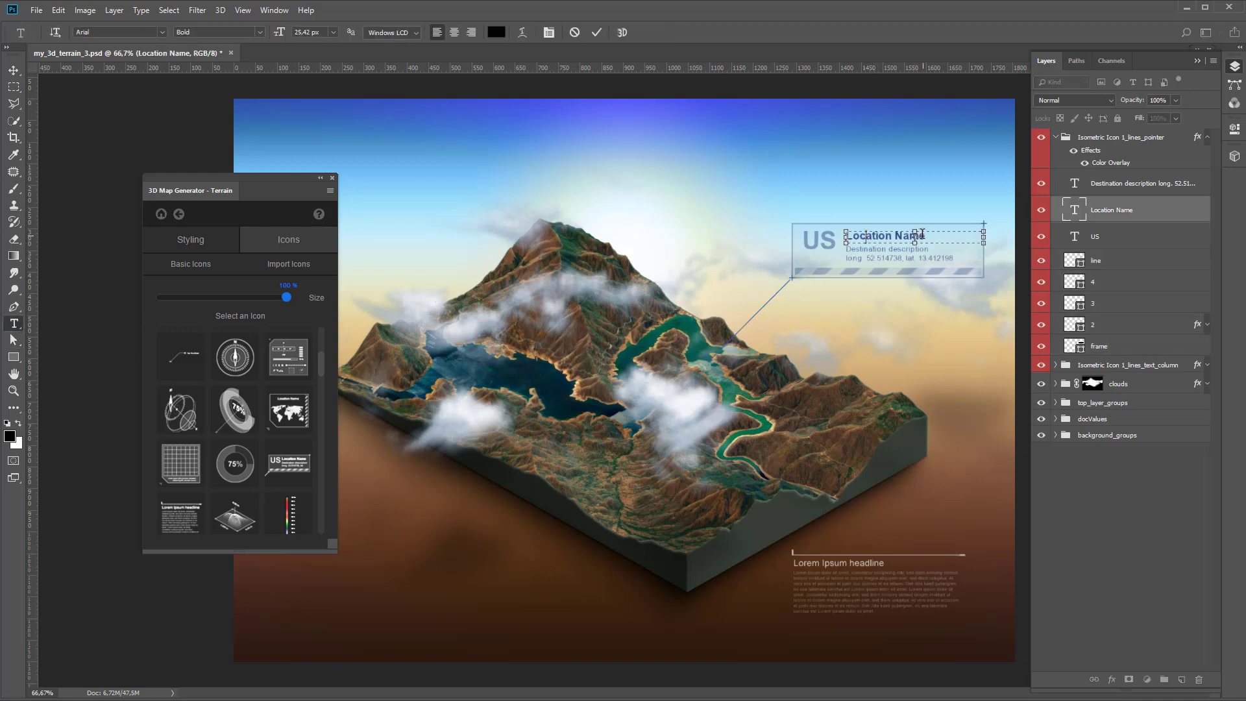
drag(925, 236, 830, 234)
text(Pine)
click(595, 33)
drag(903, 248, 812, 229)
key(BackSpace)
text(Florida, USA)
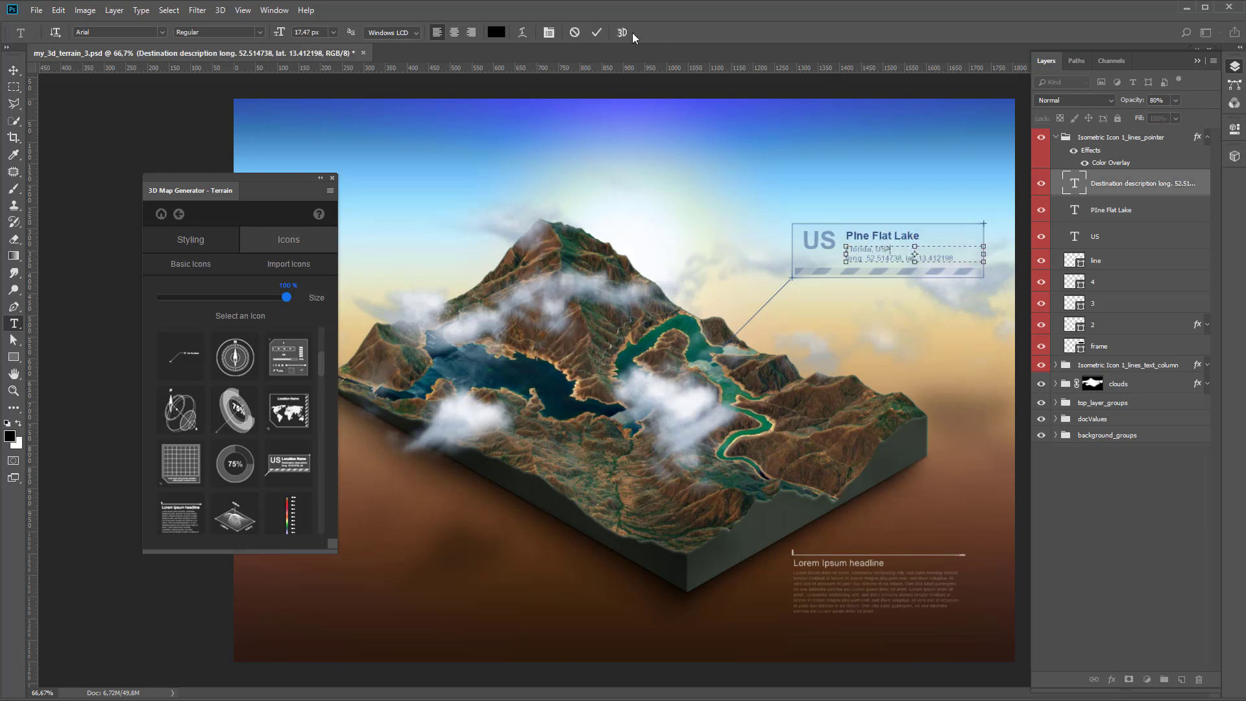
key(ctrl+Return)
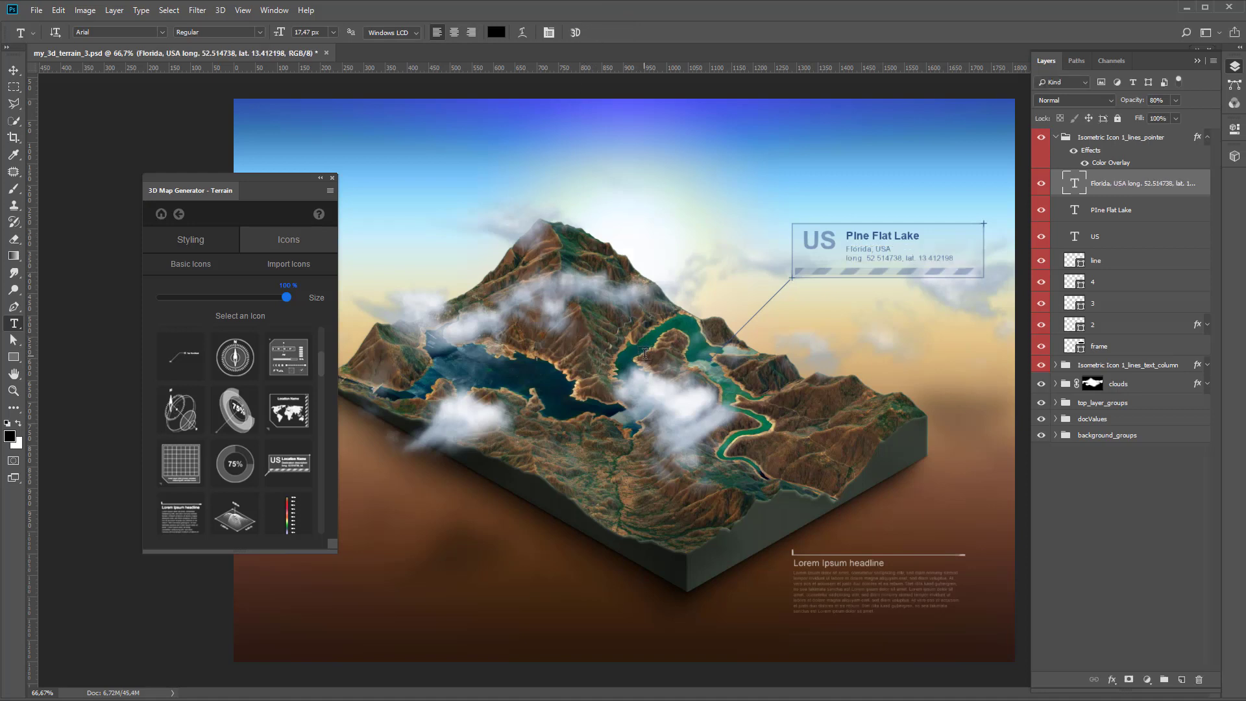
Place the round lens flare from the generator's Icons grid onto the map
scroll(321, 377, down, 2)
scroll(322, 375, down, 2)
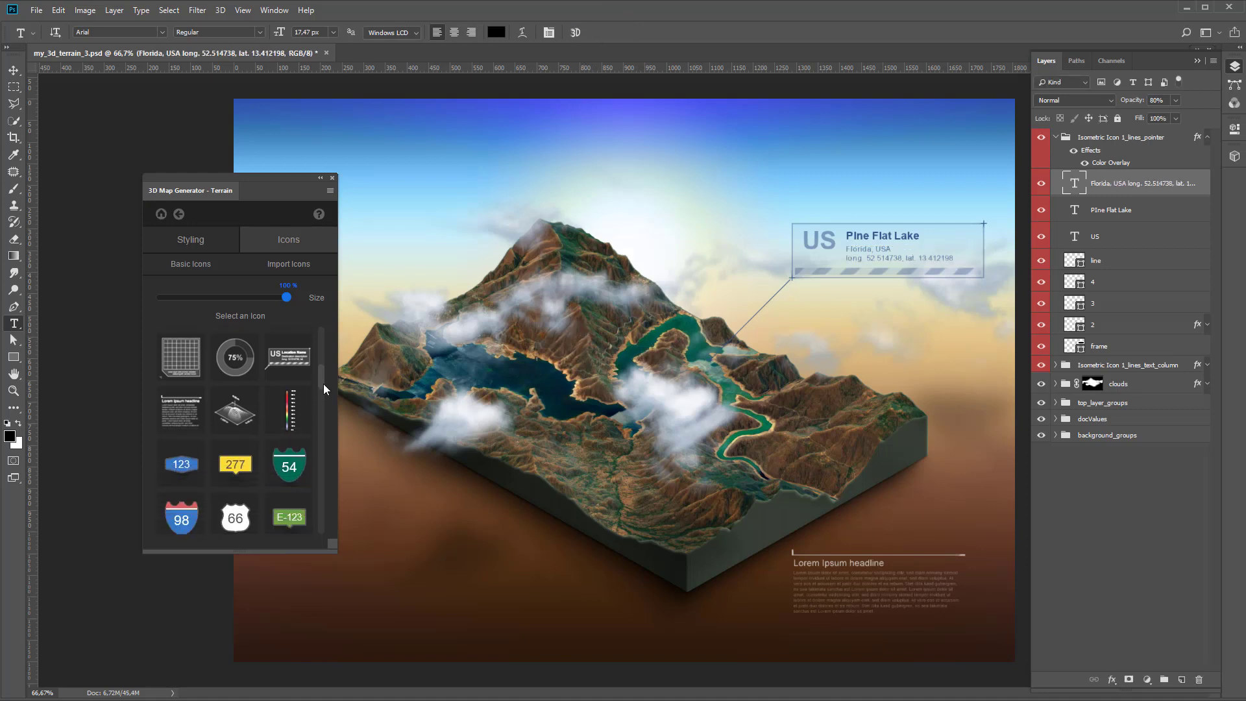
scroll(323, 384, down, 2)
scroll(325, 397, down, 2)
scroll(326, 409, down, 2)
scroll(325, 422, down, 2)
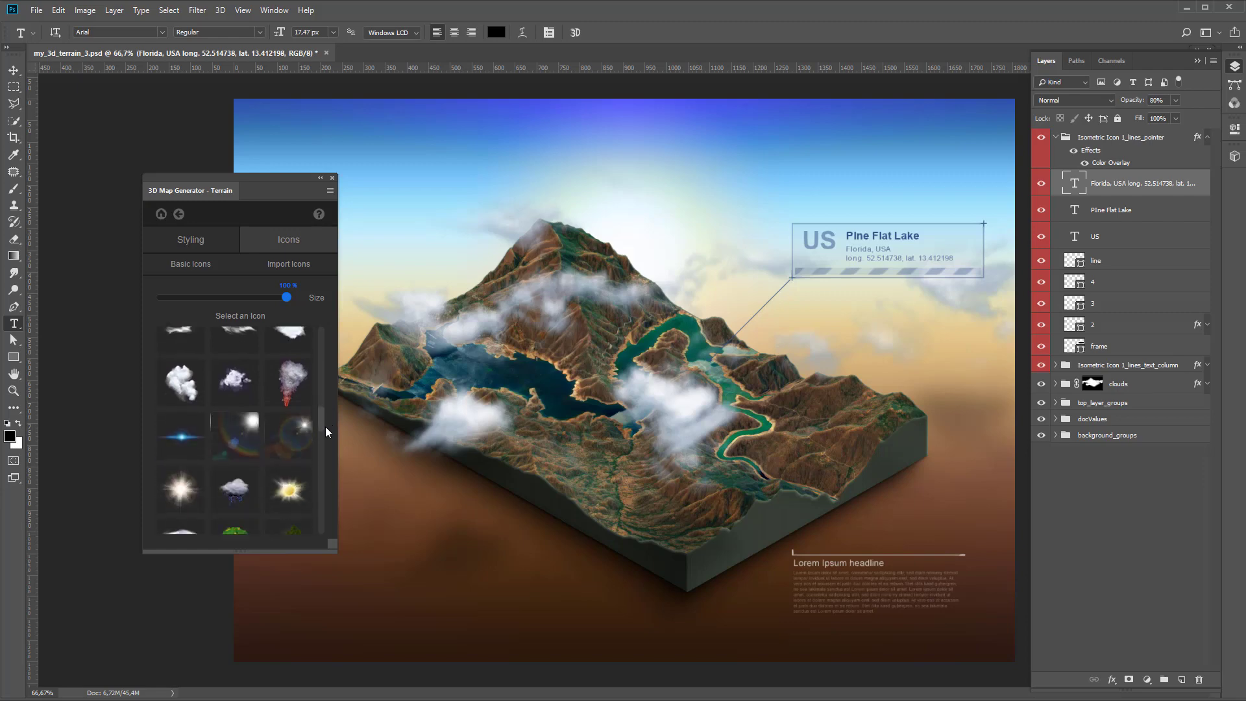
scroll(325, 434, down, 2)
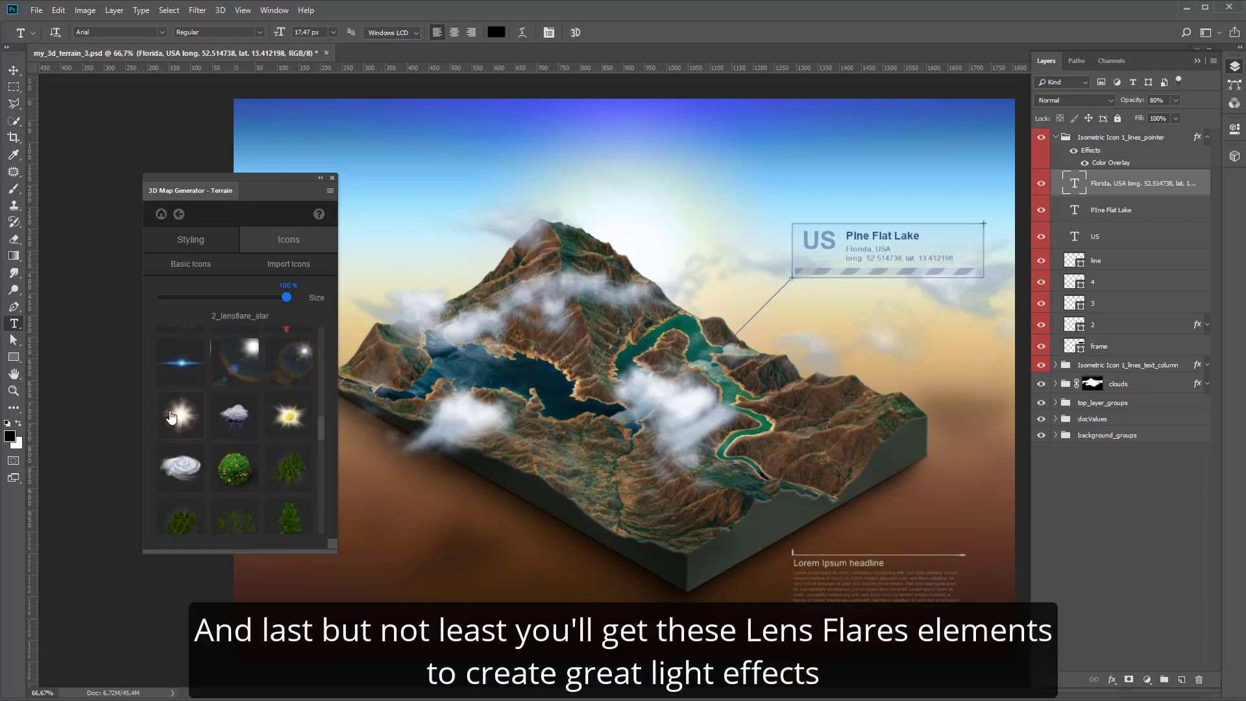
click(289, 360)
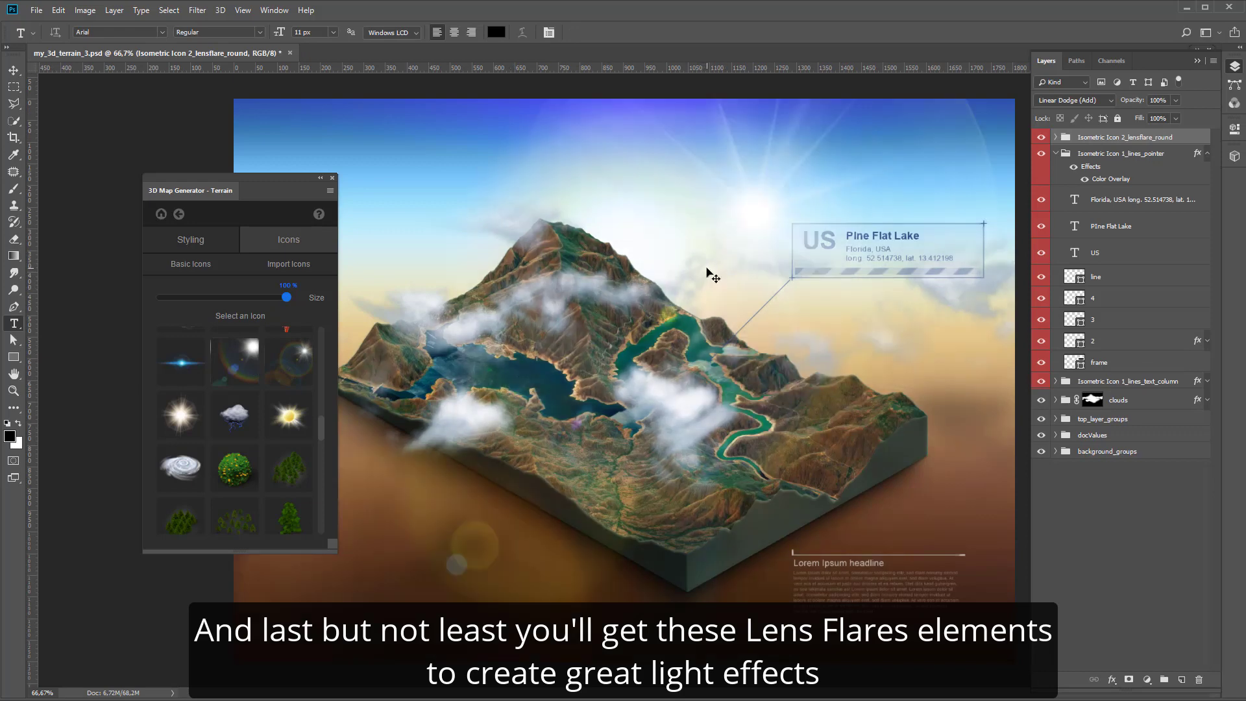
Shrink the flare to about 55%, move it onto the peak, rotate it -40°, and hide the layers list
key(ctrl+t)
drag(772, 214, 674, 311)
drag(521, 473, 627, 231)
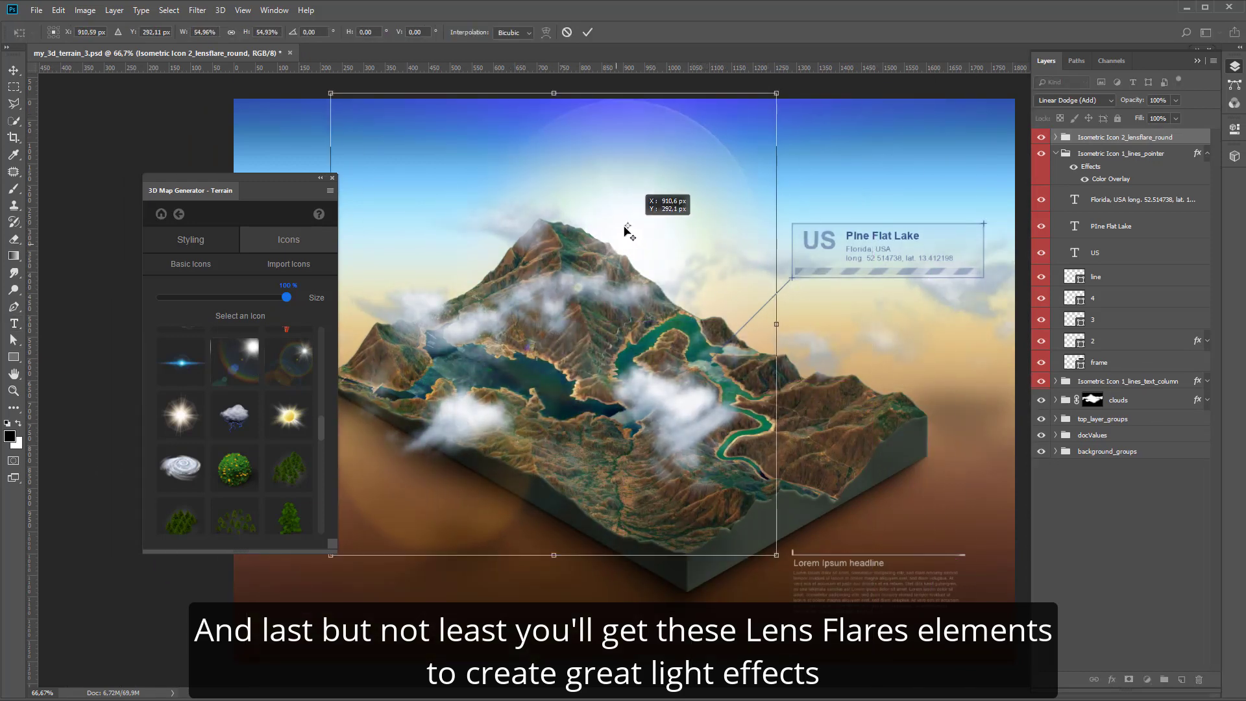
drag(811, 299, 734, 136)
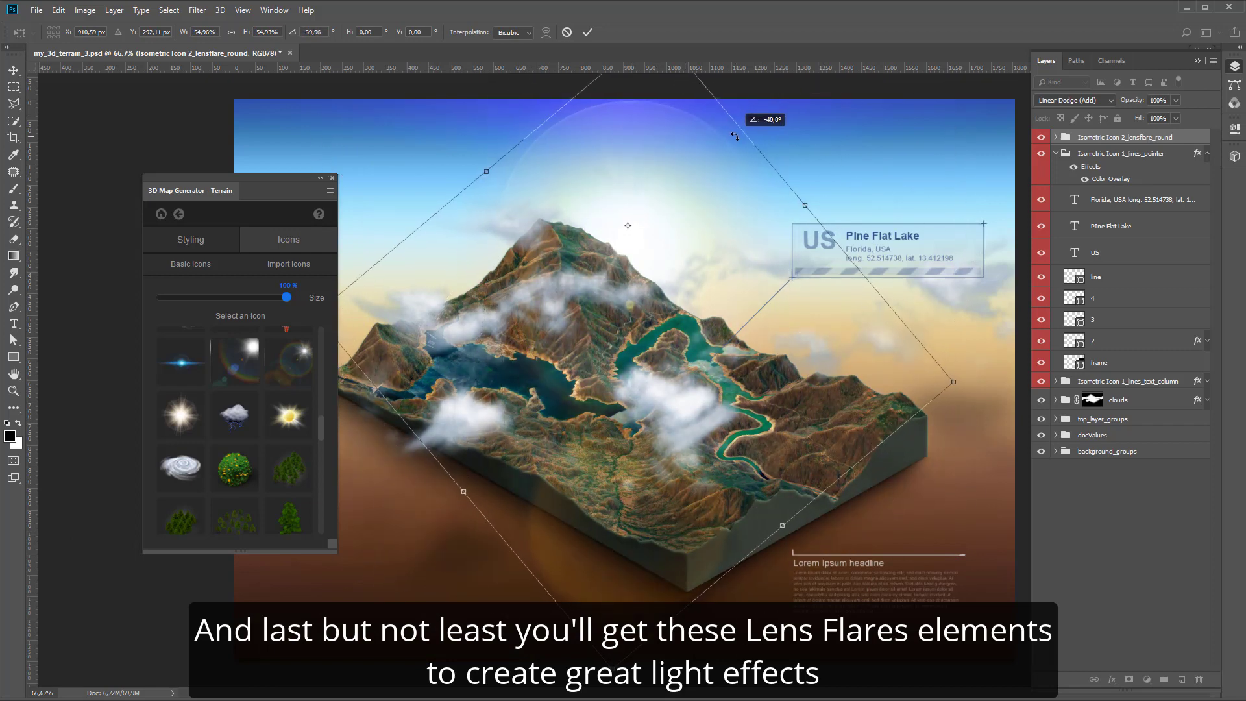
key(Return)
key(t)
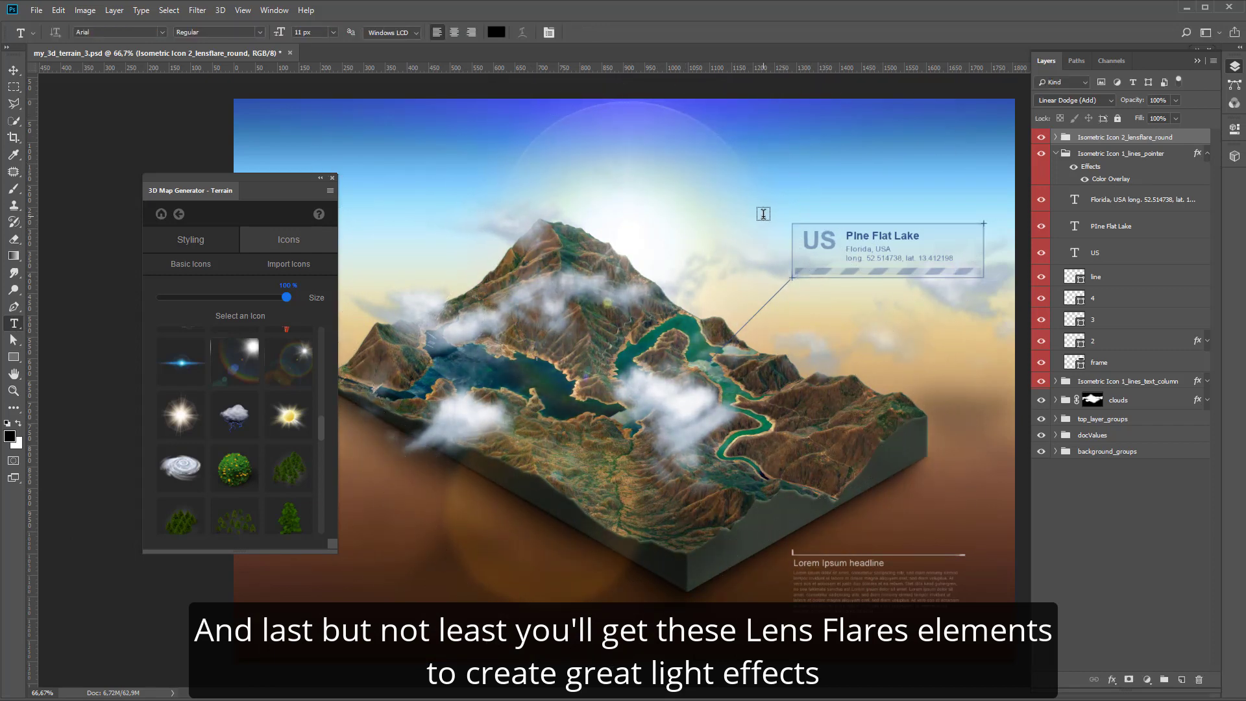
click(1235, 70)
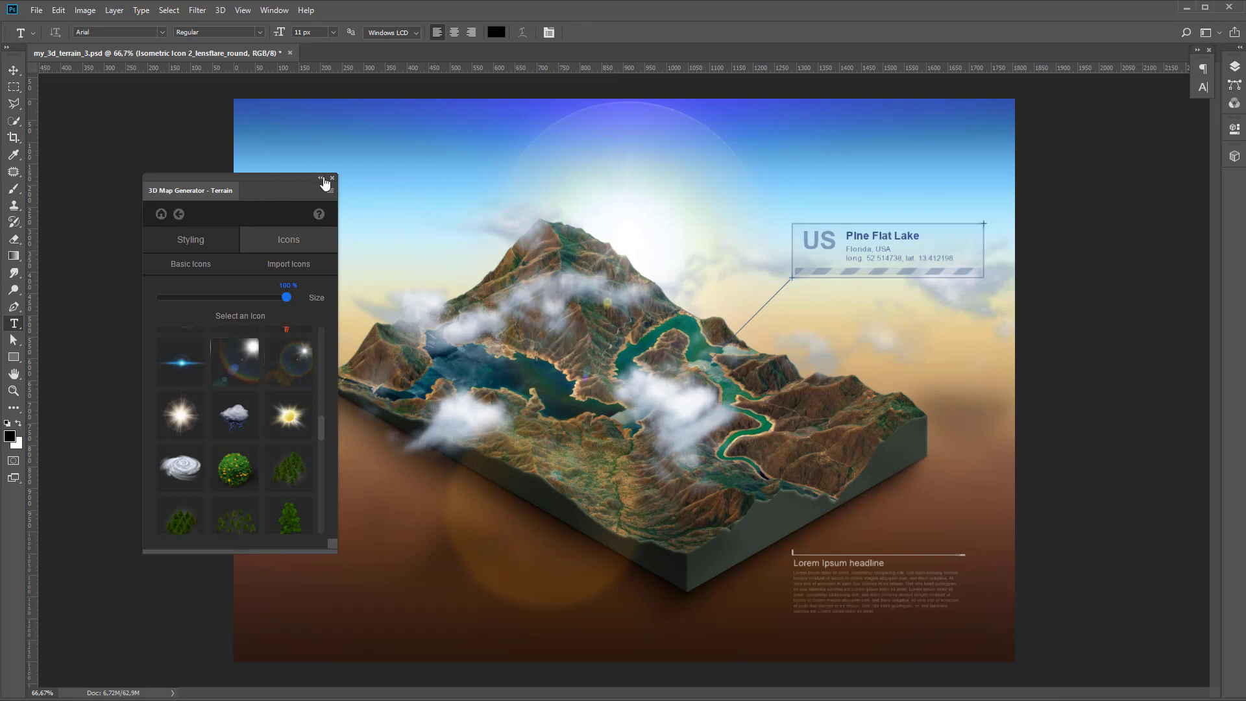
Return the 3D Map Generator to its start screen and zoom to 100% on the finished terrain
drag(310, 177, 269, 163)
click(134, 198)
key(z)
click(635, 386)
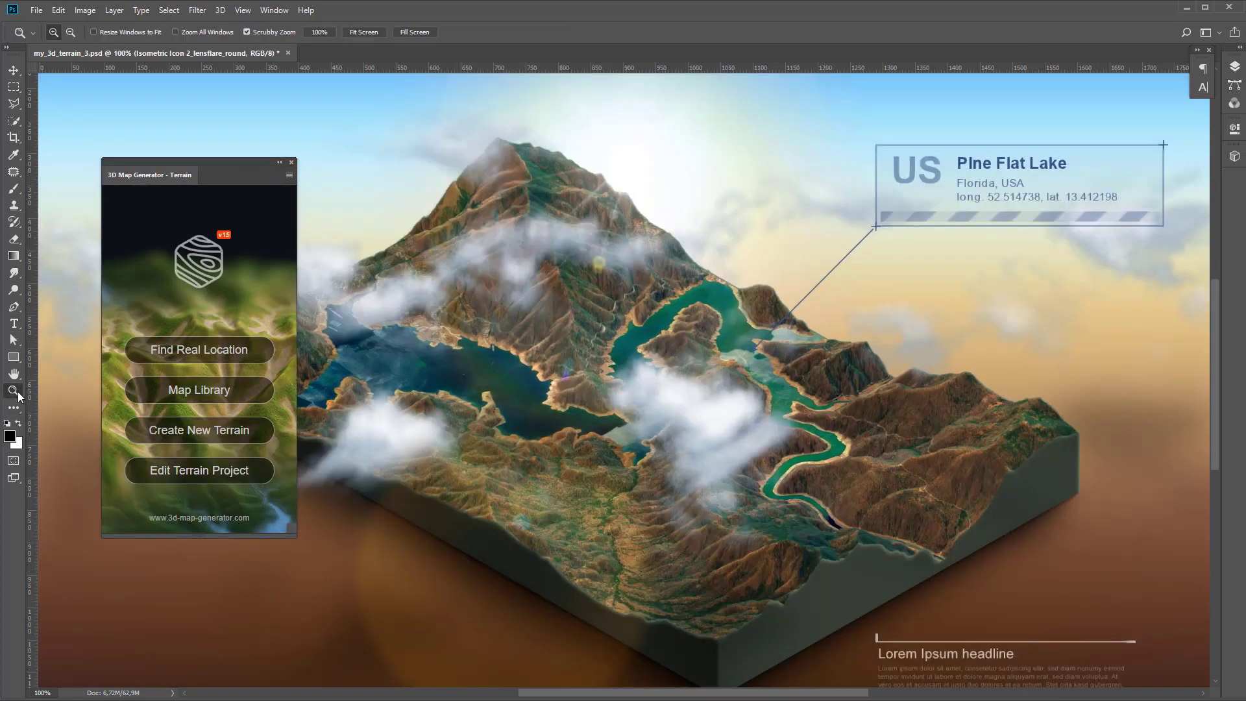
mouse_move(741, 401)
mouse_down()
mouse_move(758, 425)
mouse_move(745, 388)
mouse_up()
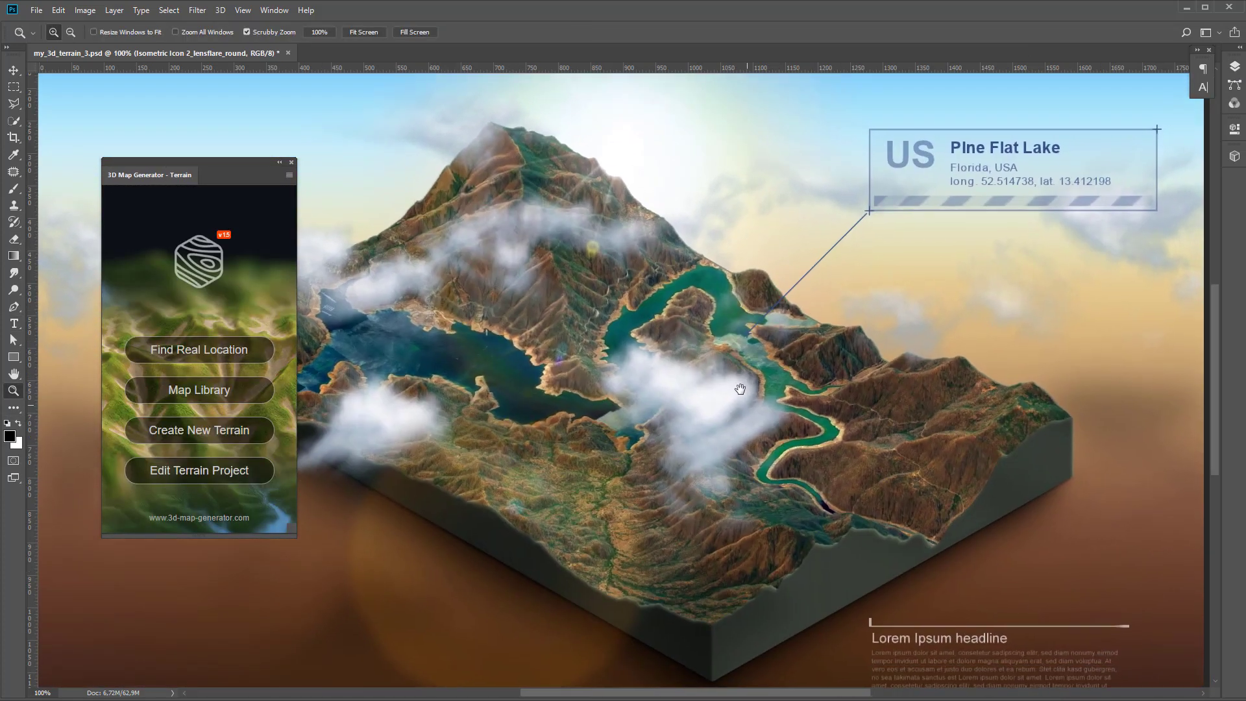